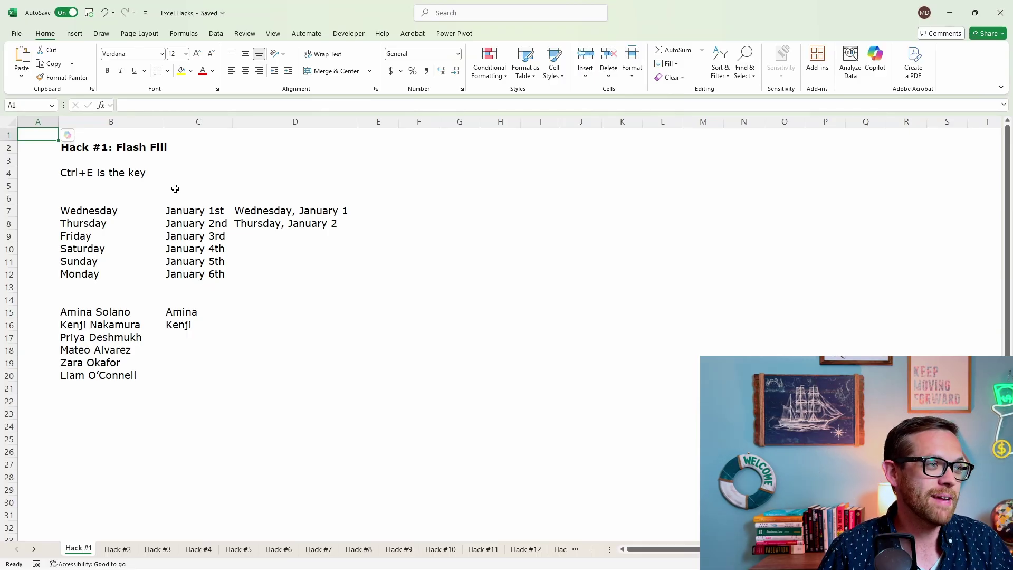
Step: Flash-fill the combined weekday-and-date entries in D7:D12 with Ctrl+E
left_click_drag(113, 213, 113, 269)
left_click_drag(201, 212, 201, 275)
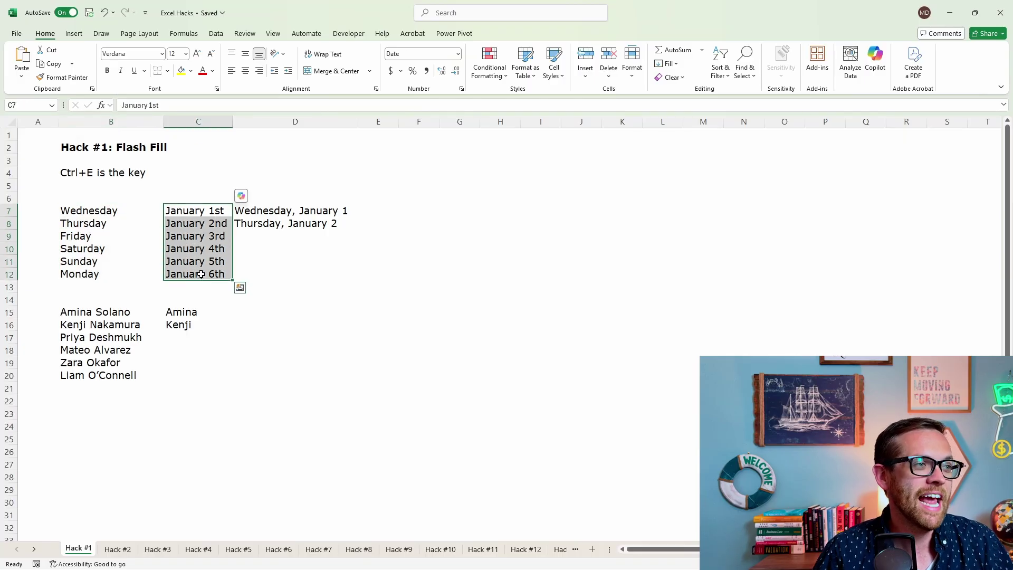
left_click(268, 213)
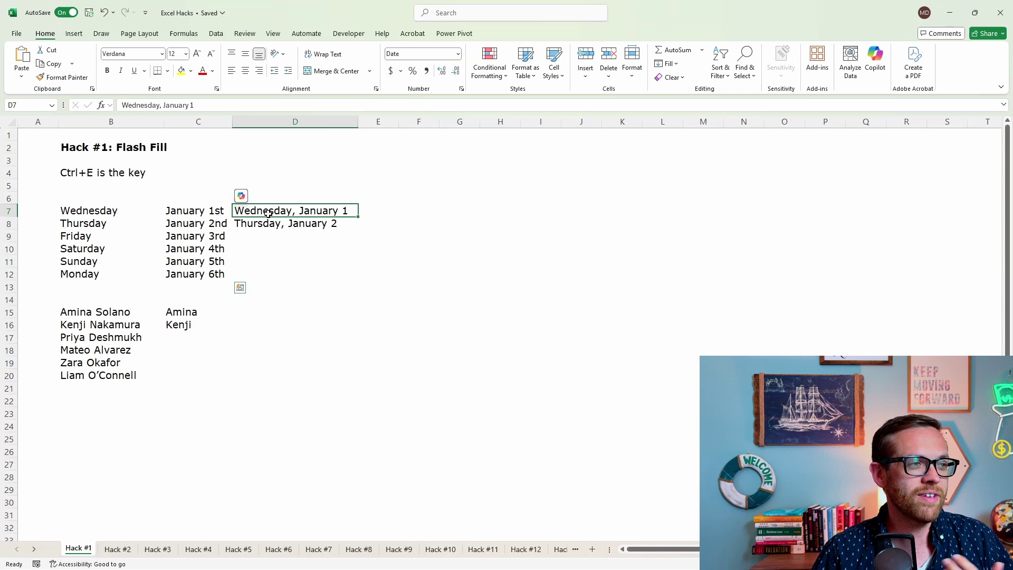
left_click_drag(268, 213, 269, 274)
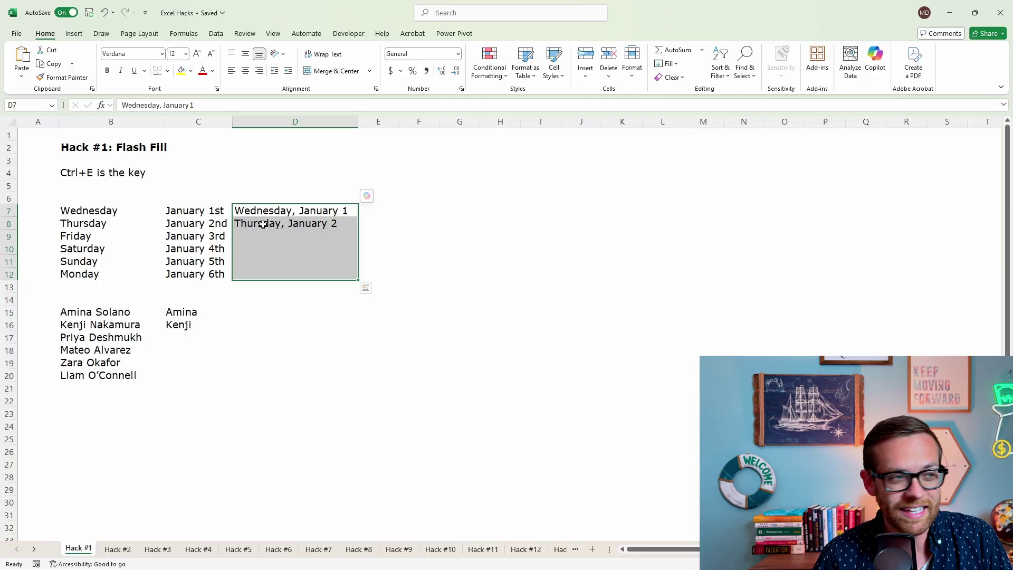
key("ctrl+e")
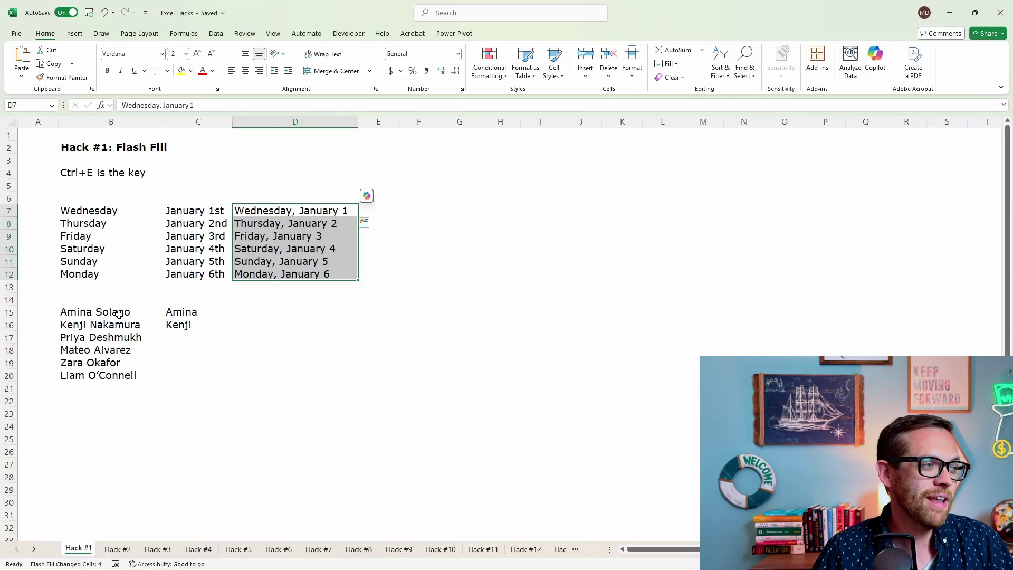
Step: Flash-fill the first names in C15:C20, then move to the Hack #2 sheet
left_click_drag(115, 311, 119, 381)
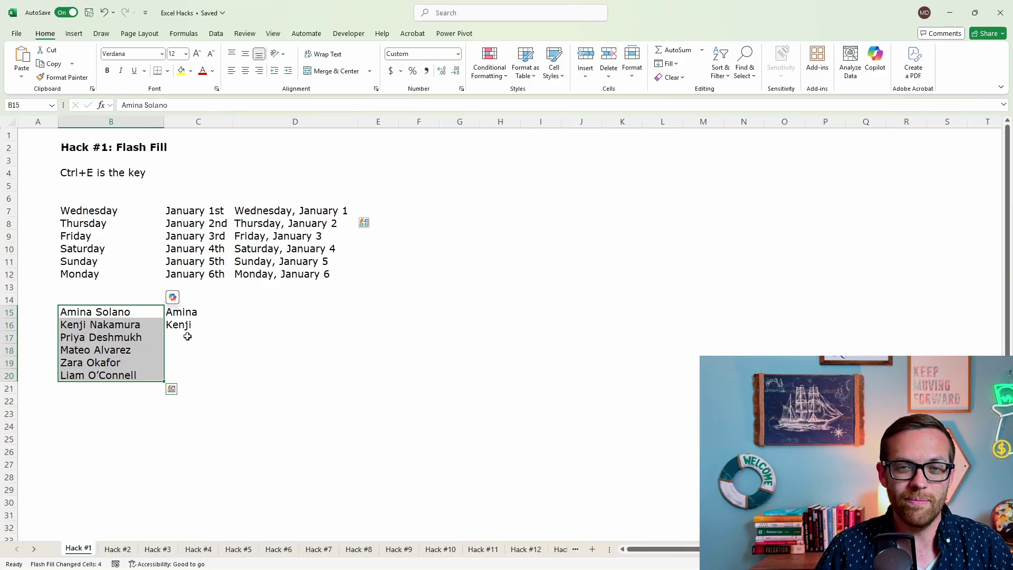
left_click_drag(205, 313, 201, 373)
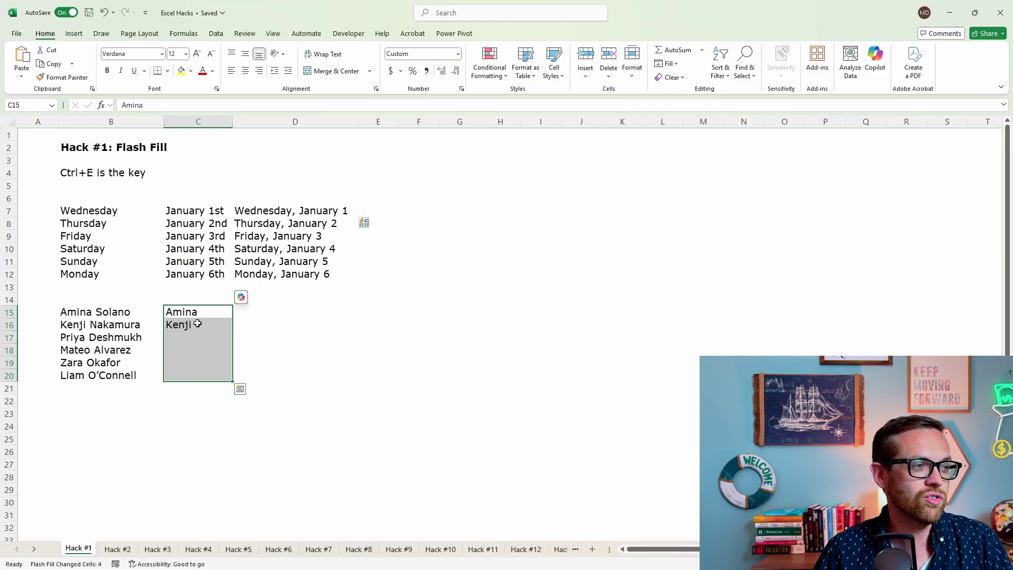
key("ctrl+e")
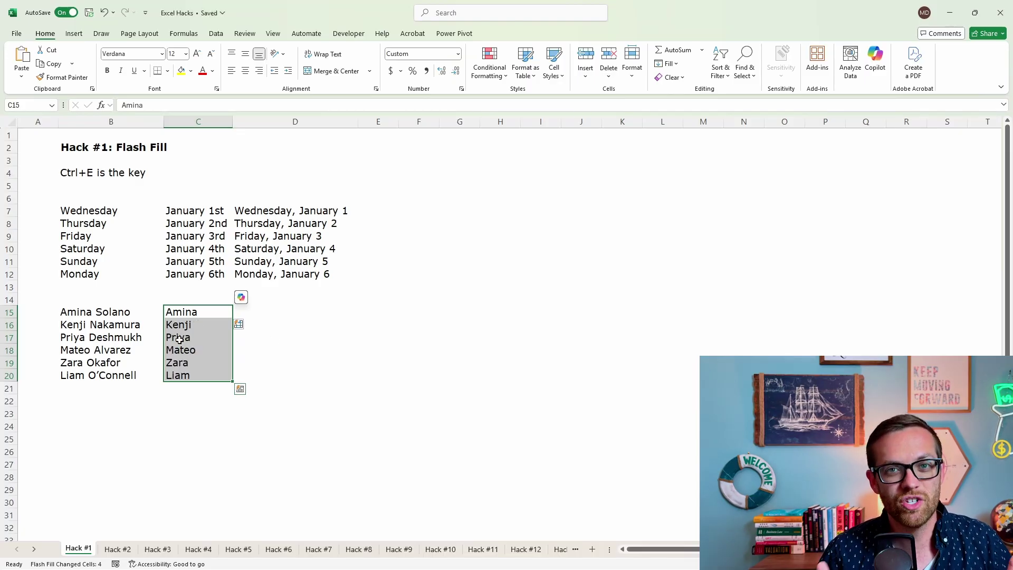
key("ctrl+Page_Down")
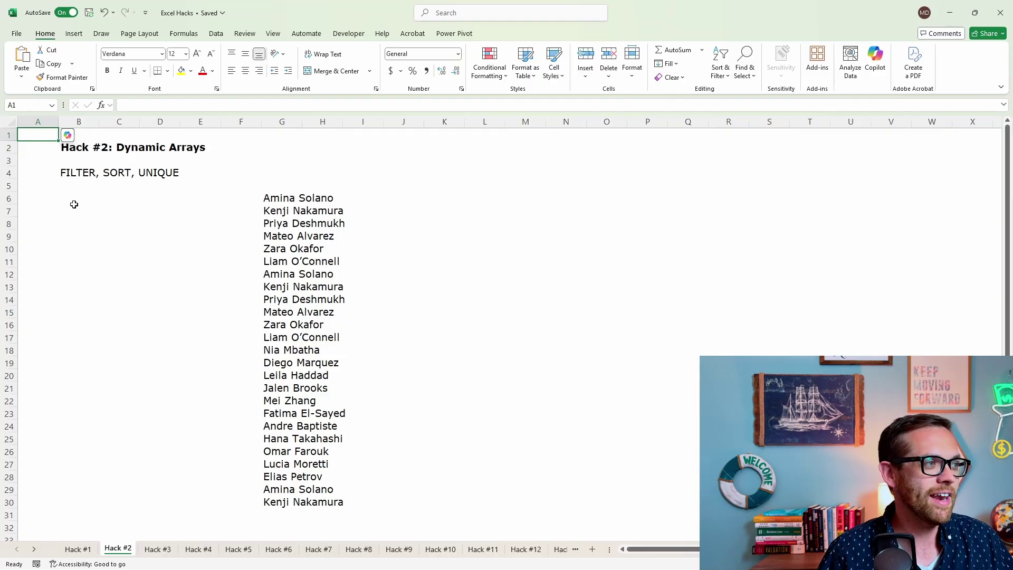
Step: Enter =UNIQUE(G6:G30) in B7 and dismiss the spill notice
left_click(76, 210)
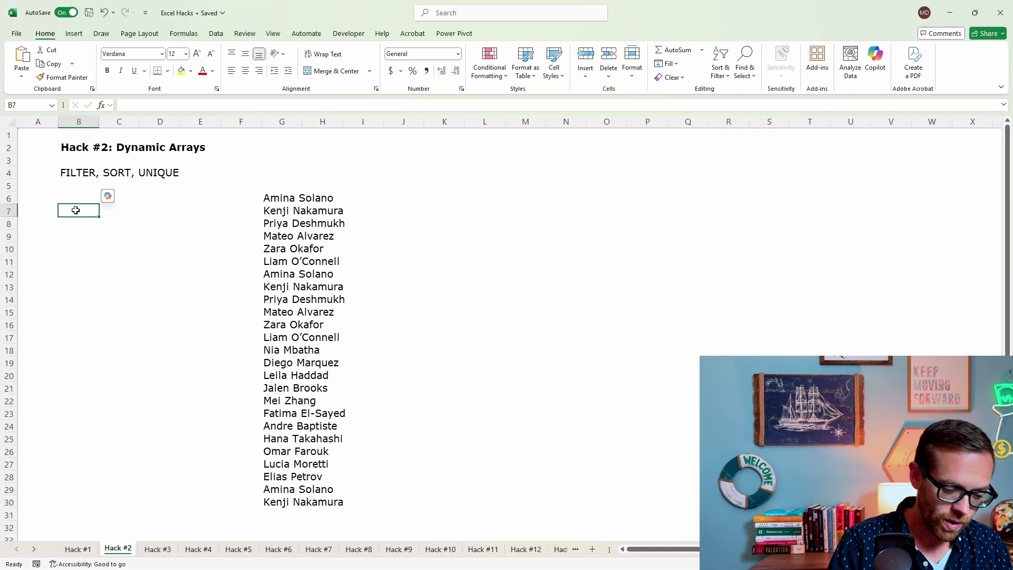
type("=UNIQUE")
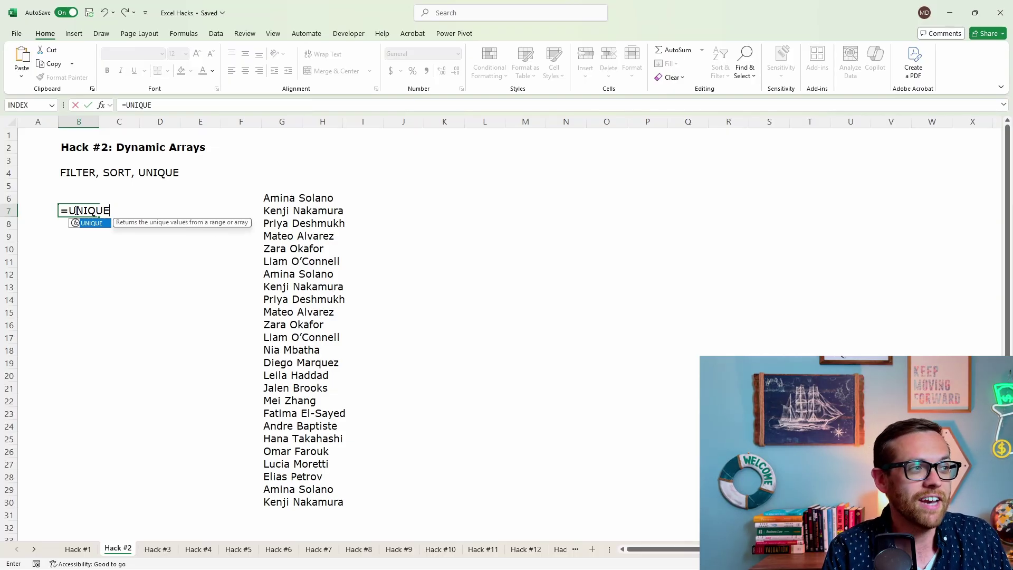
type("(")
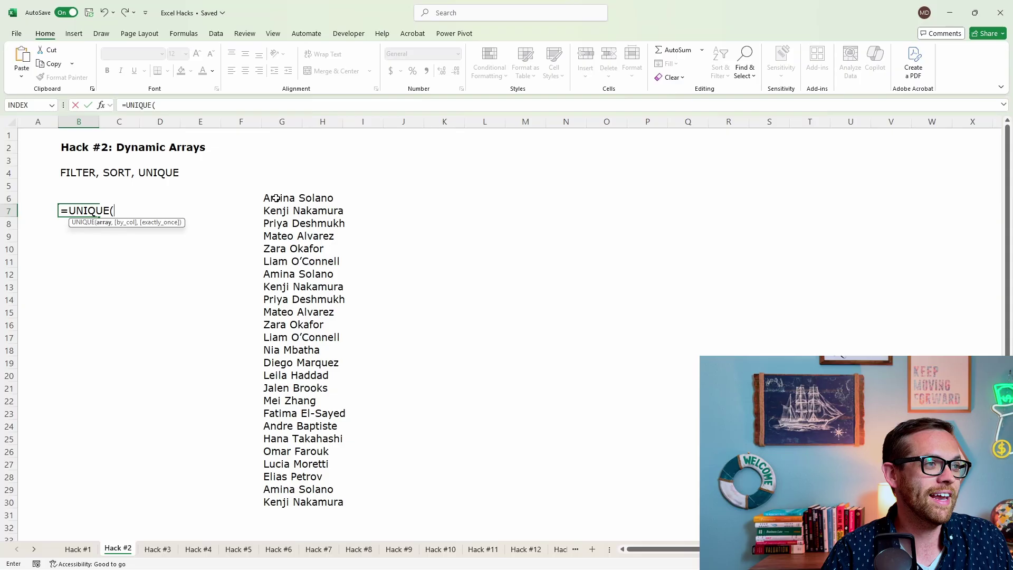
left_click_drag(279, 198, 288, 503)
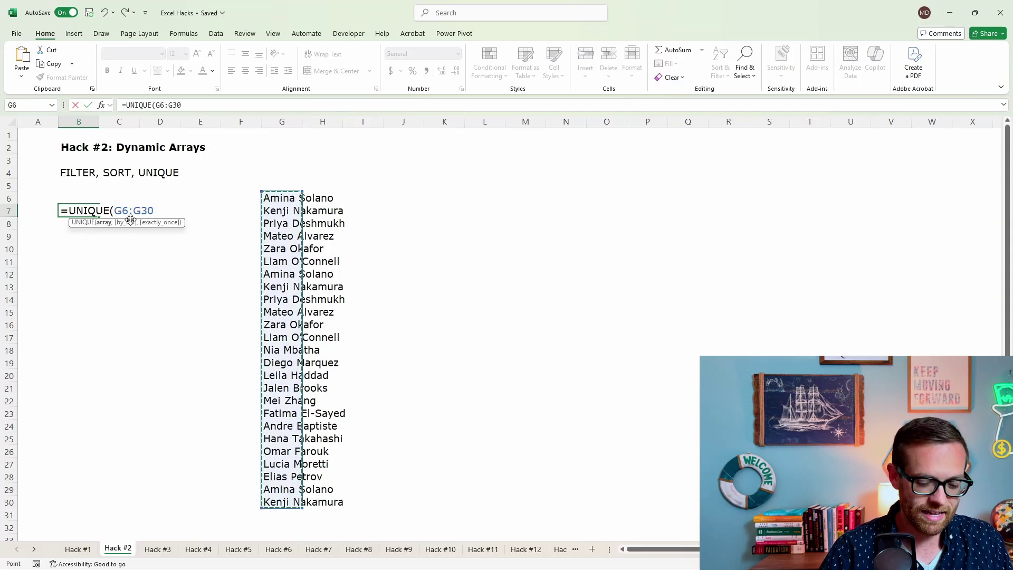
type(")")
key("Return")
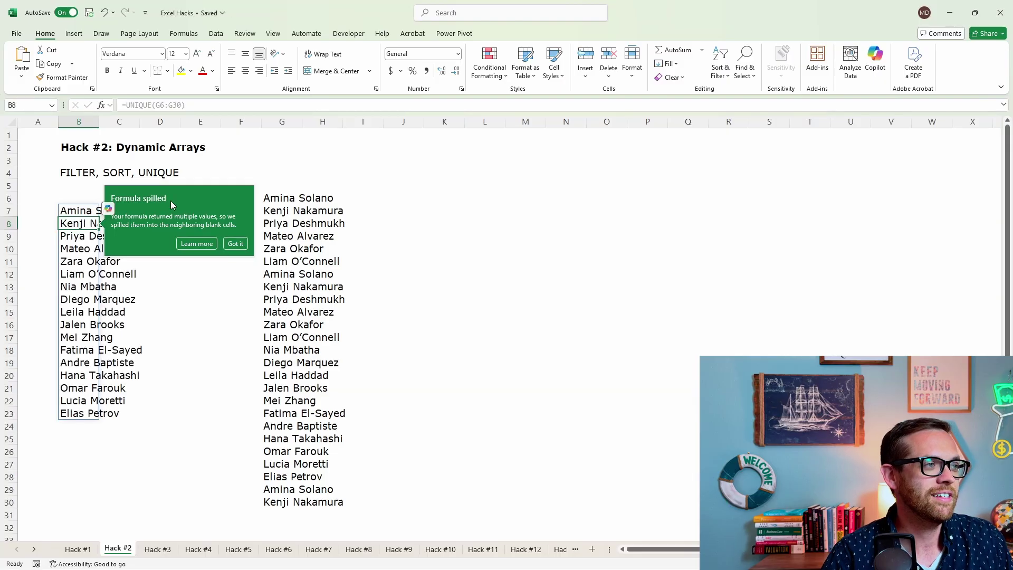
left_click(236, 244)
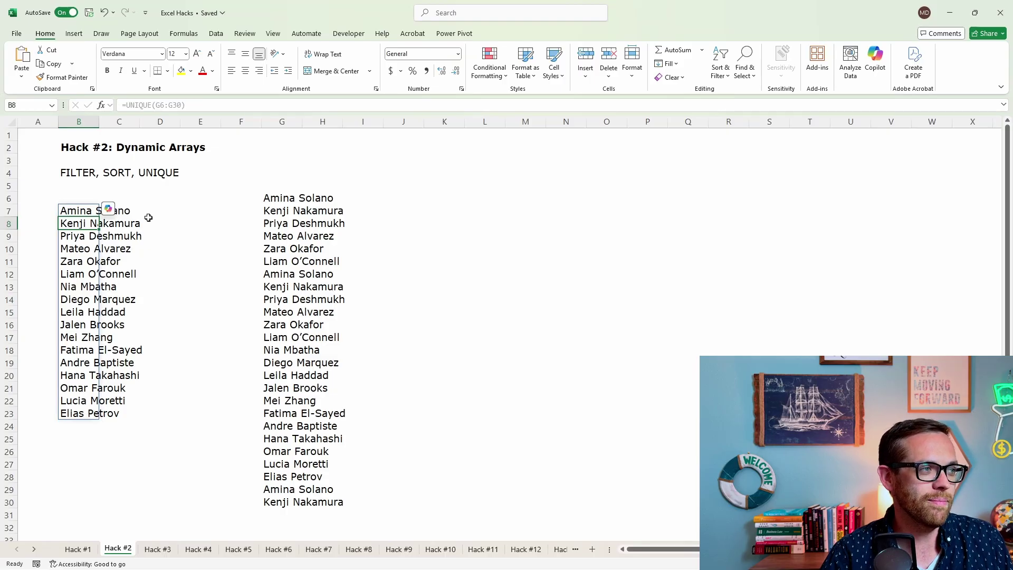
Step: Delete the names in G23:G30 and check the shortened spilled list
left_click(75, 210)
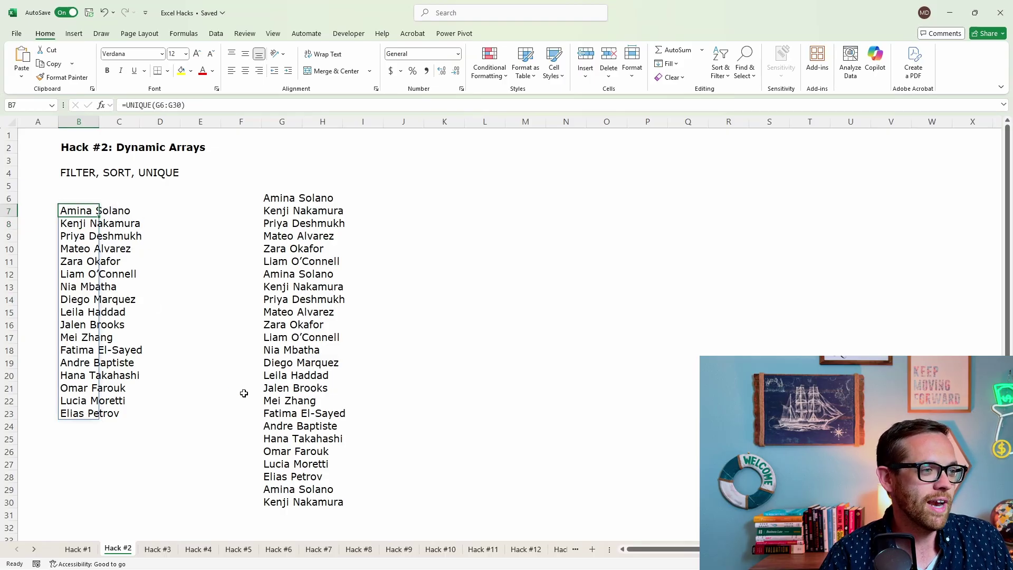
left_click_drag(281, 413, 291, 499)
key("Delete")
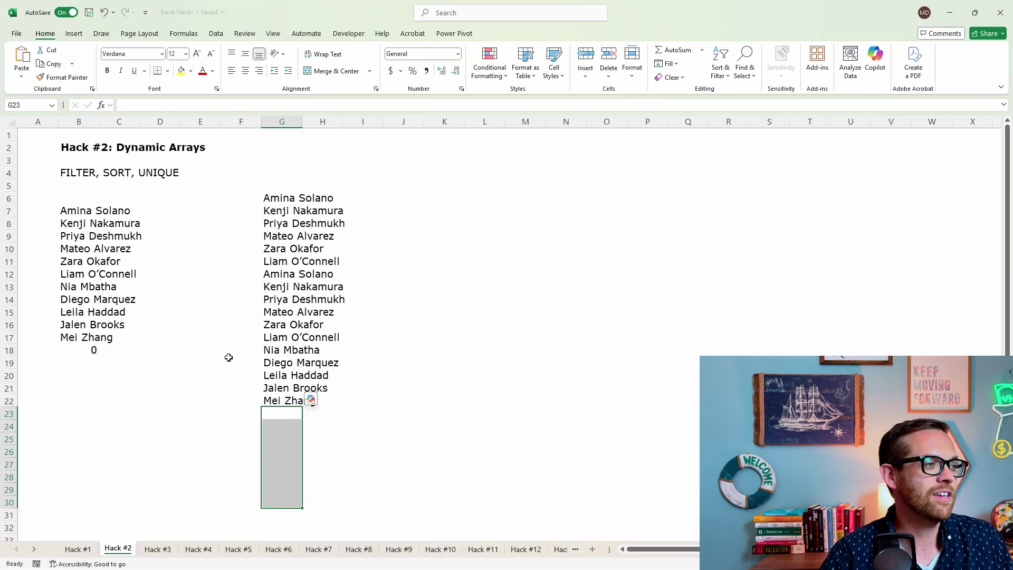
left_click_drag(114, 214, 113, 350)
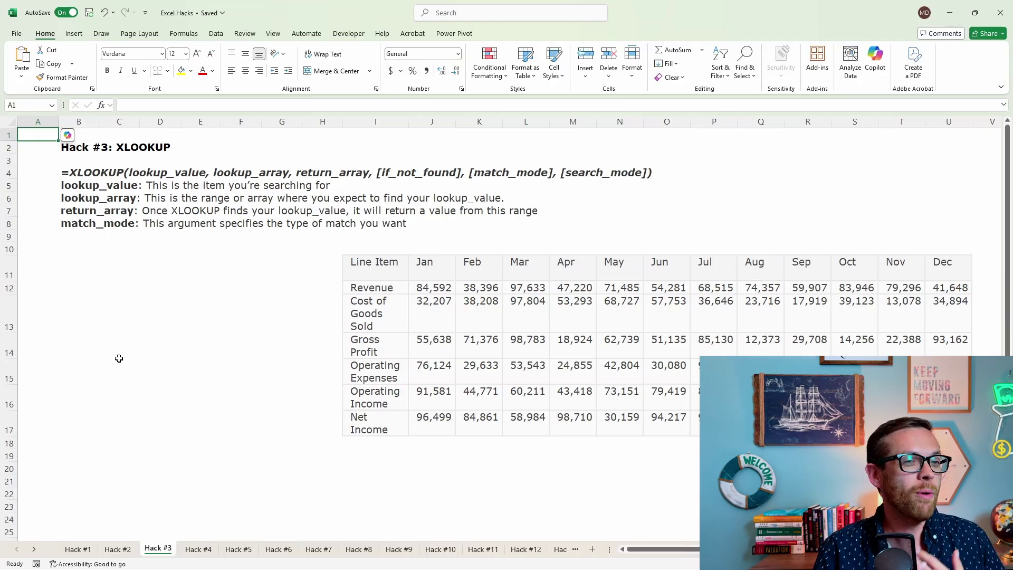
Step: Read through the XLOOKUP syntax and the lookup_array, return_array and match_mode notes
left_click(86, 169)
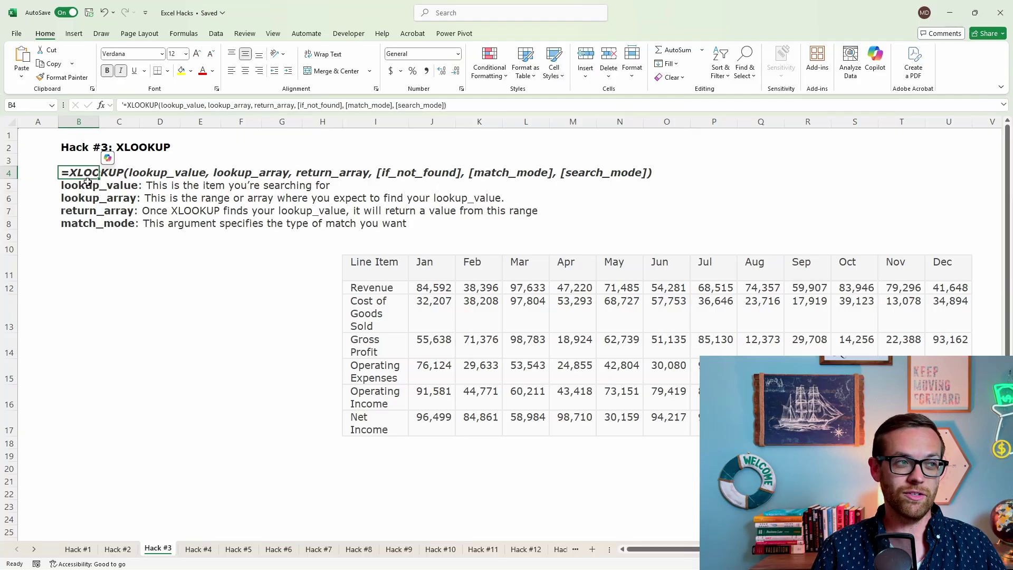
left_click(89, 197)
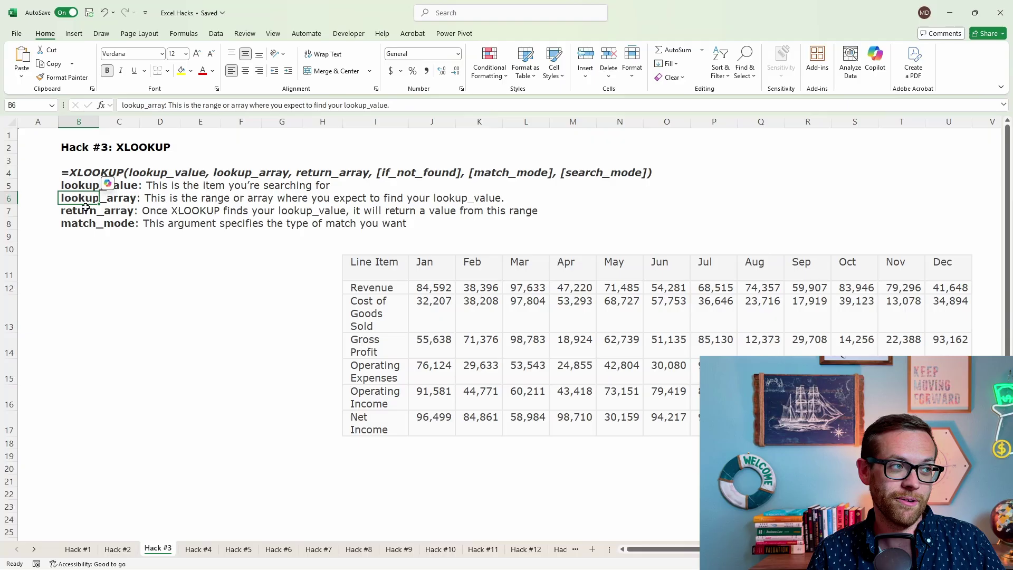
left_click(85, 210)
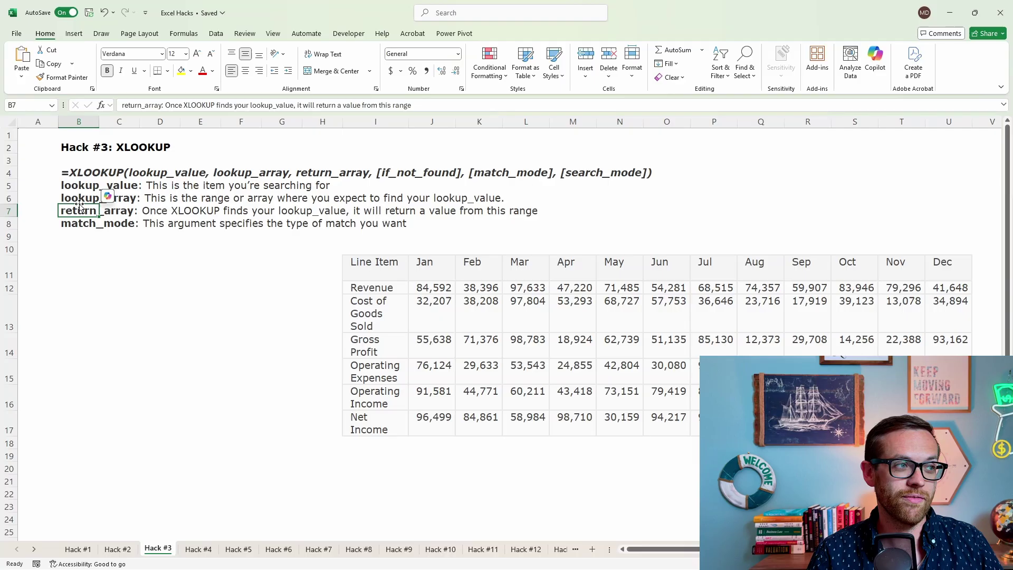
left_click(79, 222)
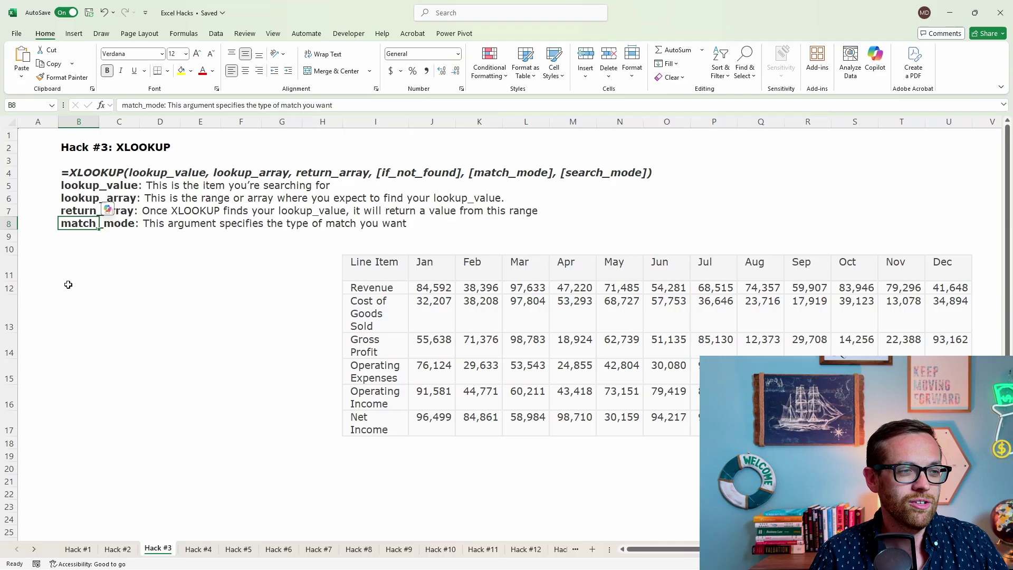
Step: Enter =XLOOKUP("Jun", J11:U11, J14:U14) in B12 and verify 51135 against the table
left_click_drag(419, 270, 944, 264)
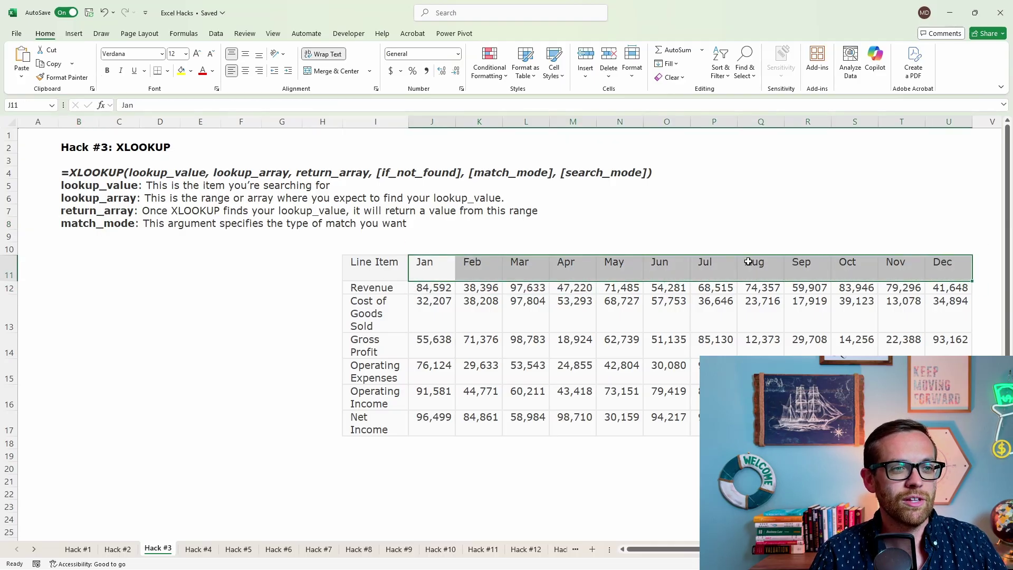
left_click(678, 268)
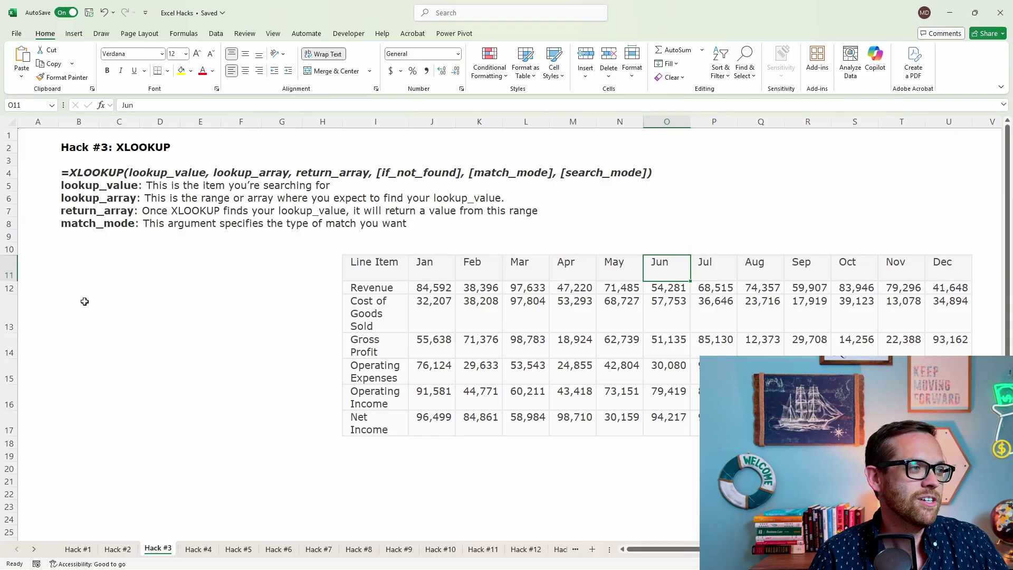
left_click(83, 284)
type("=")
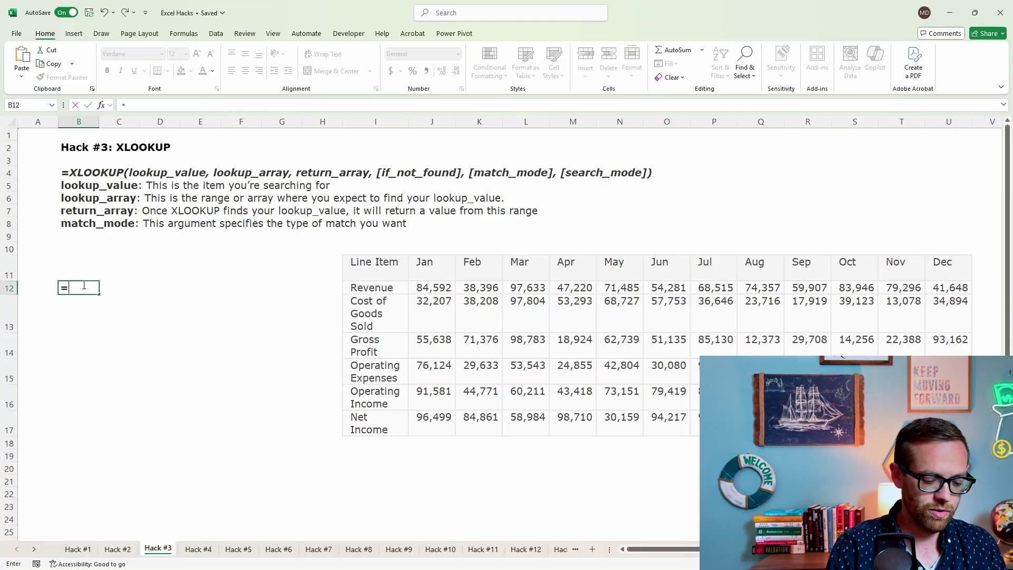
type("XLOOKUP(")
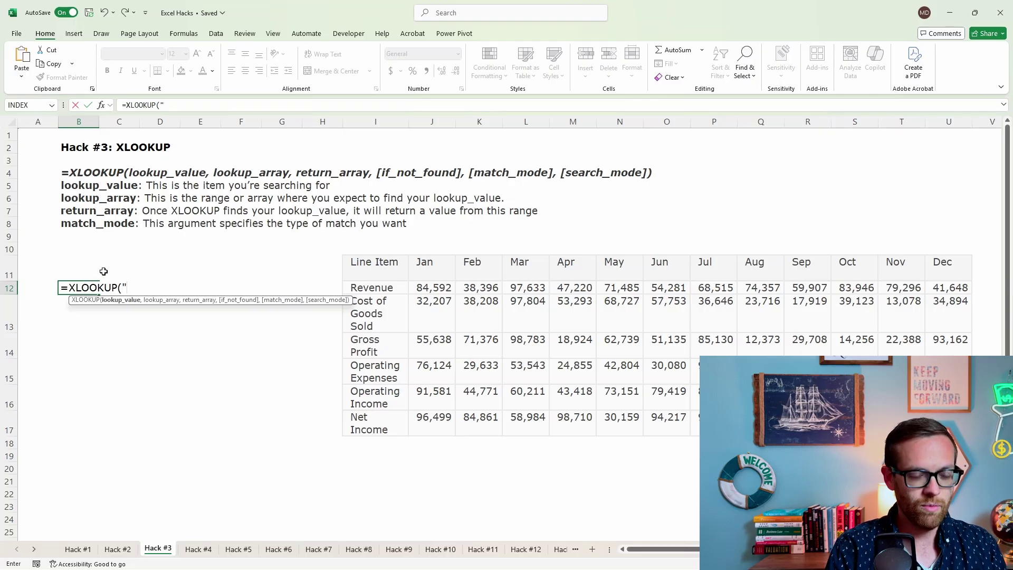
type("\"Jun\",")
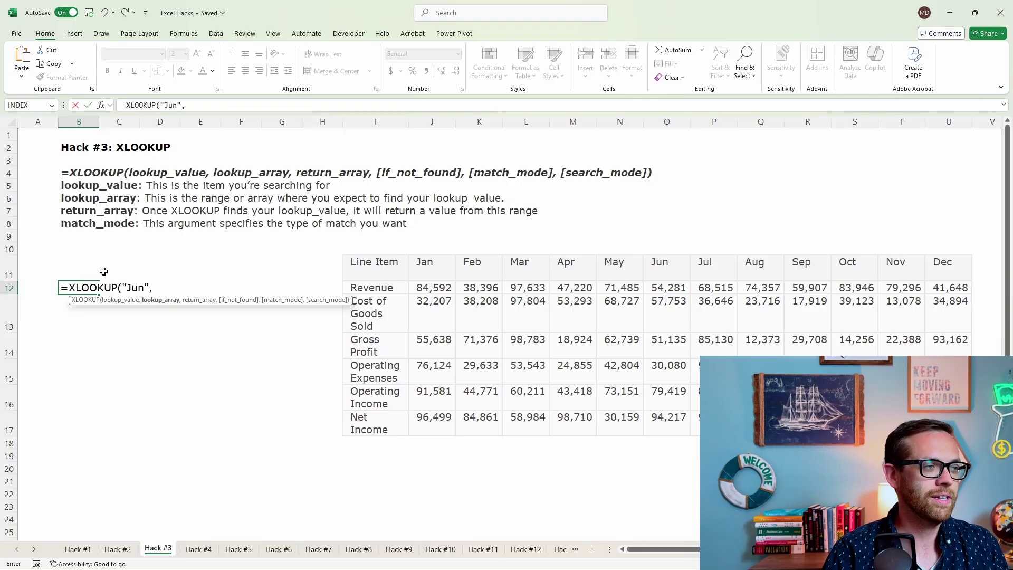
left_click_drag(426, 266, 934, 265)
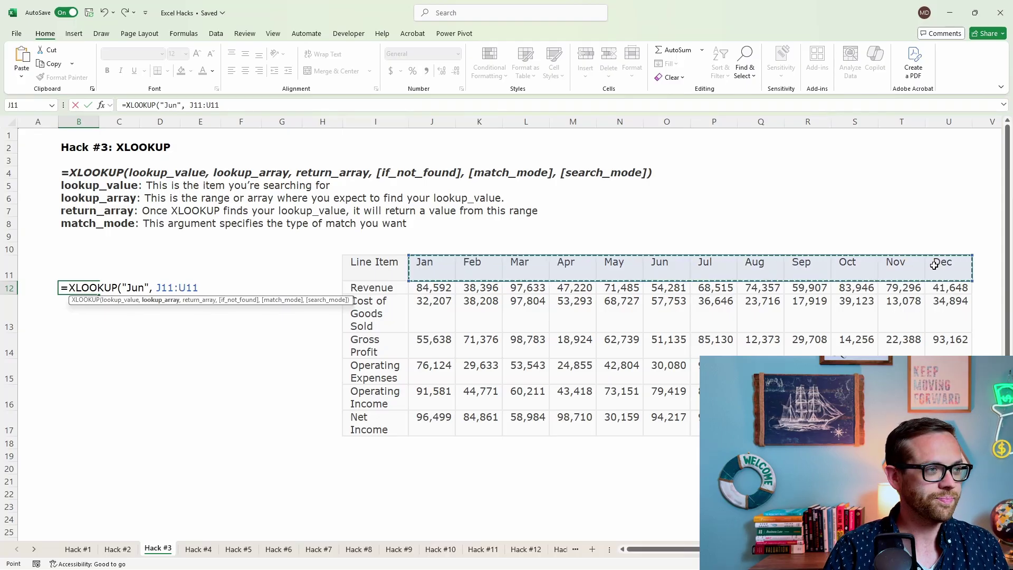
type(",")
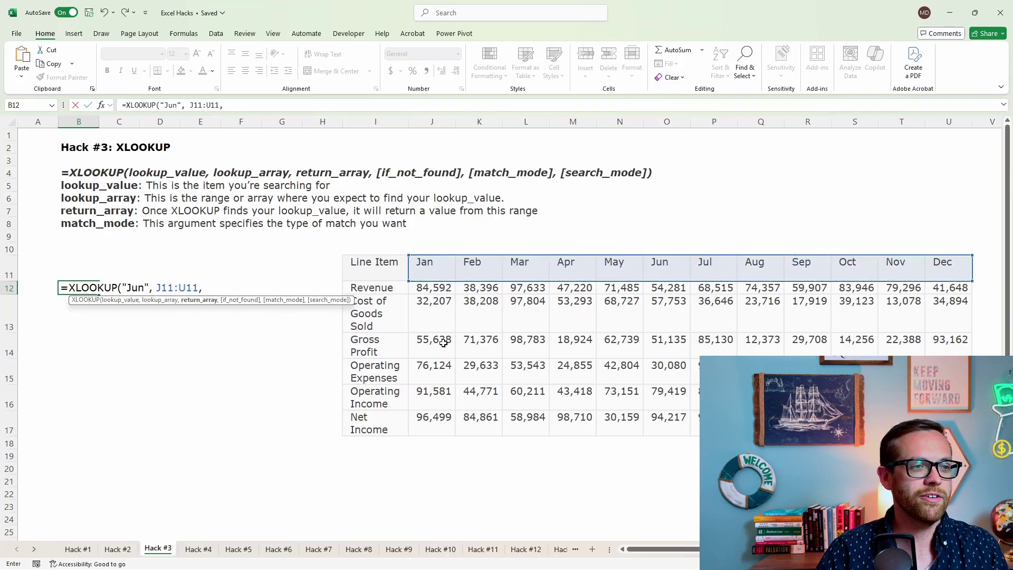
left_click_drag(443, 343, 939, 344)
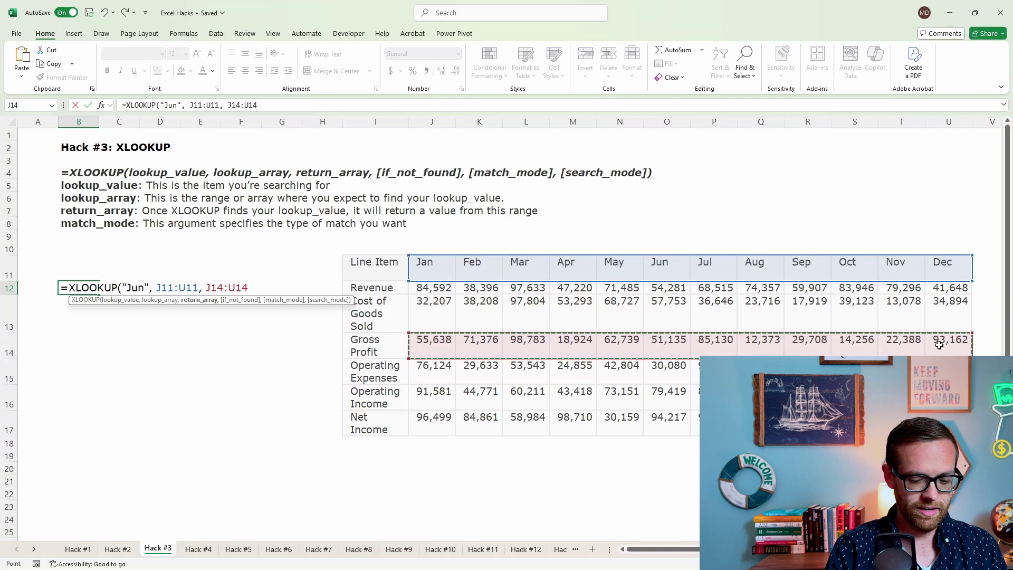
type(")")
key("Return")
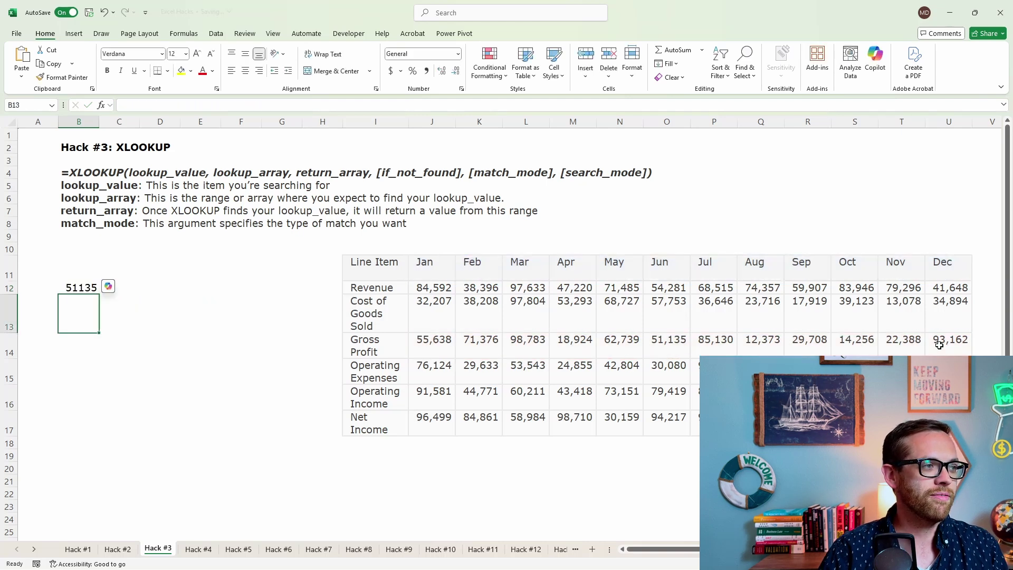
key("Up")
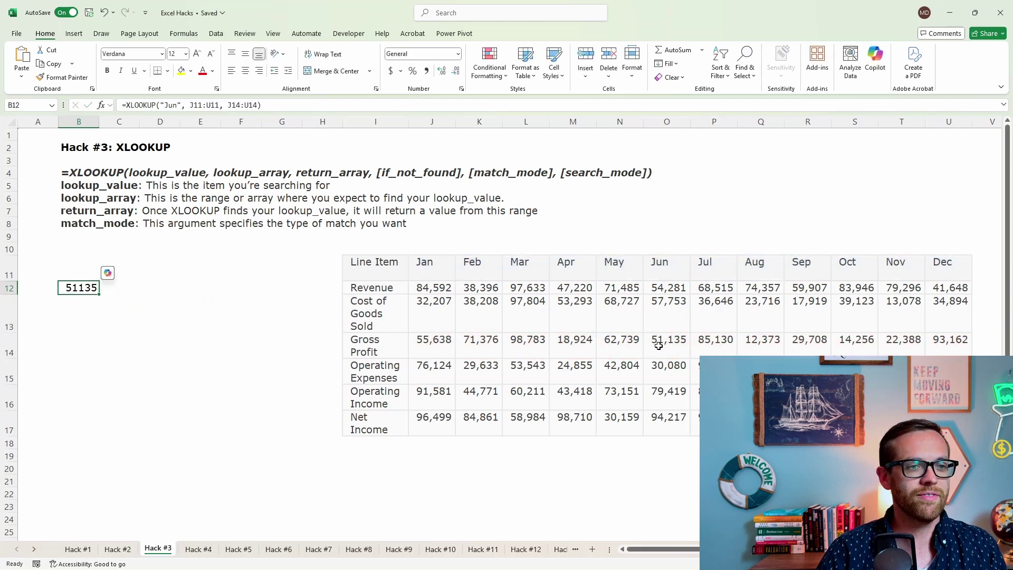
left_click(659, 345)
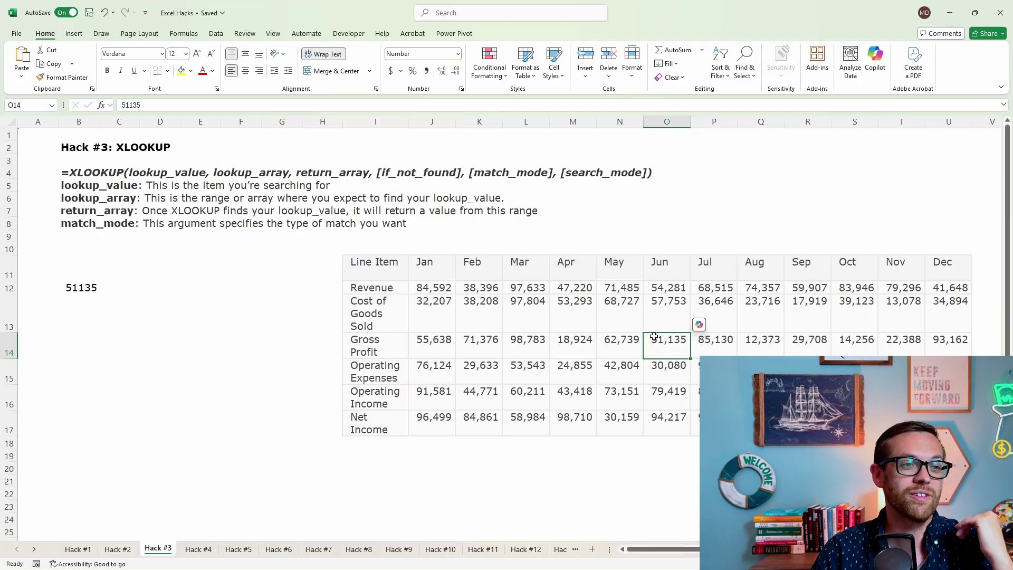
Step: Enter =XLOOKUP("Operating Expenses", I12:I17, M12:M17) in B13 and verify 24855 in M15
left_click(71, 322)
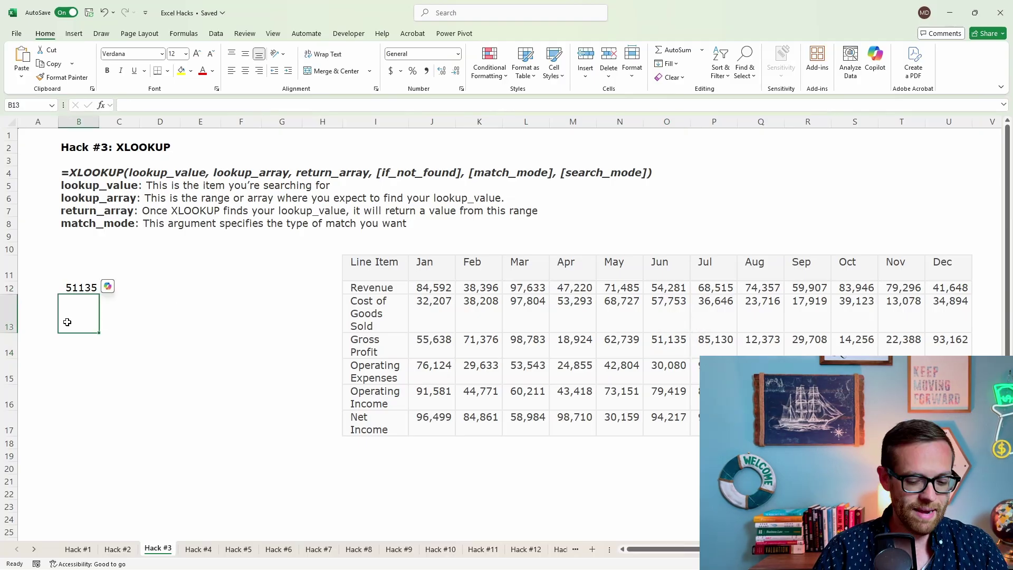
type("=XLOOKUP(")
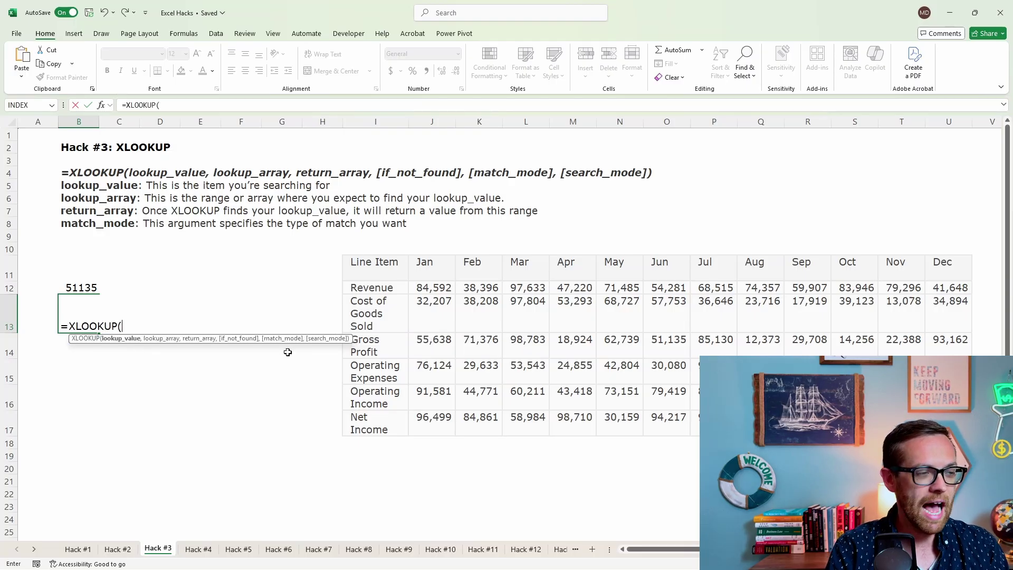
type("\"Oper")
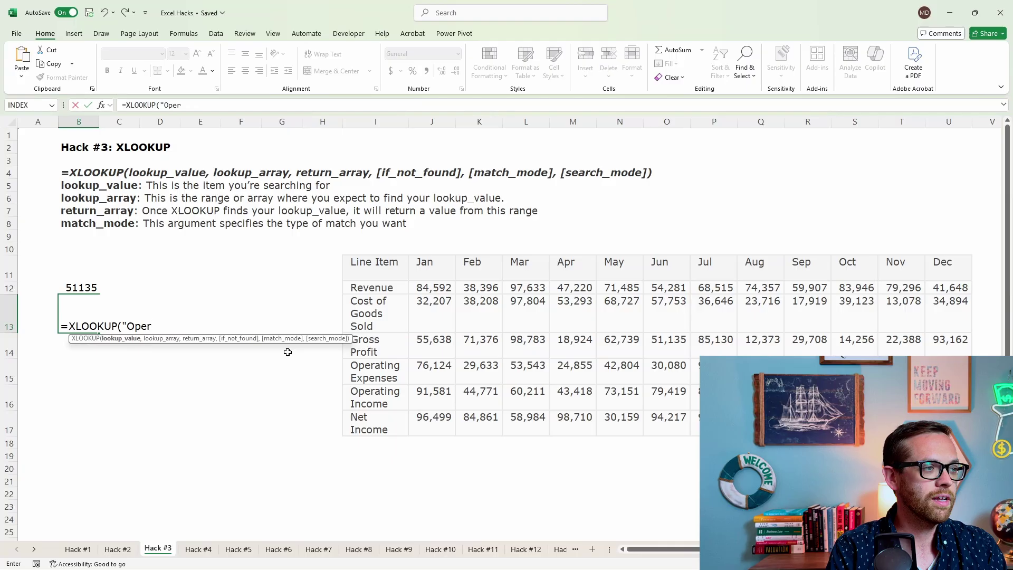
type("ating Expenses")
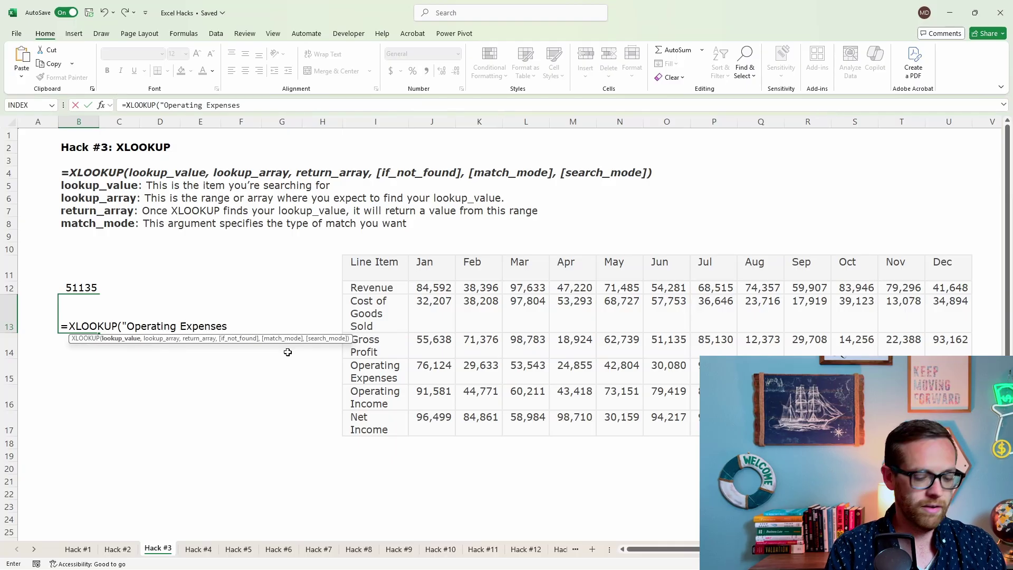
type("\",")
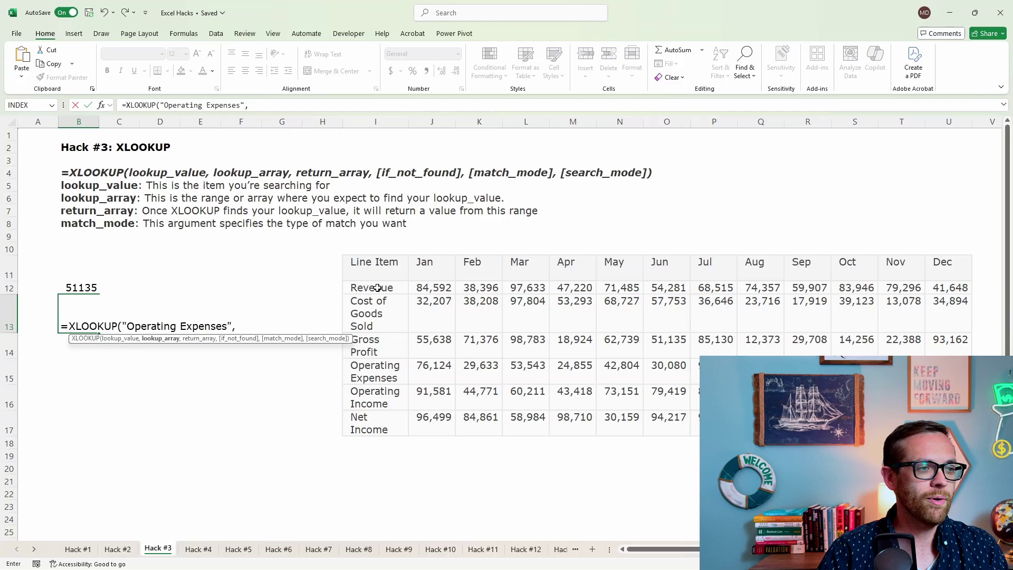
left_click_drag(377, 288, 380, 423)
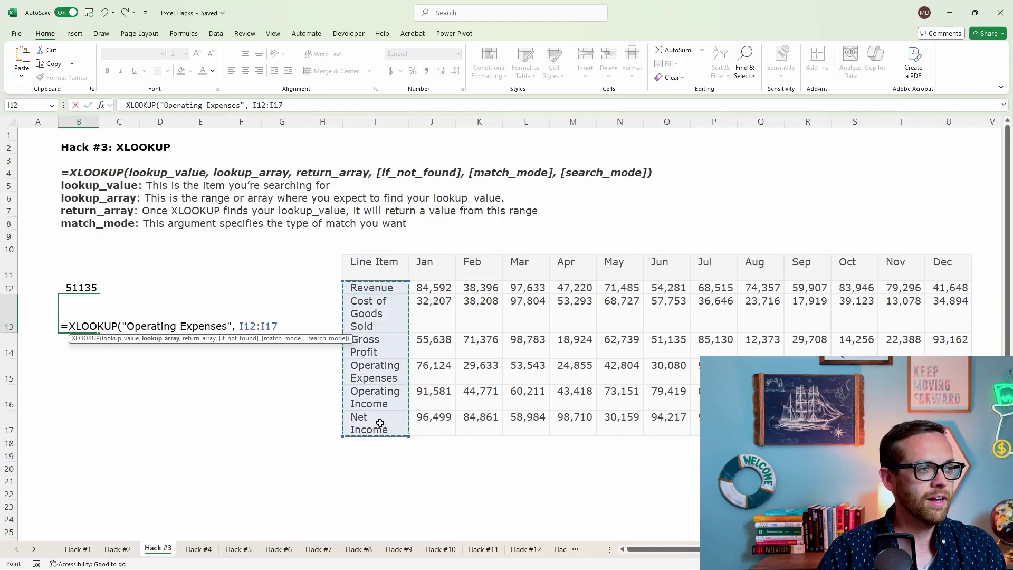
type(",")
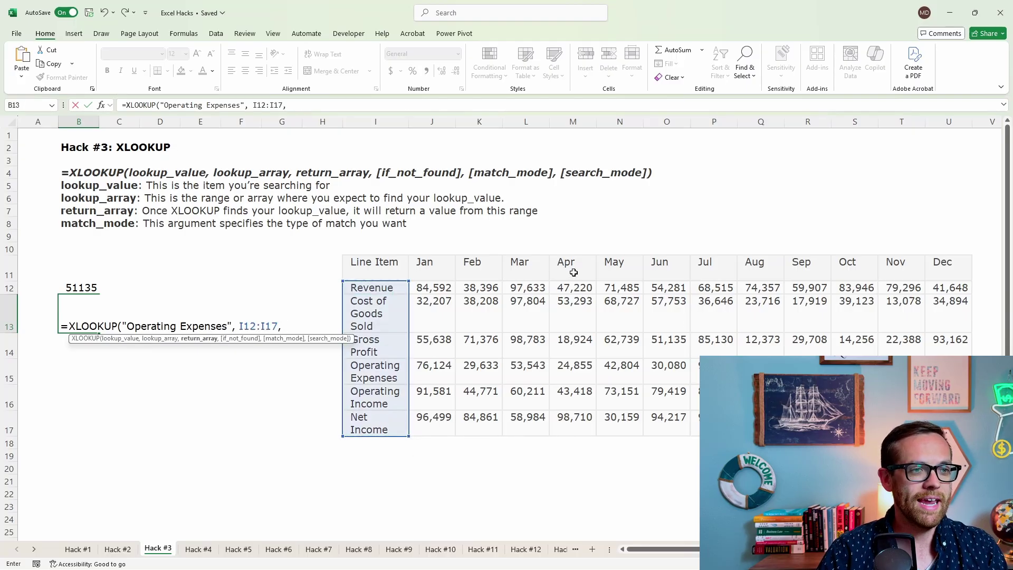
left_click_drag(573, 287, 578, 424)
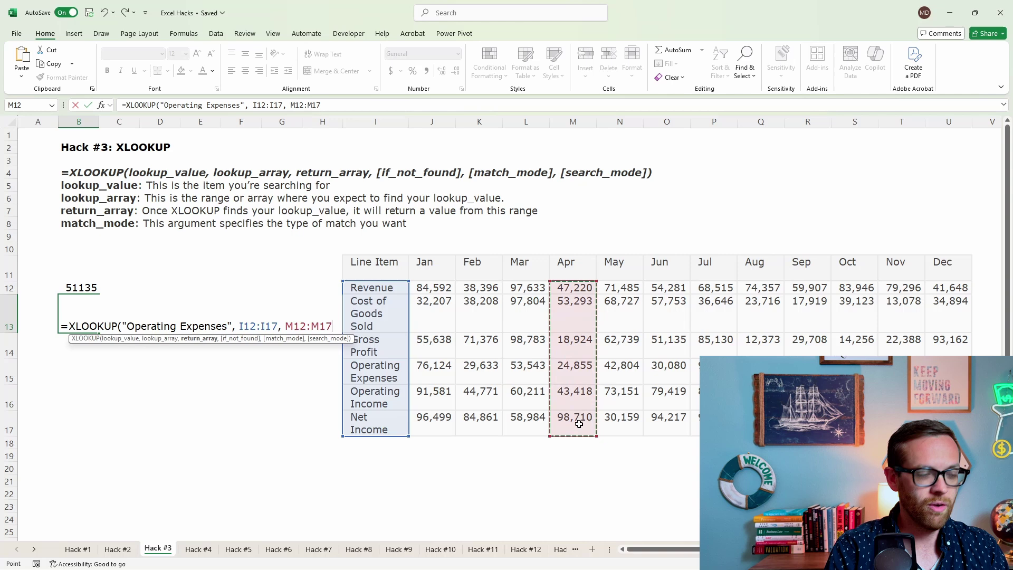
type(")")
key("Return")
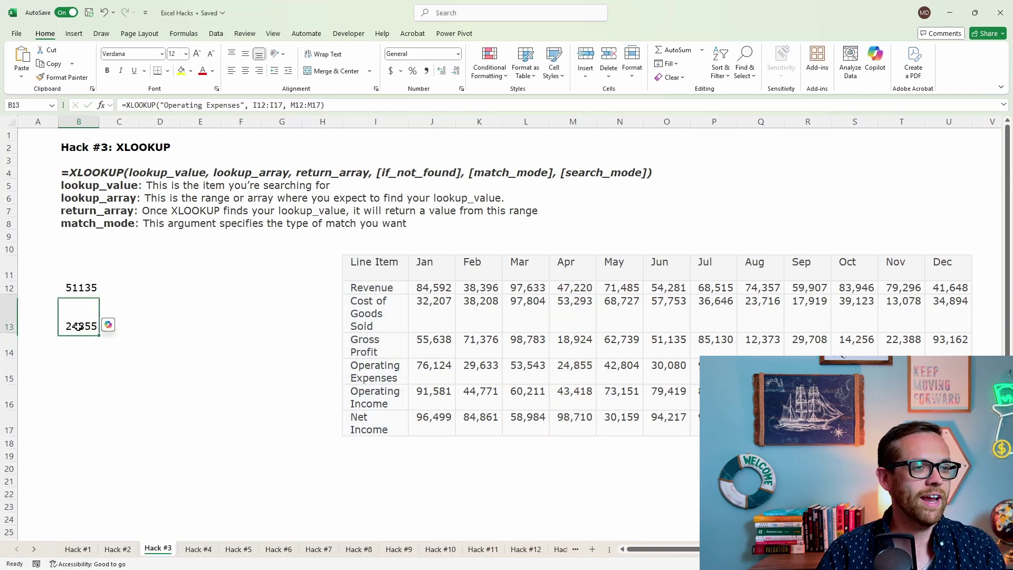
left_click(574, 377)
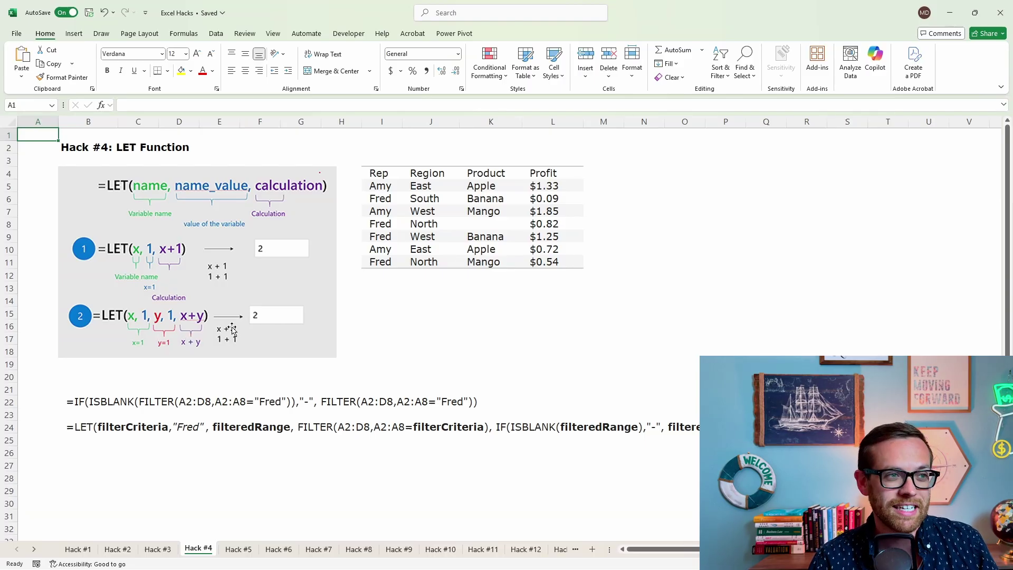
left_click_drag(396, 173, 546, 264)
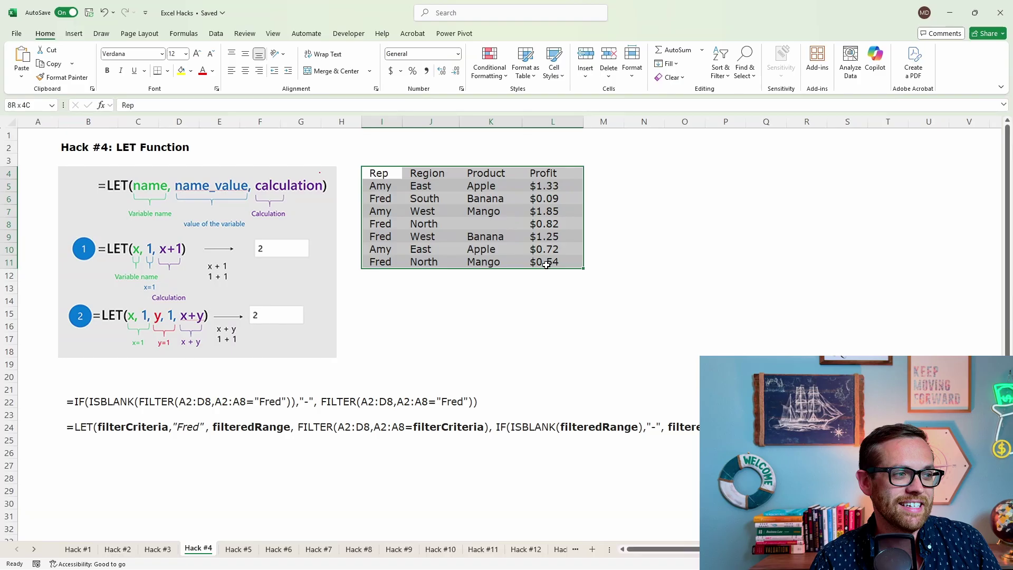
left_click(488, 402)
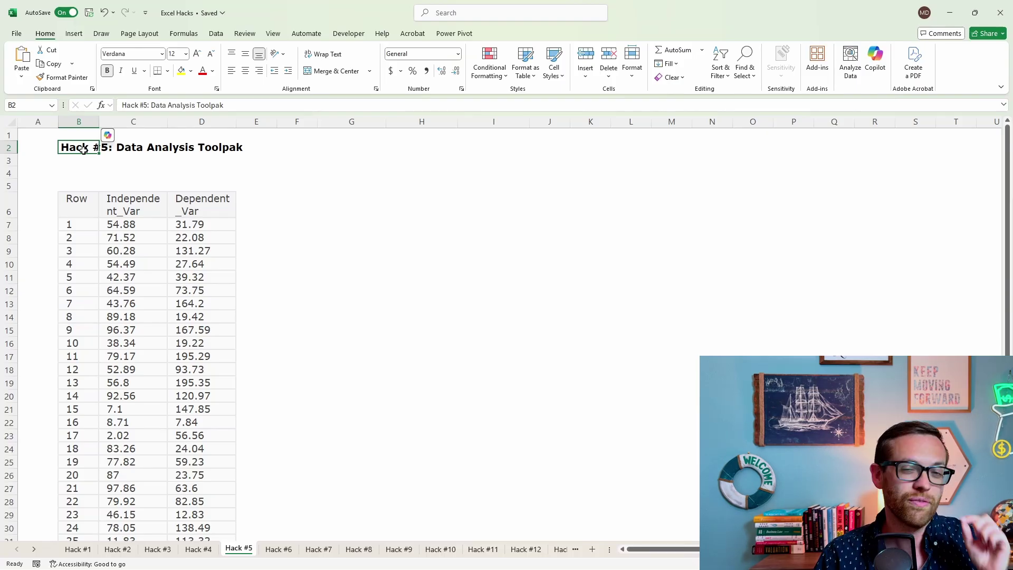
Step: Enable the Analysis ToolPak add-in through Excel Options' Add-ins settings
key("alt+f")
key("t")
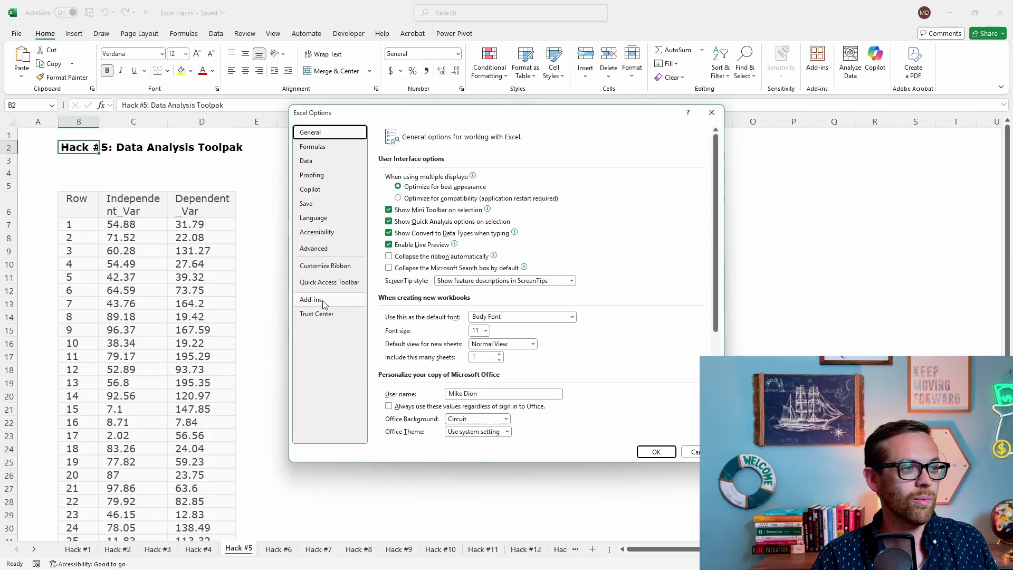
left_click(337, 299)
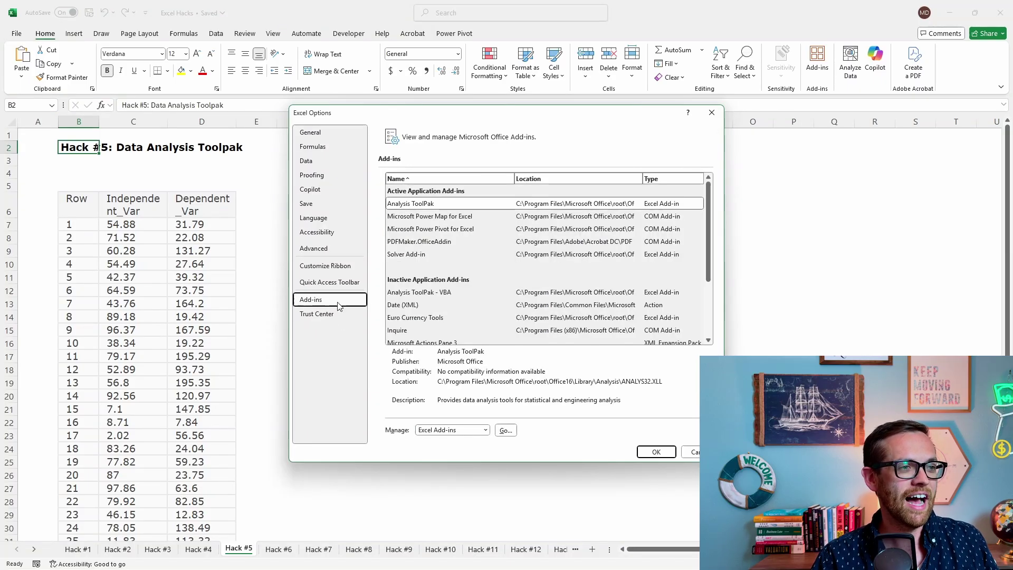
left_click(457, 203)
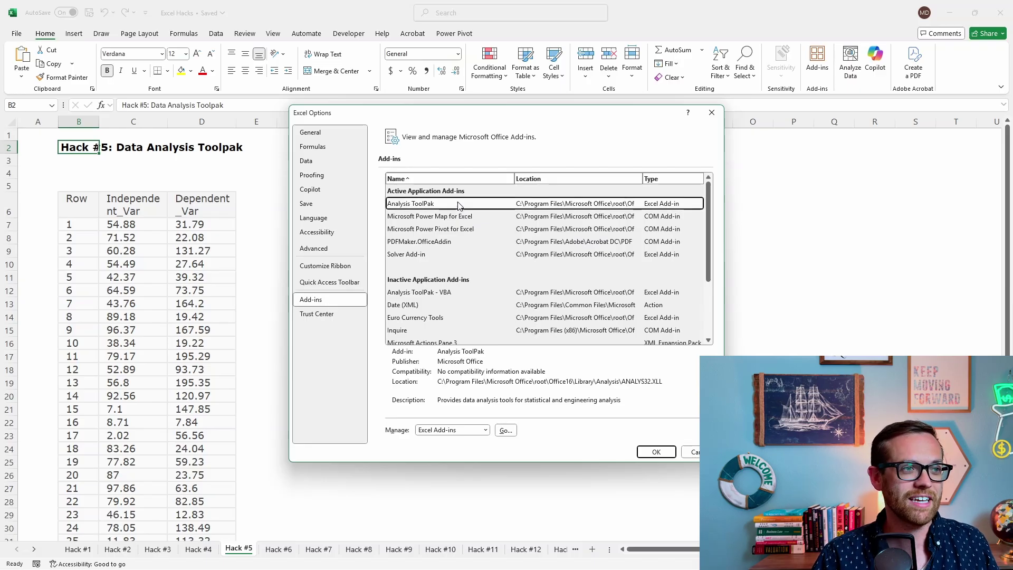
left_click(504, 431)
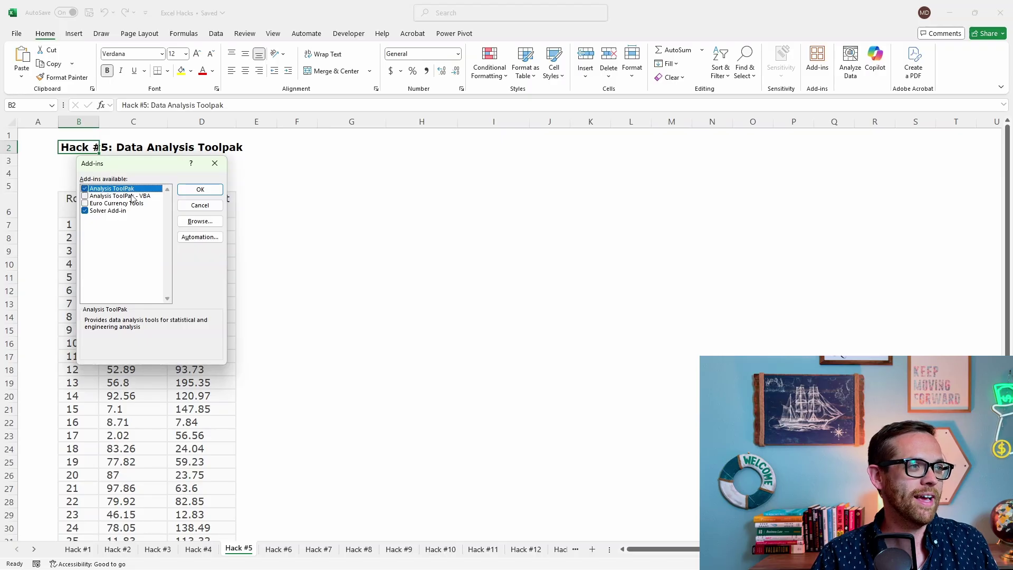
left_click(200, 191)
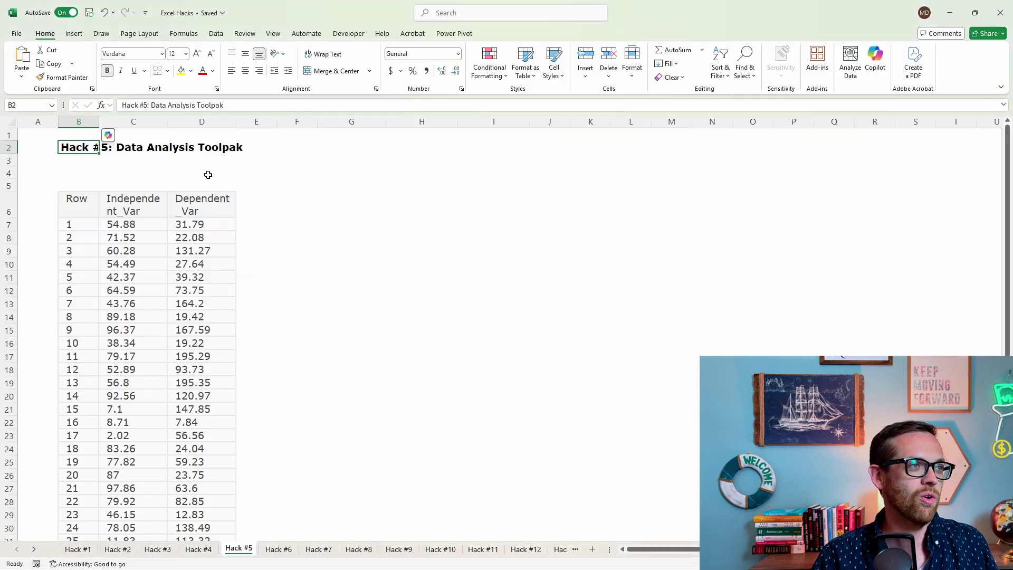
Step: Widen column C so the Independent_Var header fits
left_click(226, 39)
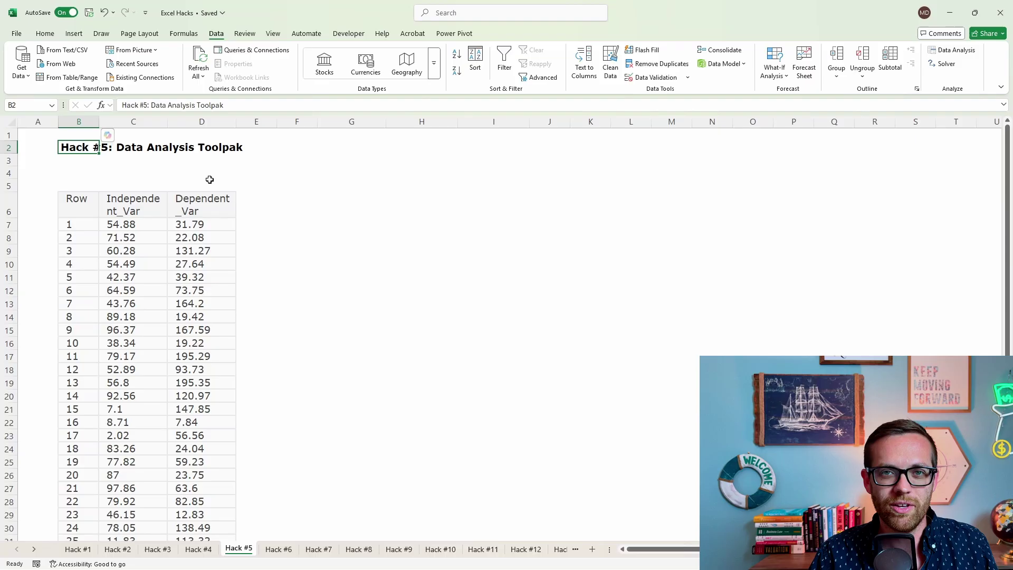
left_click(127, 211)
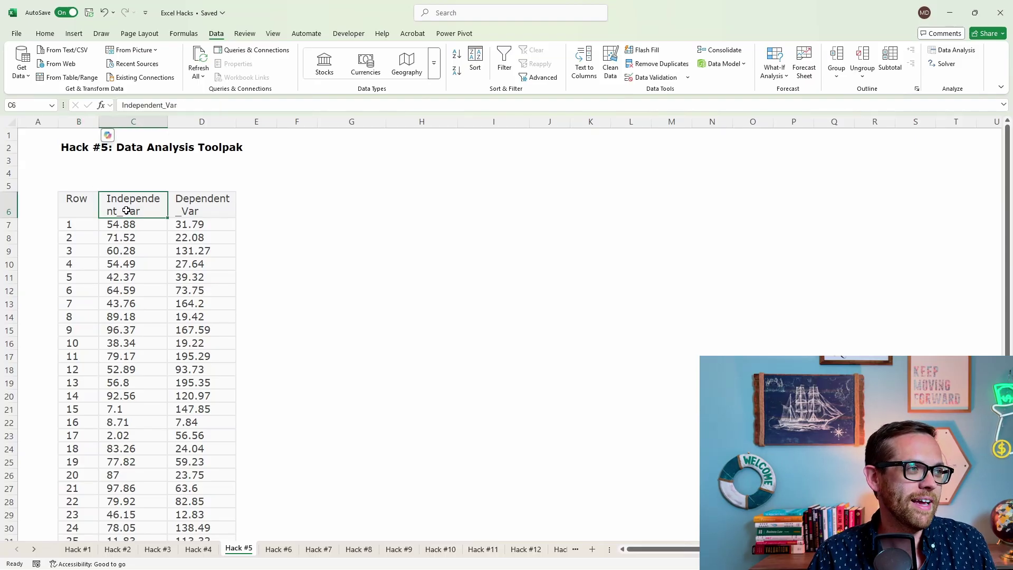
left_click_drag(167, 121, 175, 121)
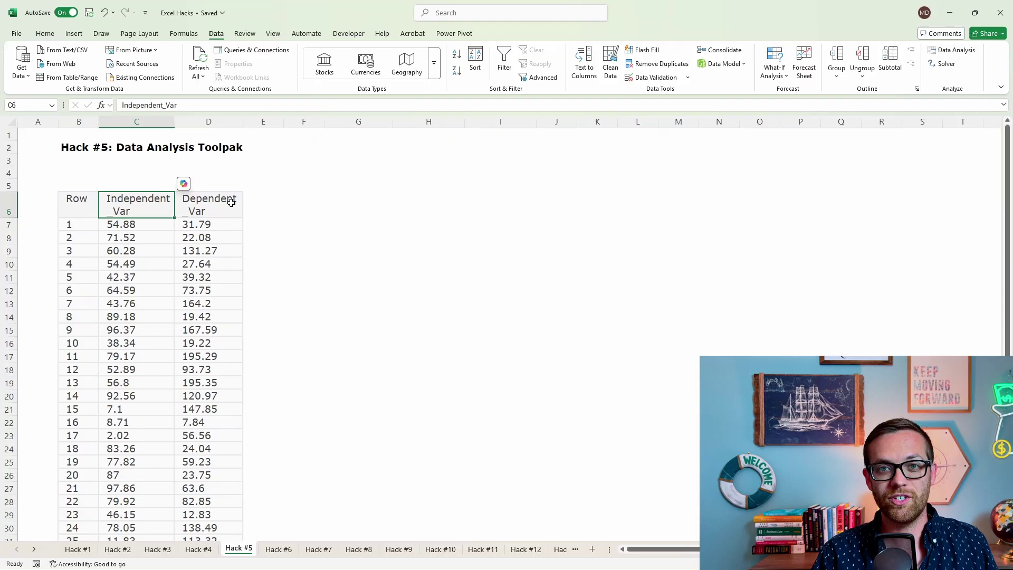
Step: Open the Data Analysis tools list and move the dialog beside the data
left_click(956, 53)
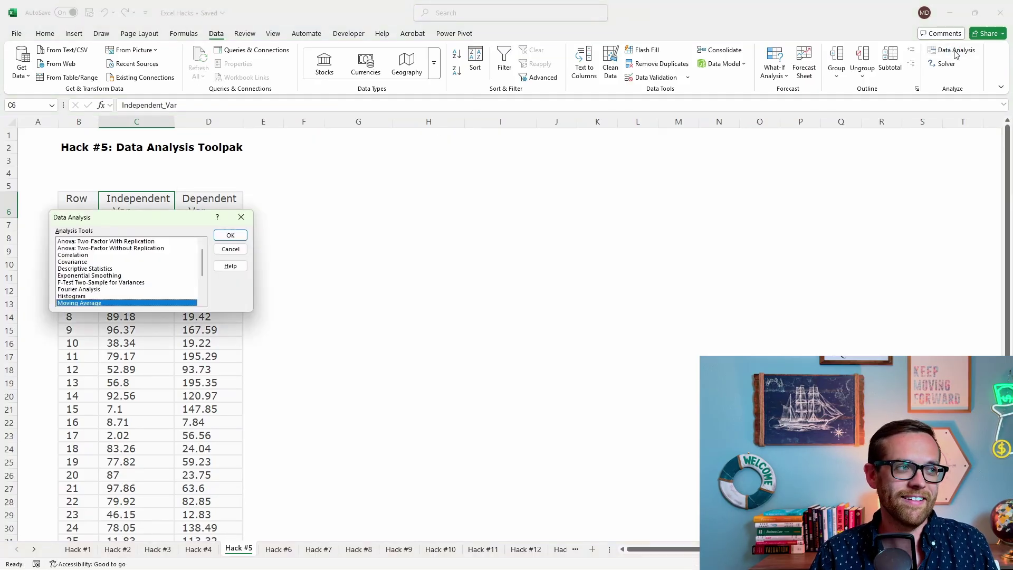
left_click_drag(132, 221, 329, 212)
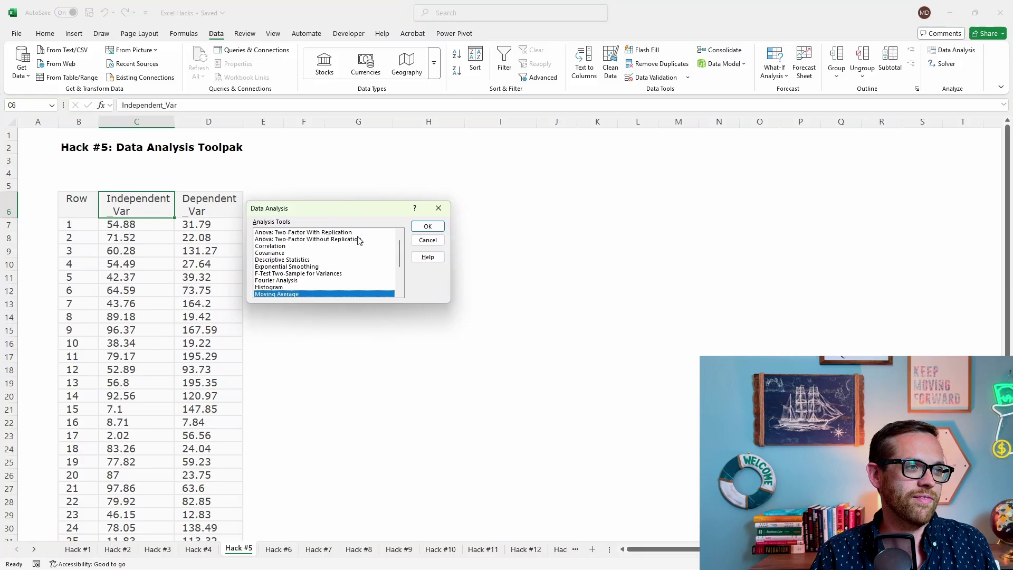
scroll(329, 244, "up", 1)
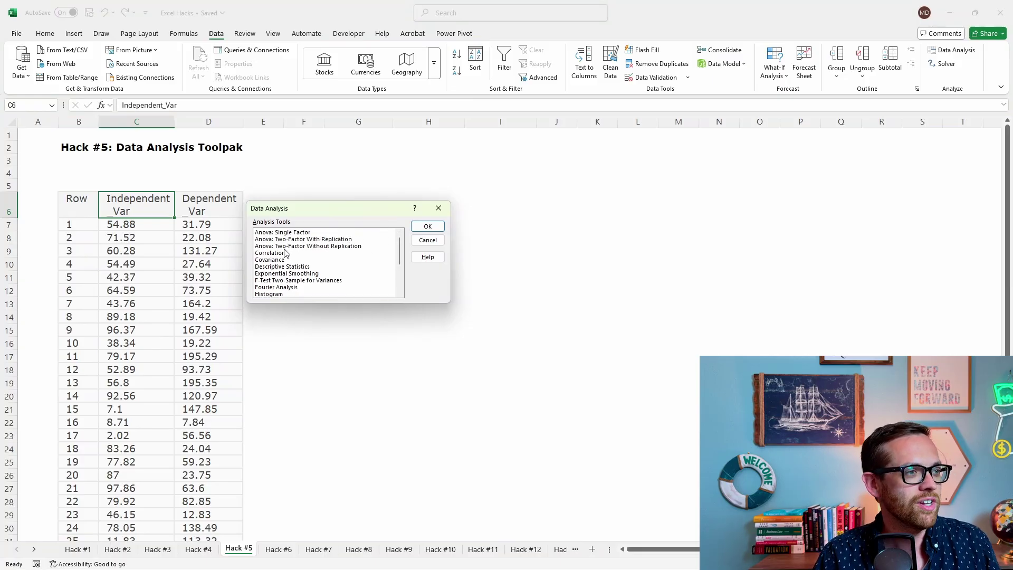
scroll(288, 253, "down", 2)
scroll(300, 266, "down", 1)
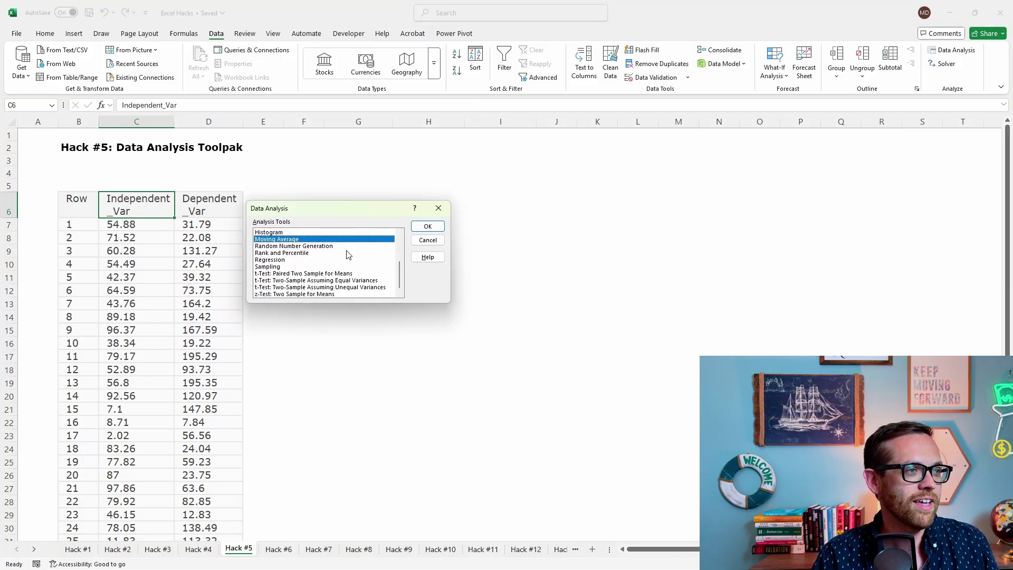
Step: Choose Regression and set the Y input range to column C plus the X input range
left_click(302, 260)
left_click(427, 226)
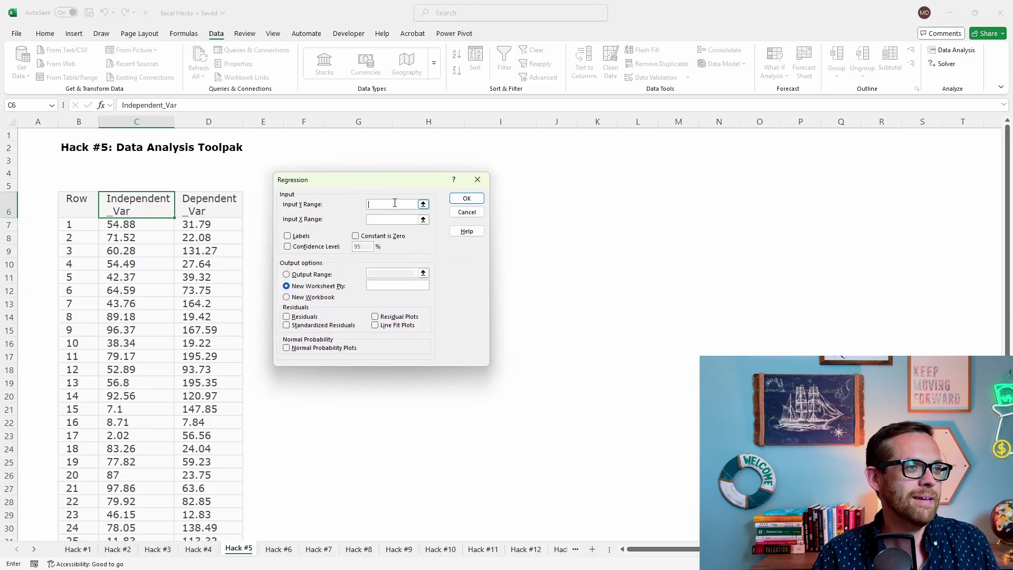
left_click_drag(127, 222, 140, 517)
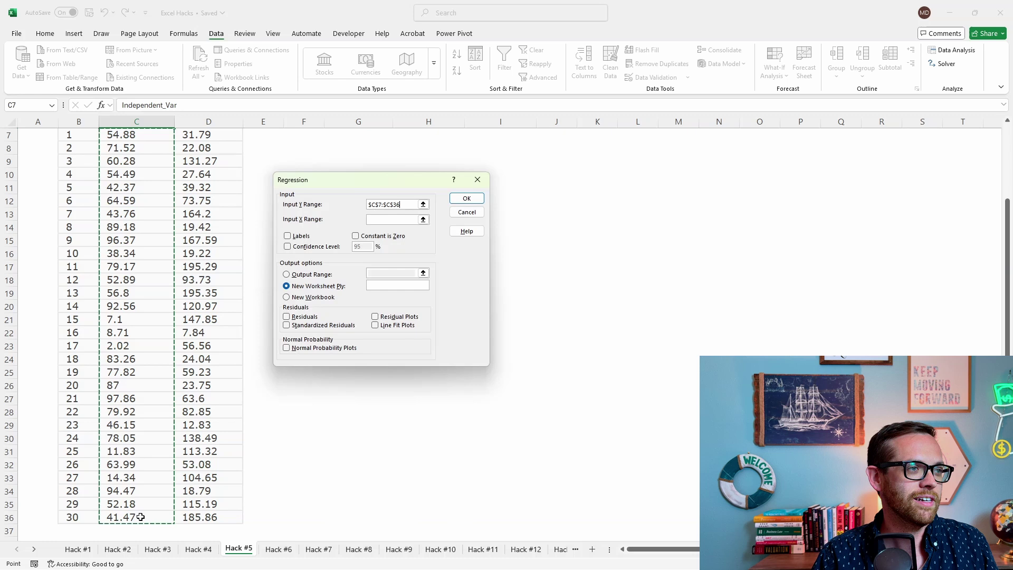
left_click(394, 218)
scroll(218, 263, "up", 2)
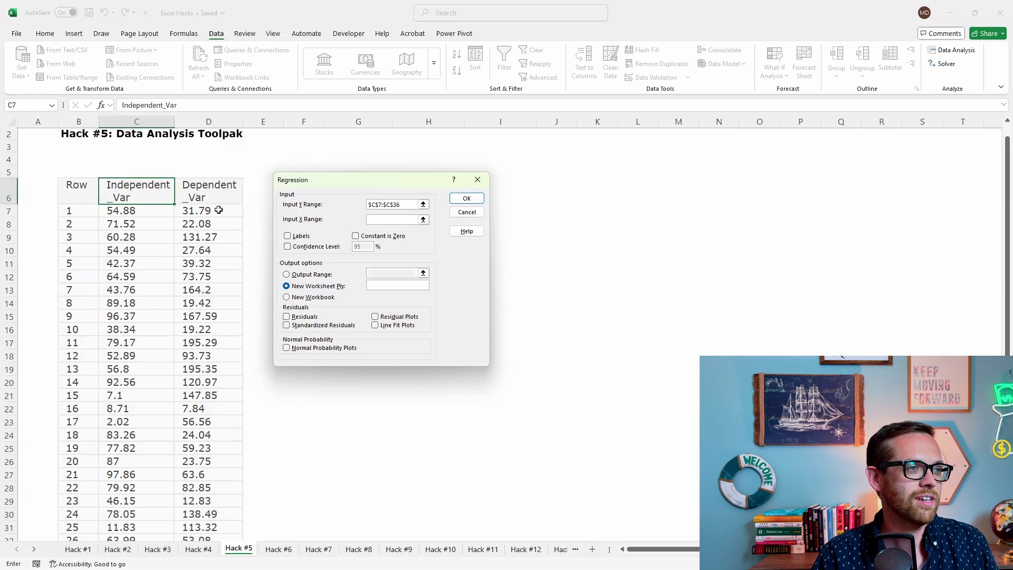
left_click_drag(218, 210, 209, 518)
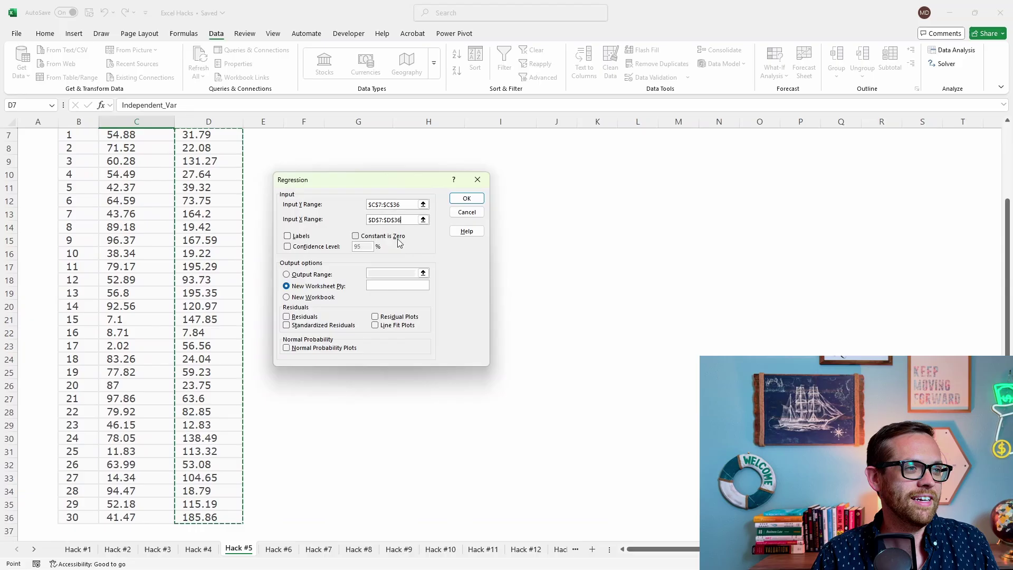
Step: Send the regression output to a range starting at F6 and run it
left_click(287, 275)
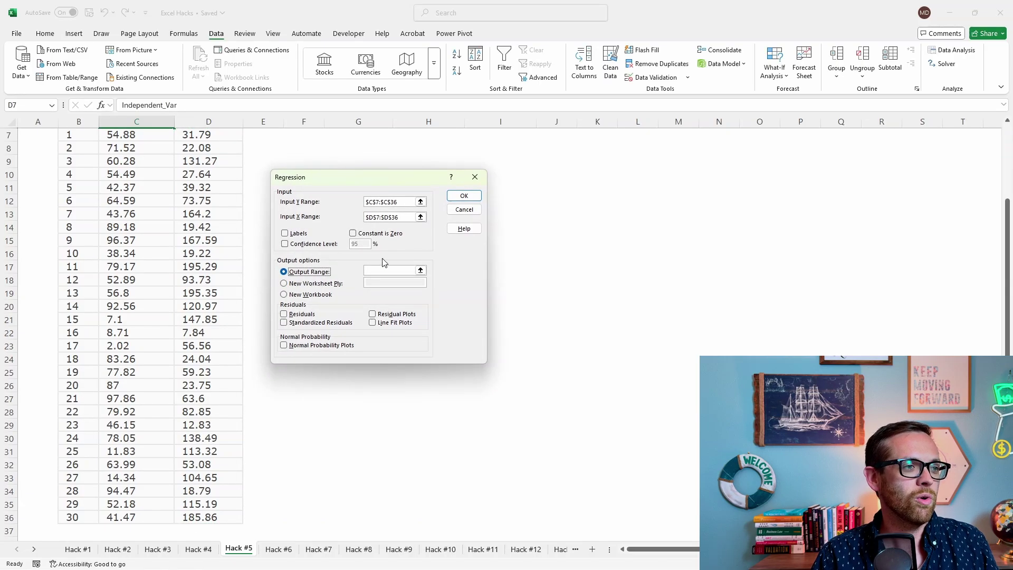
left_click(387, 269)
scroll(293, 135, "up", 2)
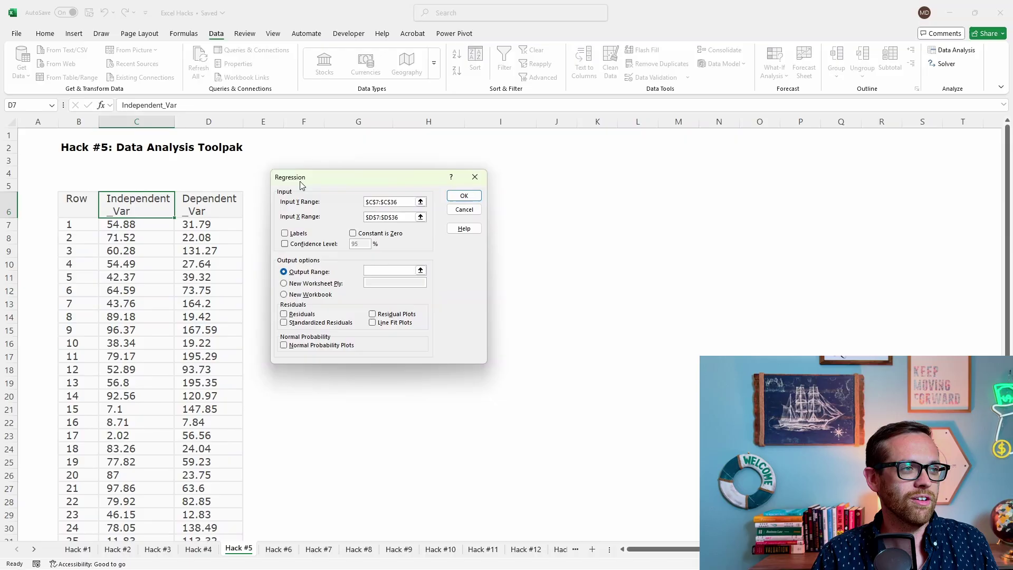
left_click_drag(303, 181, 450, 200)
left_click(305, 205)
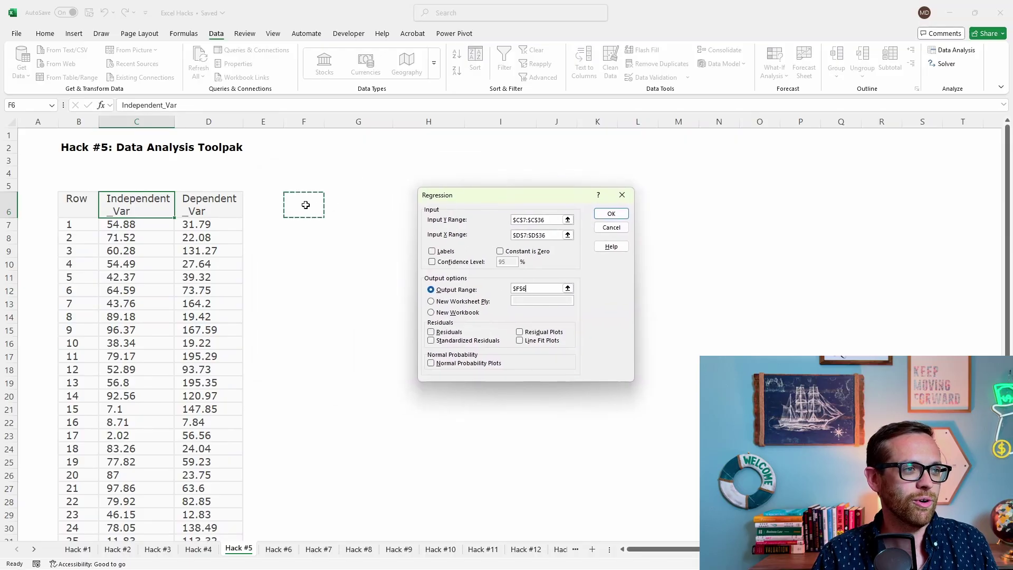
left_click(626, 216)
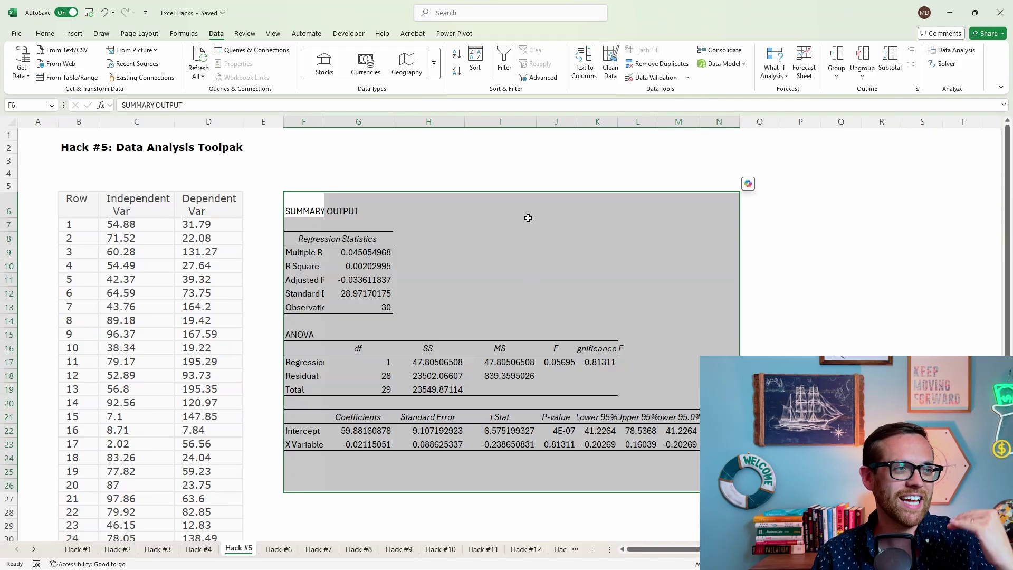
Step: AutoFit column F and columns K through N, then go to the Hack #6 sheet
left_click_drag(324, 122, 324, 121)
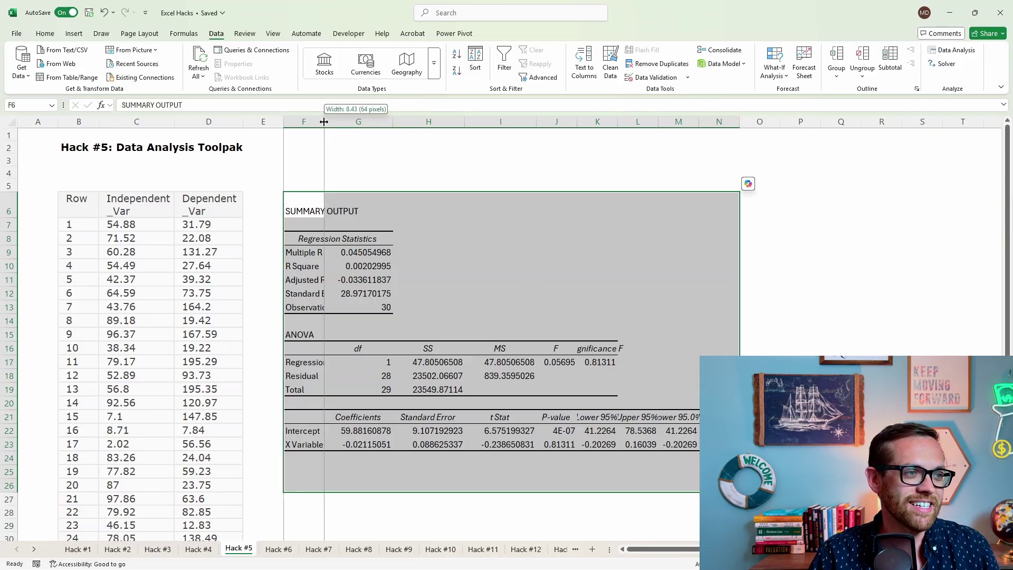
double_click(324, 122)
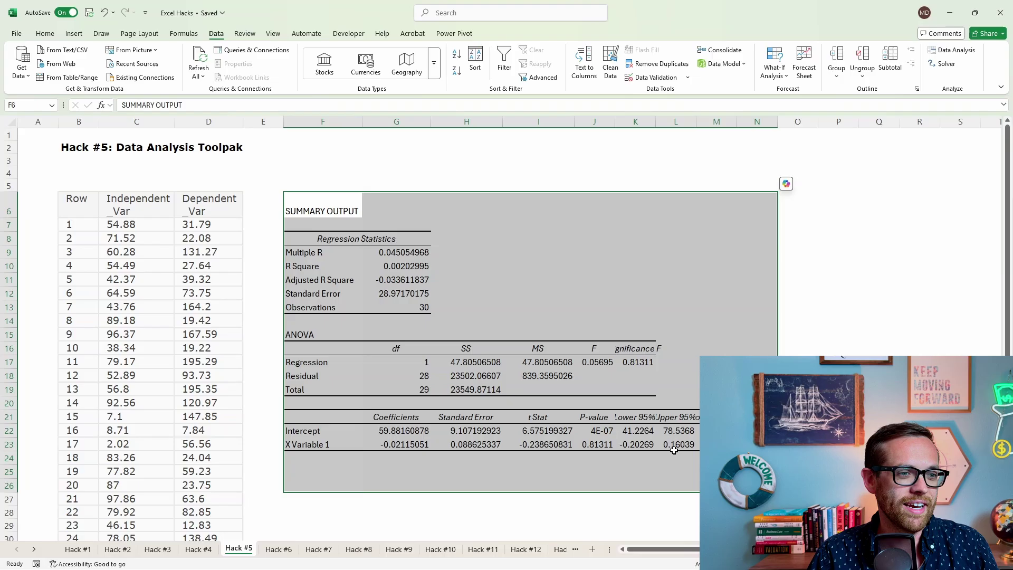
left_click(623, 122)
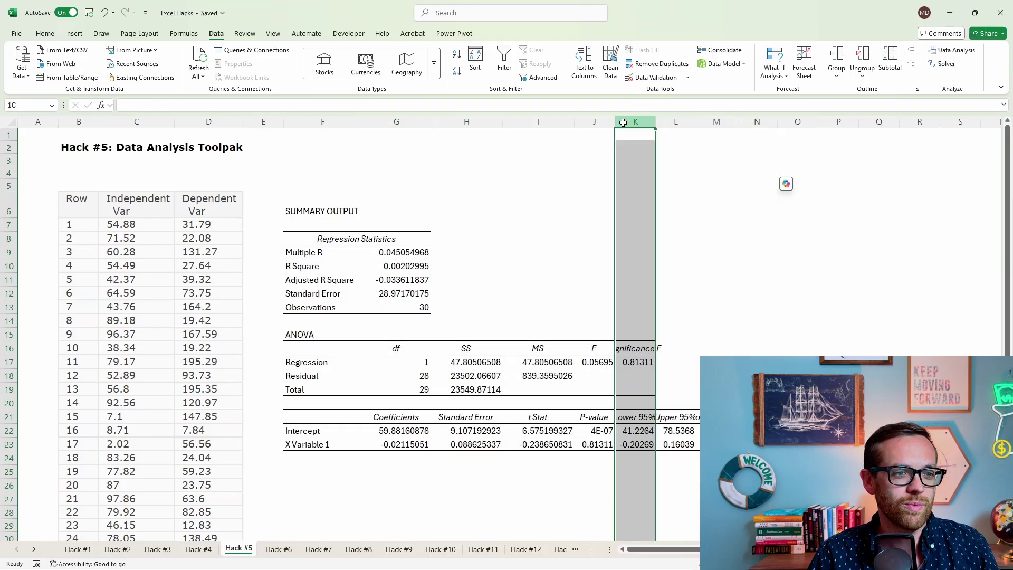
left_click_drag(623, 122, 752, 122)
double_click(777, 122)
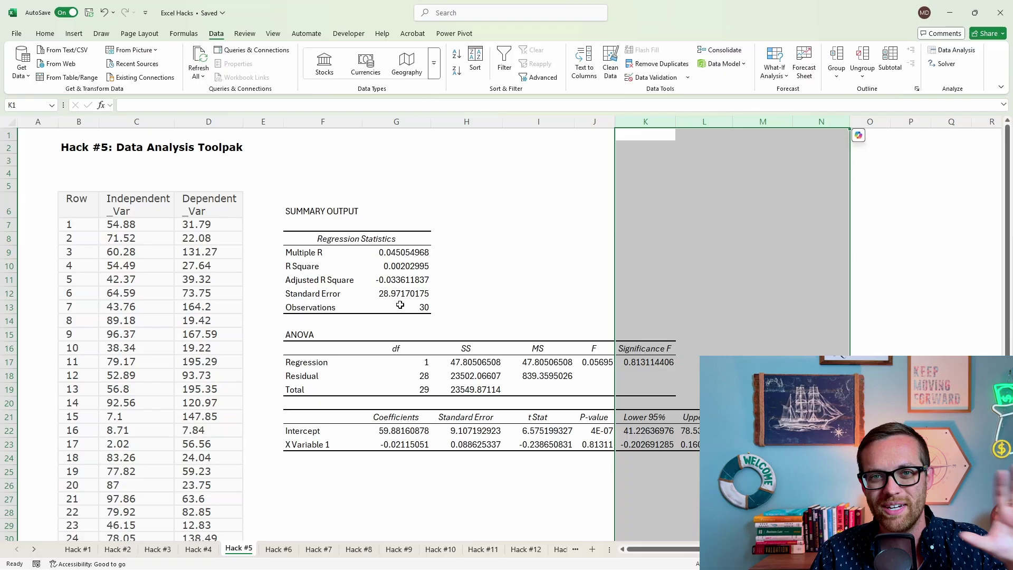
key("ctrl+Page_Down")
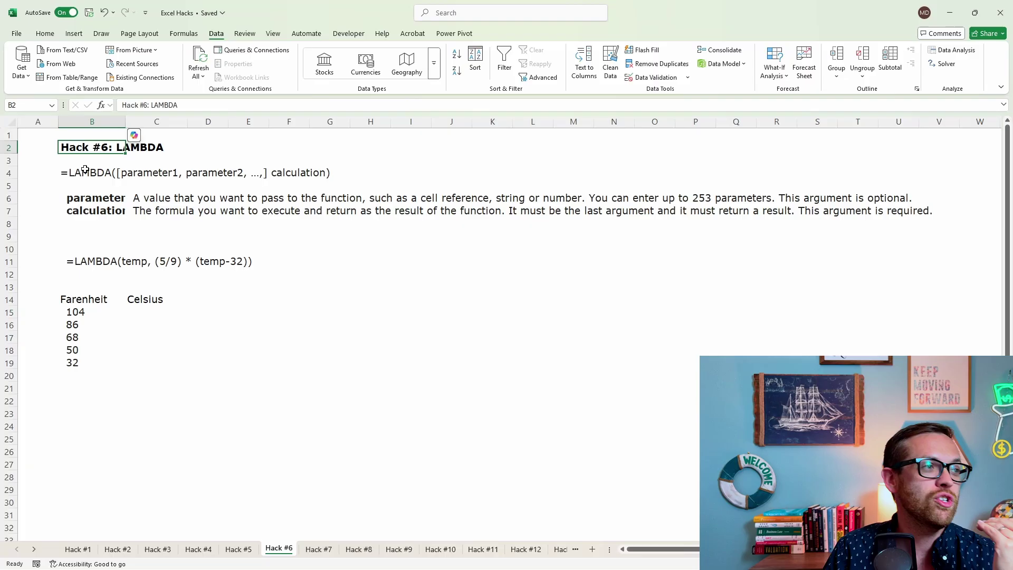
Step: Widen column B to fit its labels and select the LAMBDA example in B11
left_click_drag(127, 115, 144, 127)
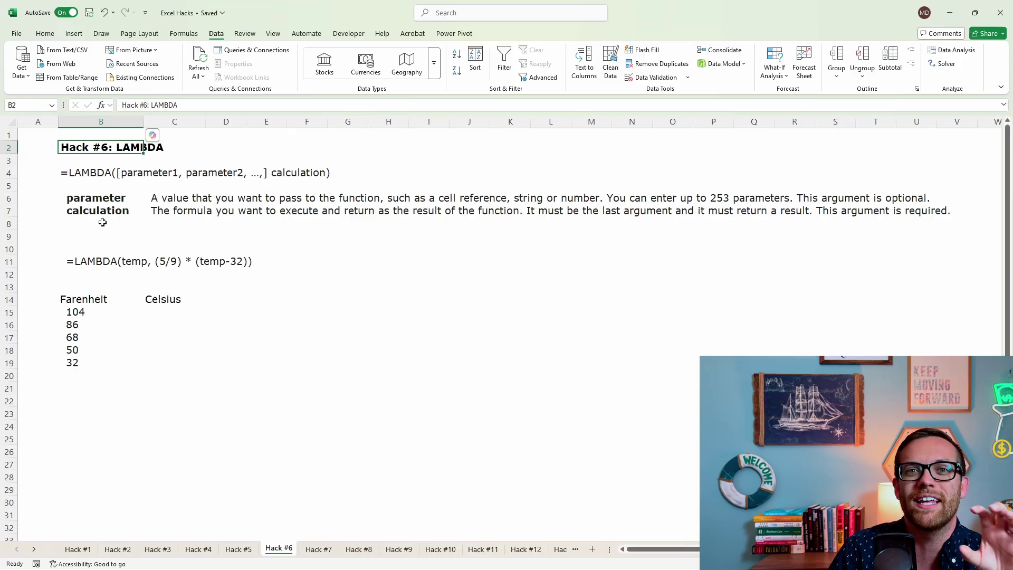
left_click(98, 263)
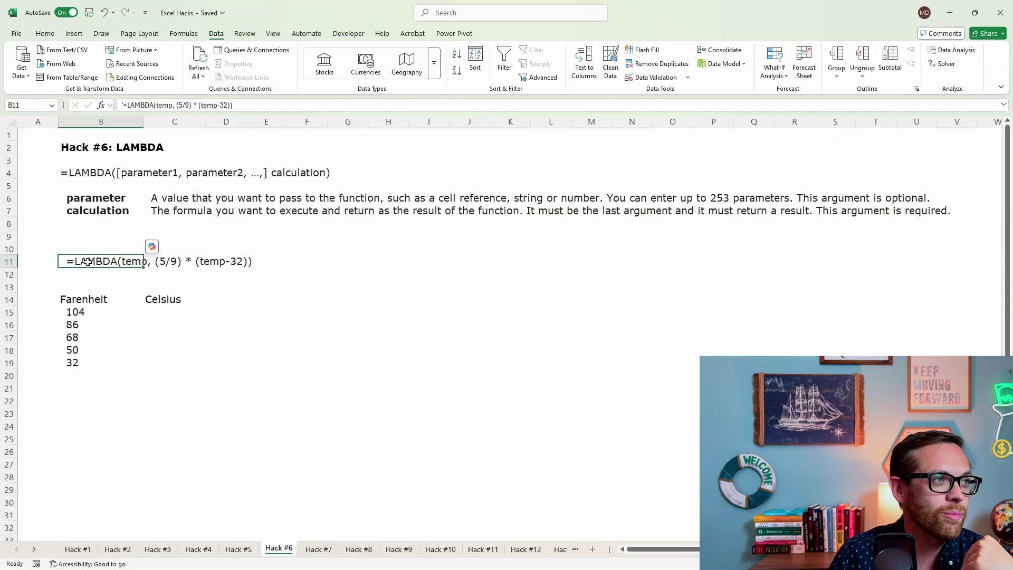
Step: Create the name ToCelsius with a Celsius comment, referring to =LAMBDA(temp,(5/9)*(temp-32))
left_click(183, 33)
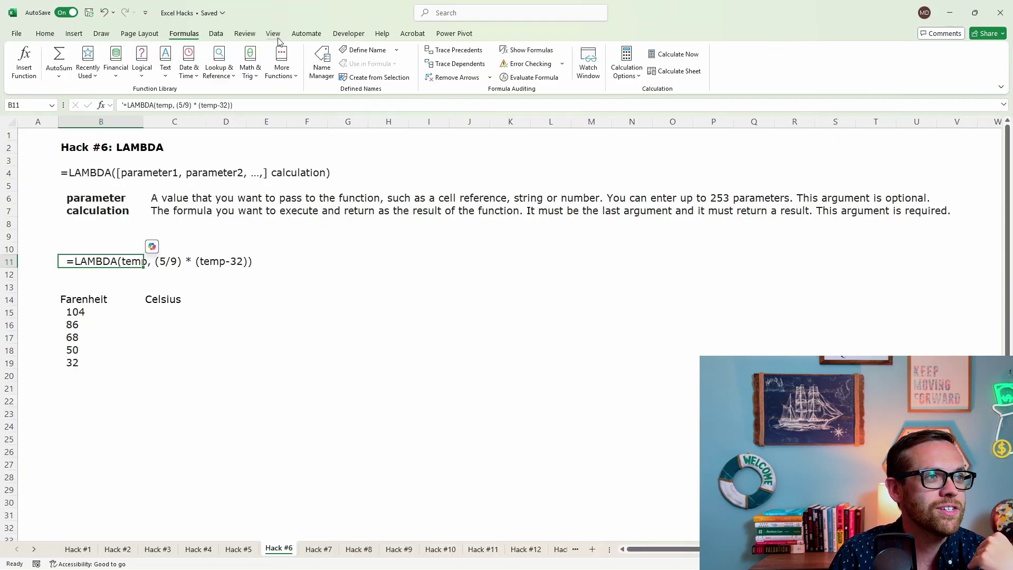
left_click(319, 64)
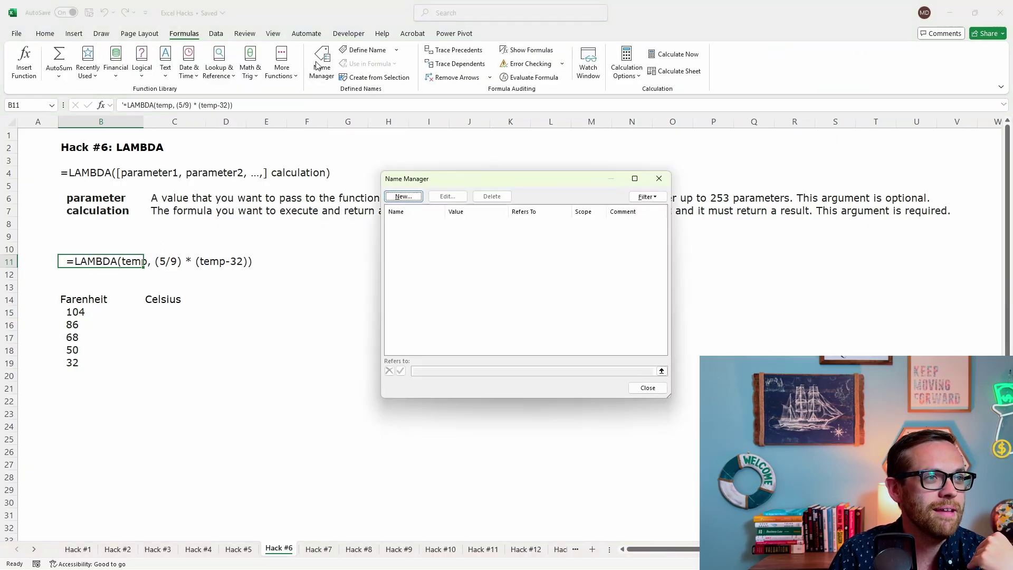
left_click(416, 190)
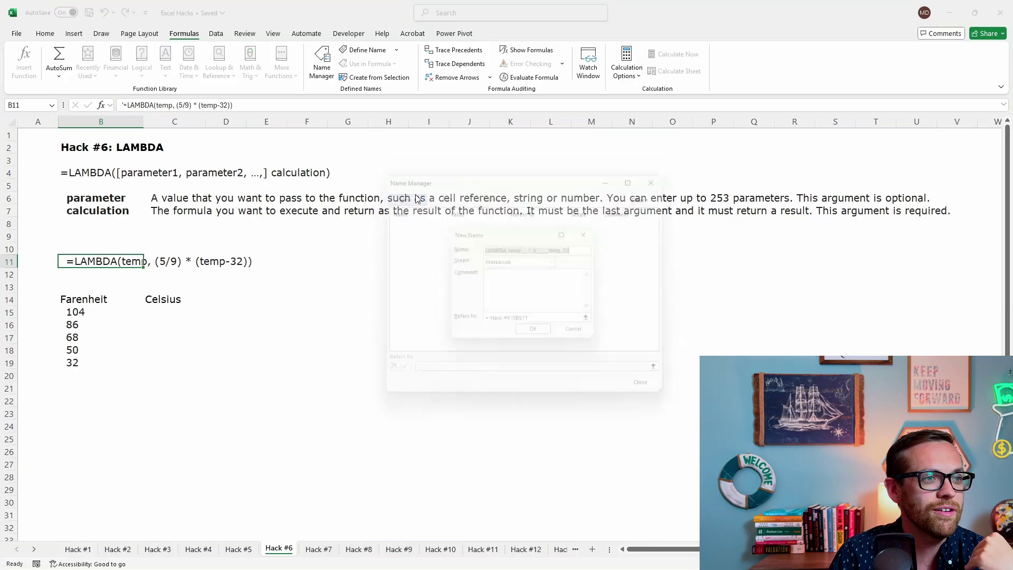
left_click(505, 248)
double_click(505, 249)
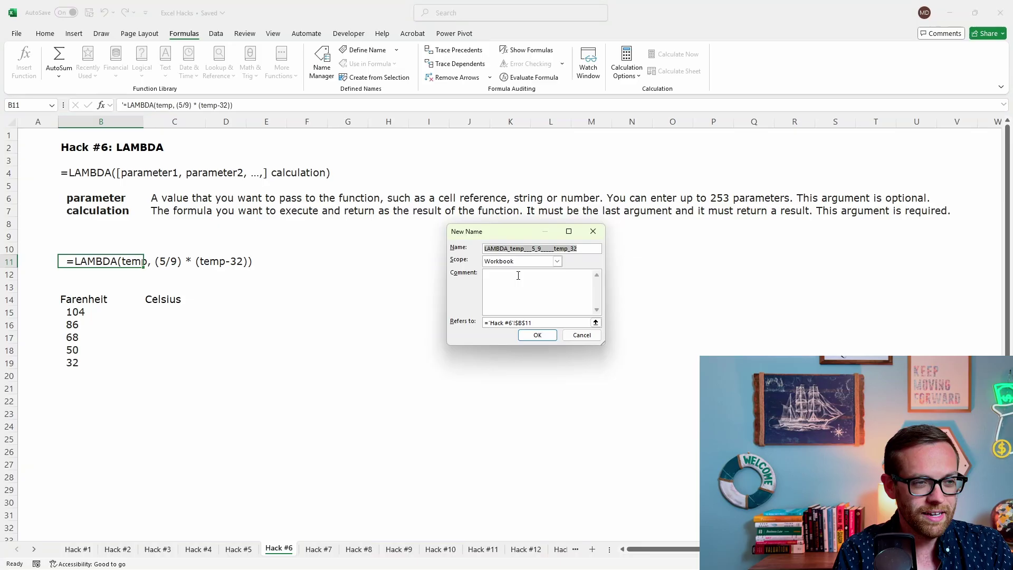
type("ToCelsi")
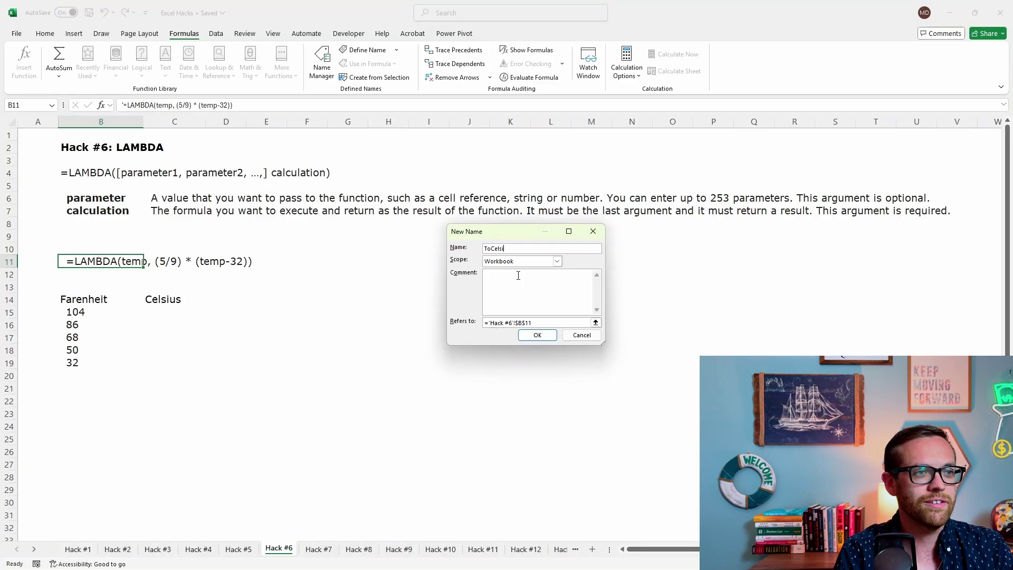
type("us")
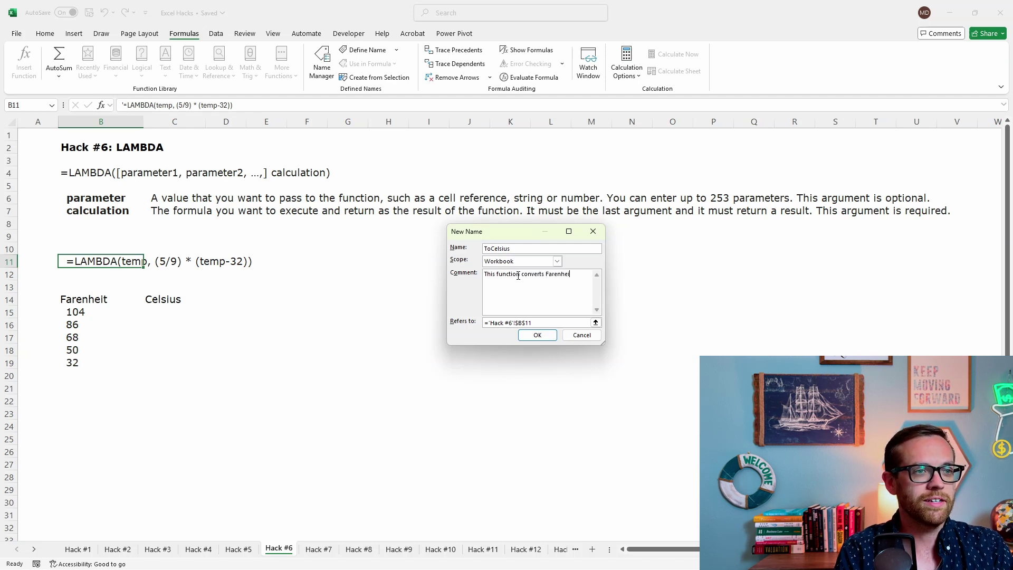
type("si")
key("BackSpace")
key("BackSpace")
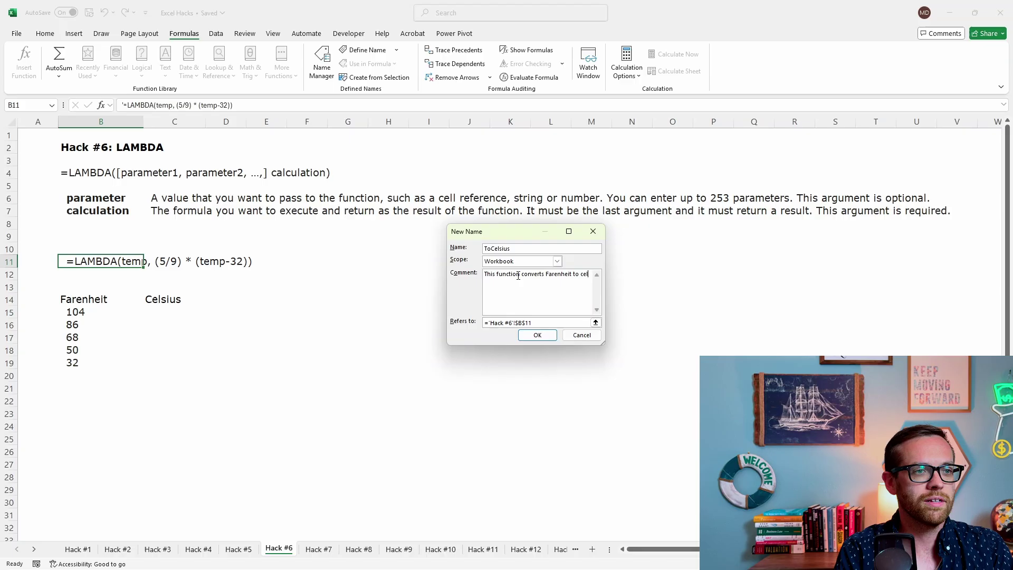
type("sisus")
key("Tab")
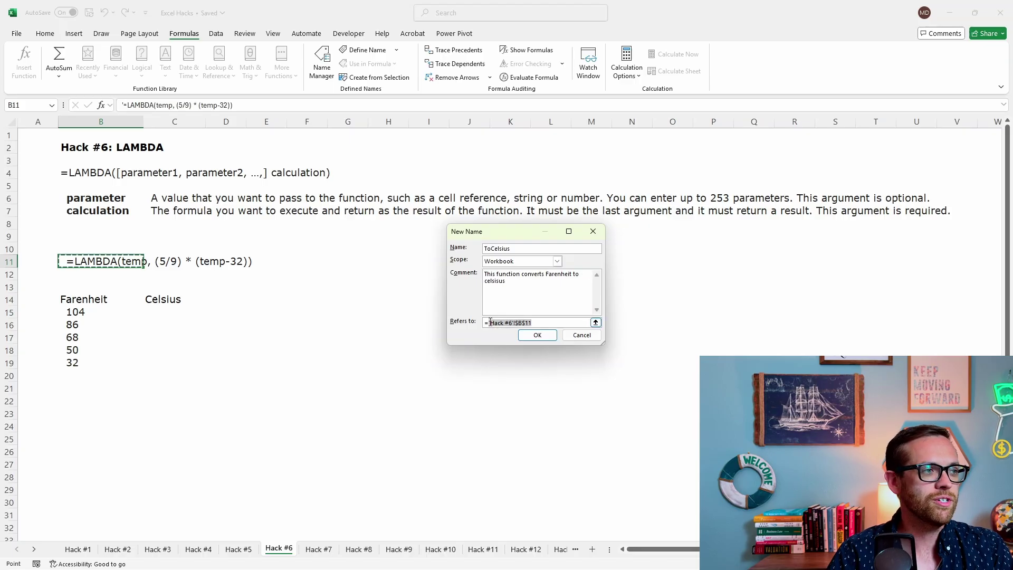
type("LAMBDA(temp, (5/9)*(temp-32")
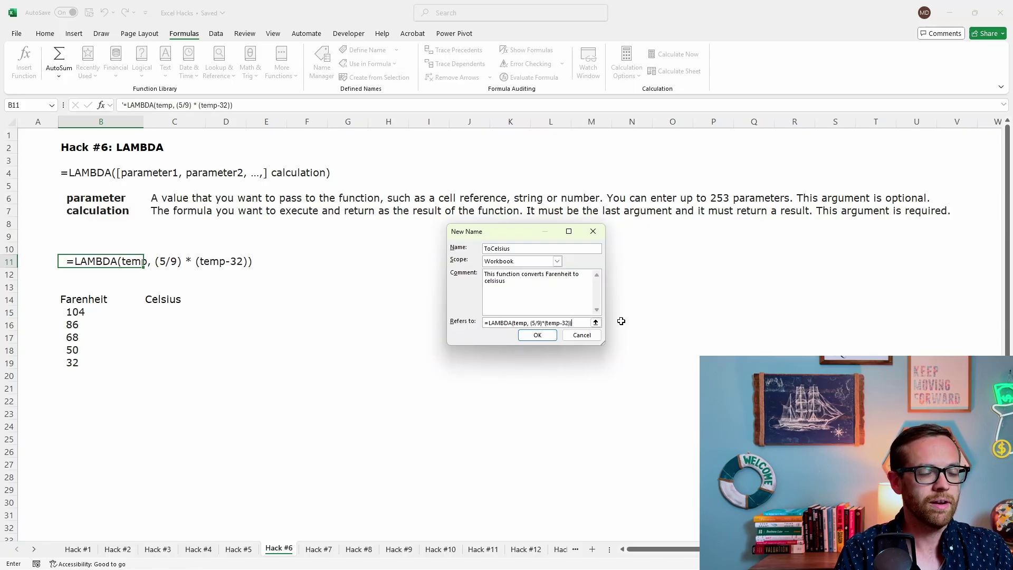
key("Return")
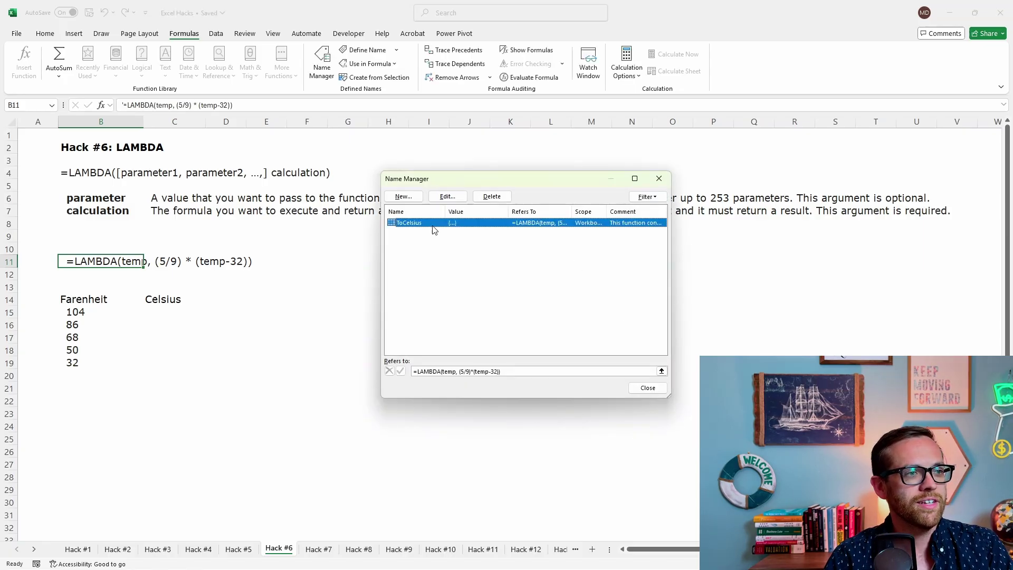
Step: Close the Name Manager and enter =ToCelsius(B15) in C15
left_click(648, 387)
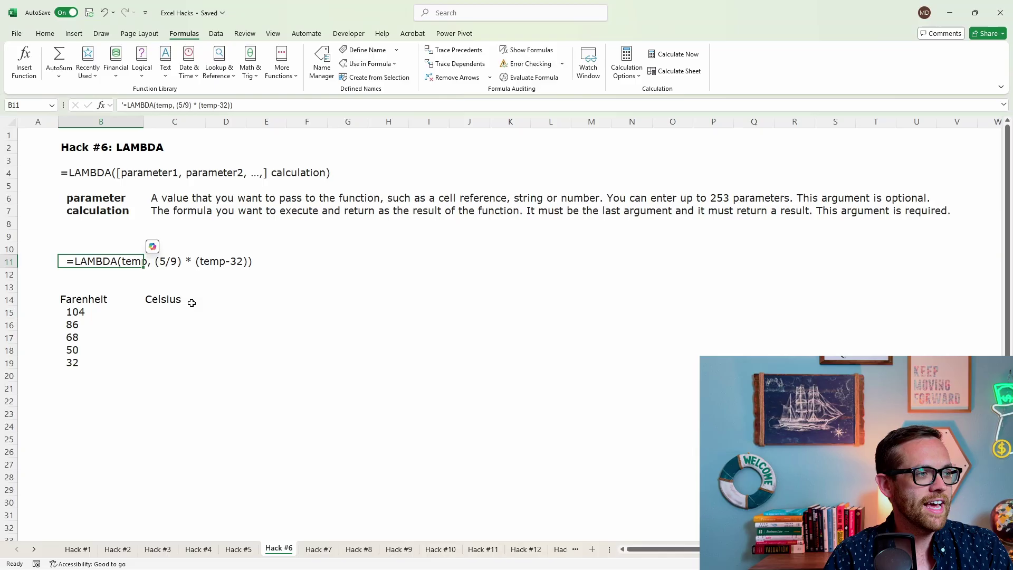
left_click(156, 312)
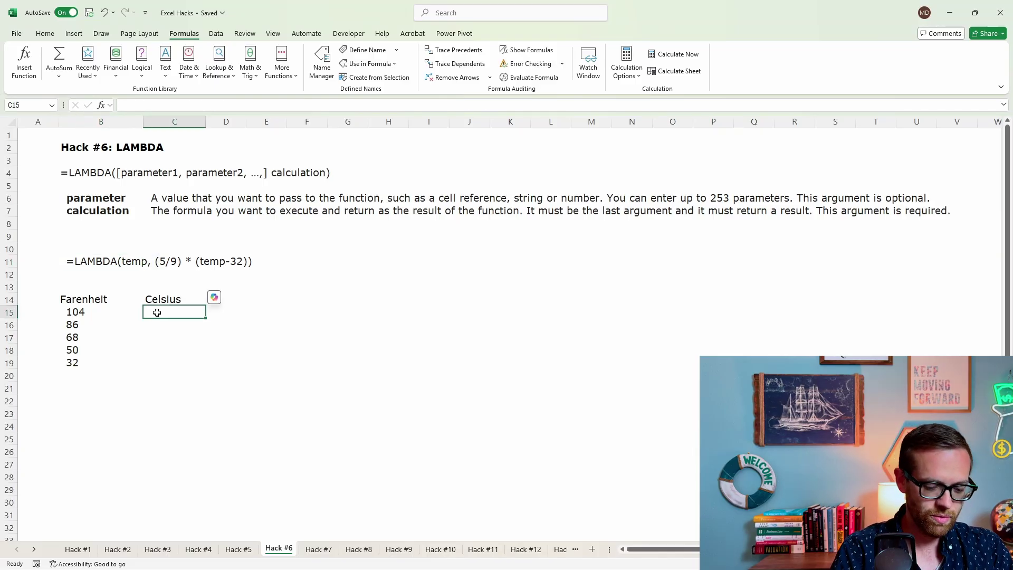
type("=TOCEL")
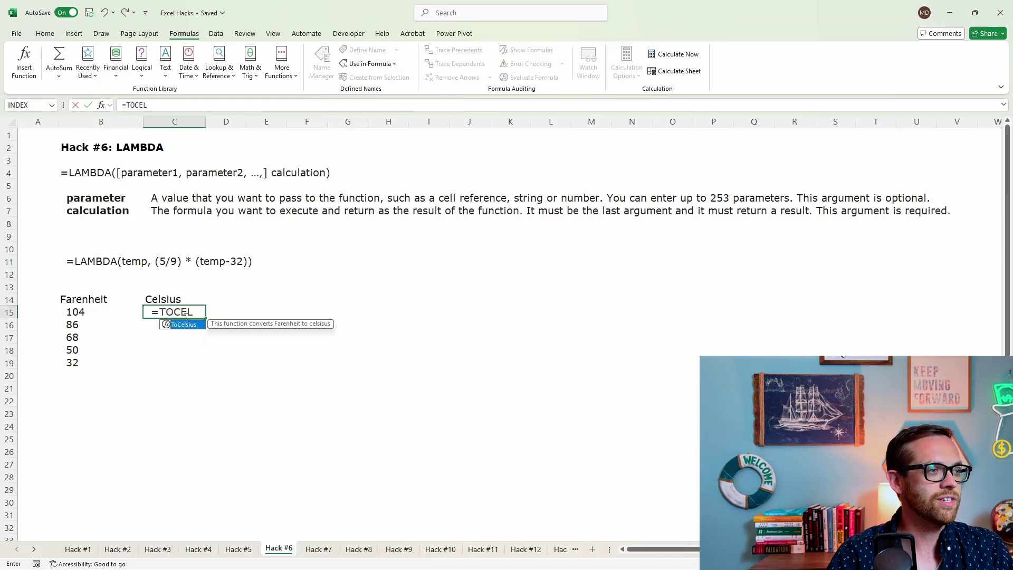
key("Tab")
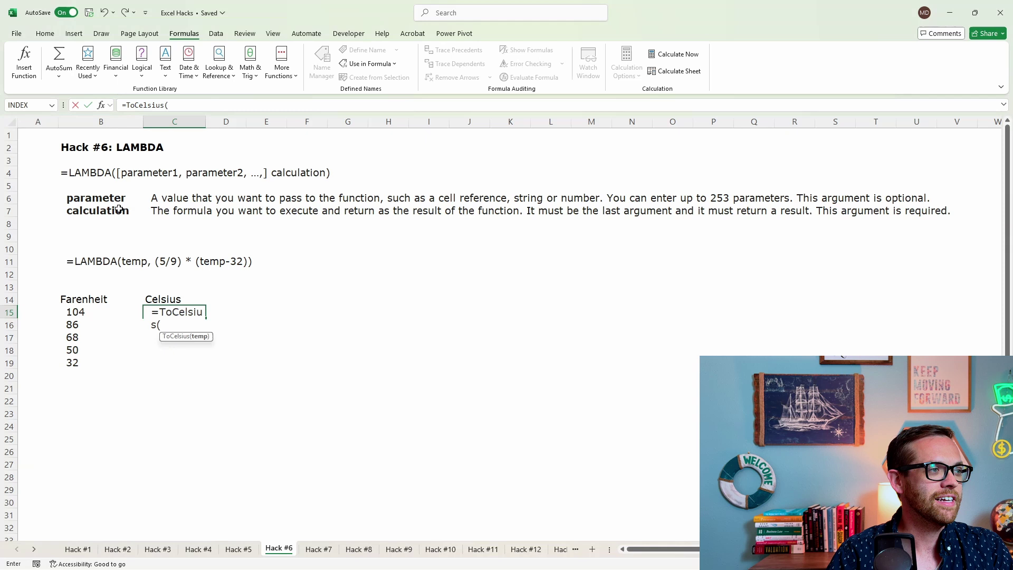
left_click(77, 317)
left_click(196, 107)
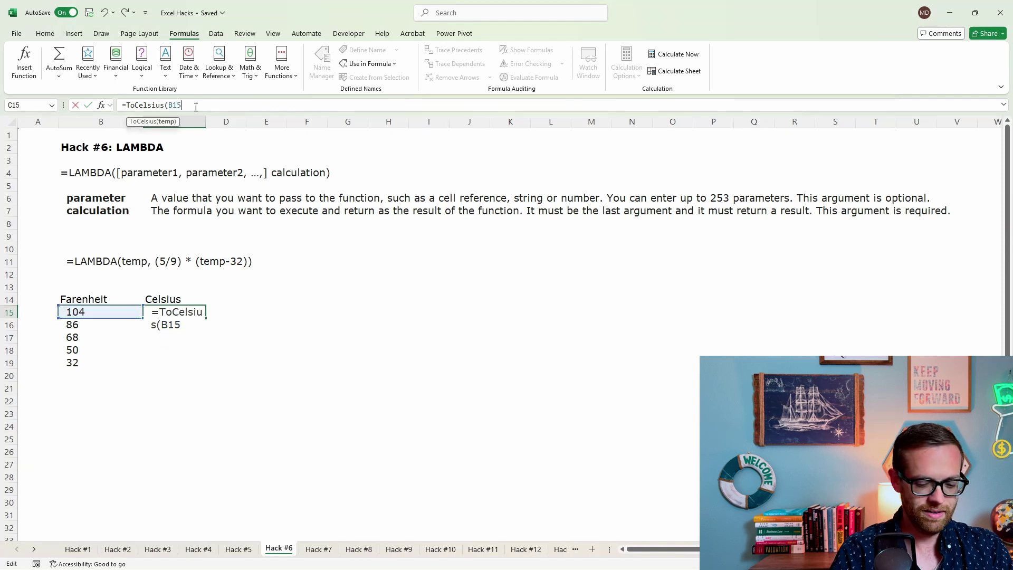
type(")")
key("Return")
Step: Copy the C15 formula down the Celsius column through C19
key("Up")
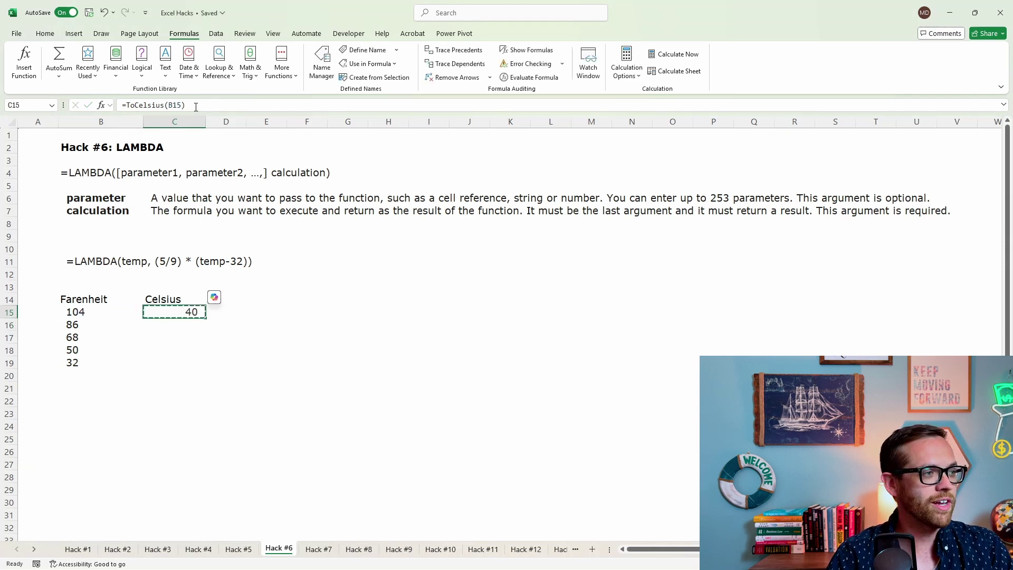
key("ctrl+c")
key("shift+Down")
key("shift+Down")
key("shift+Down")
key("shift+Down")
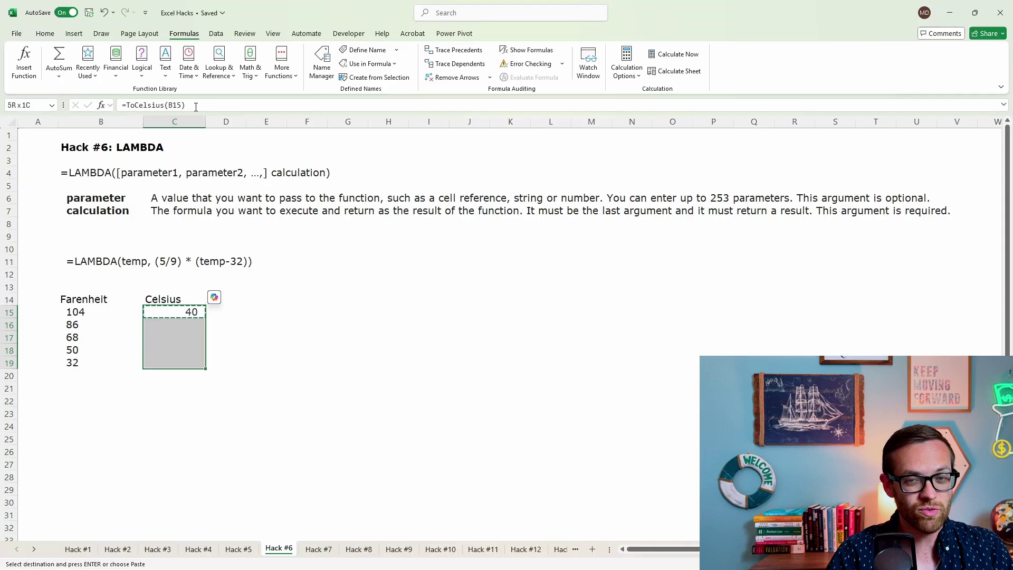
key("ctrl+v")
key("Down")
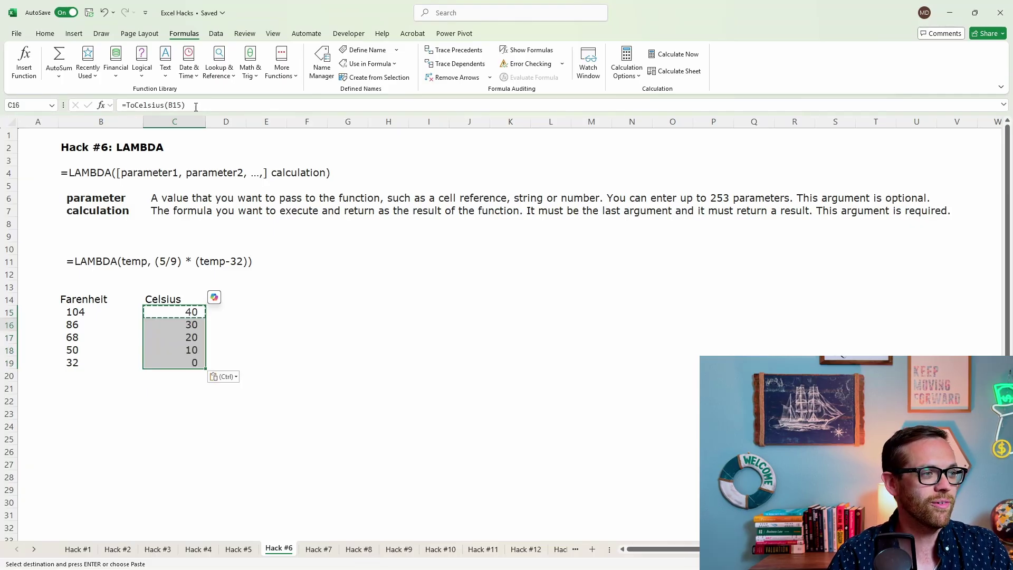
Step: Review the Celsius results and start a =To formula below the column
left_click(316, 310)
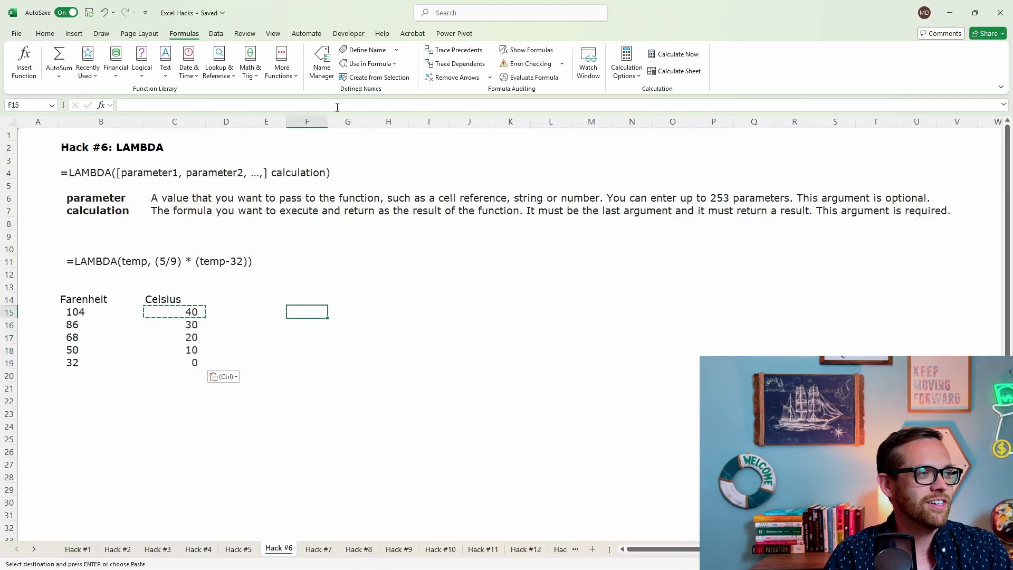
key("F2")
left_click(168, 310)
left_click(182, 391)
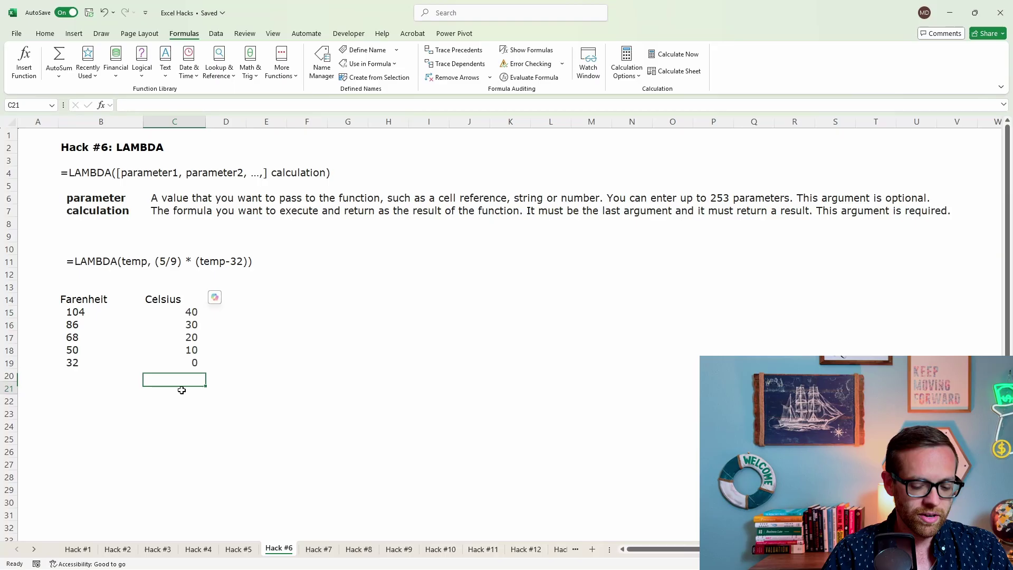
type("=")
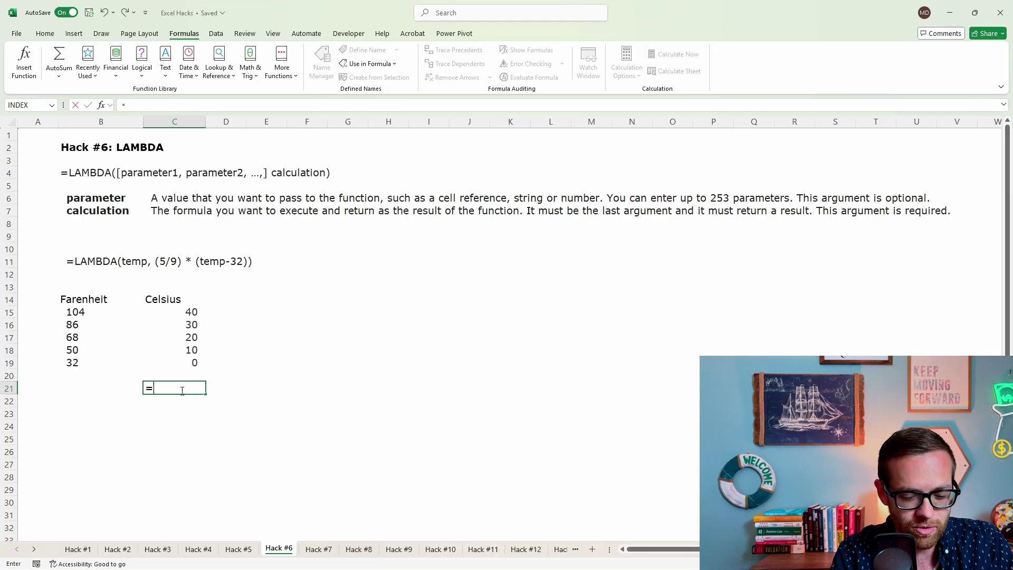
type("To")
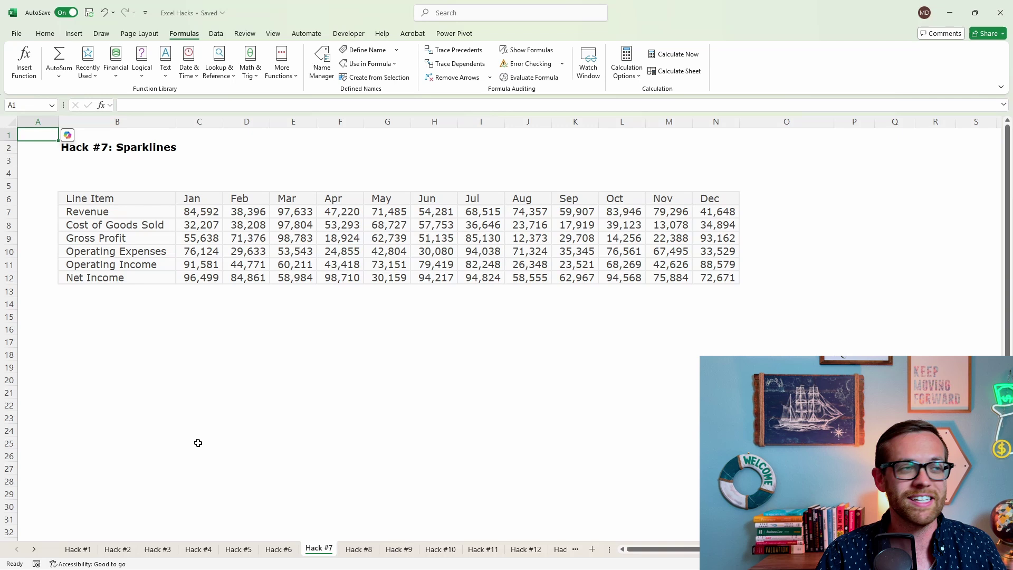
Step: Insert a line sparkline in O7 charting the Revenue values C7:N7
left_click(74, 33)
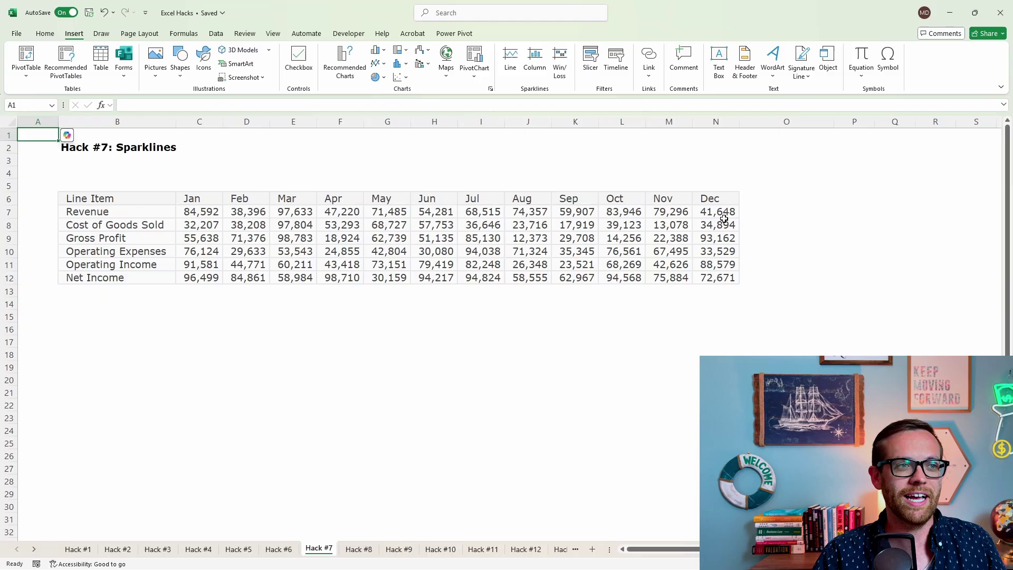
left_click(762, 213)
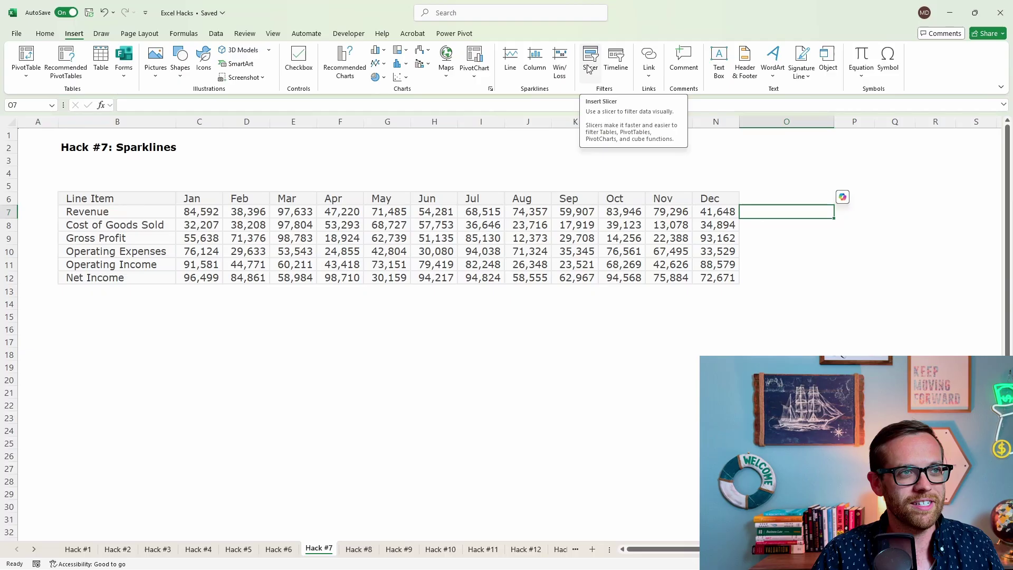
left_click(510, 61)
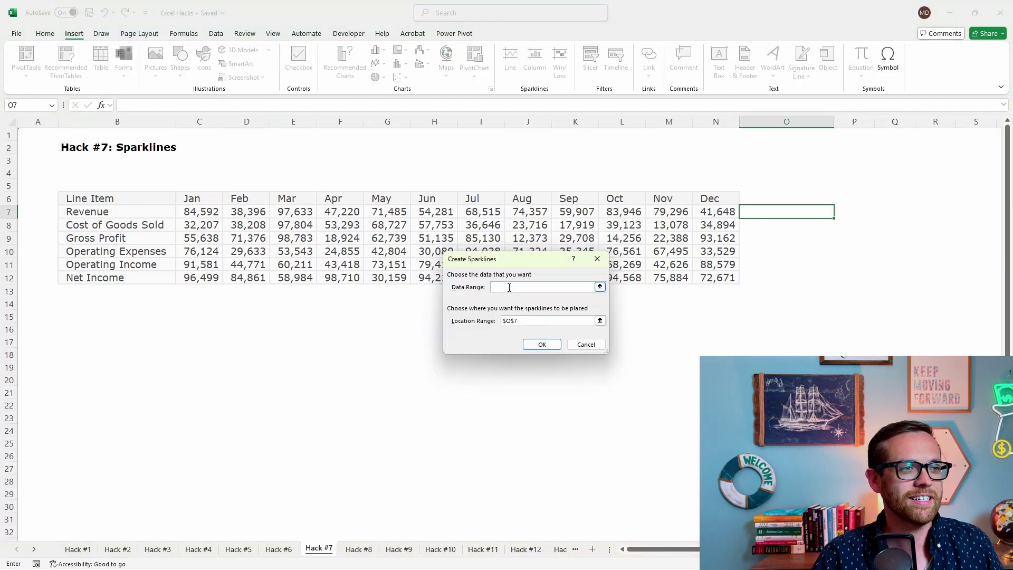
left_click_drag(219, 212, 705, 213)
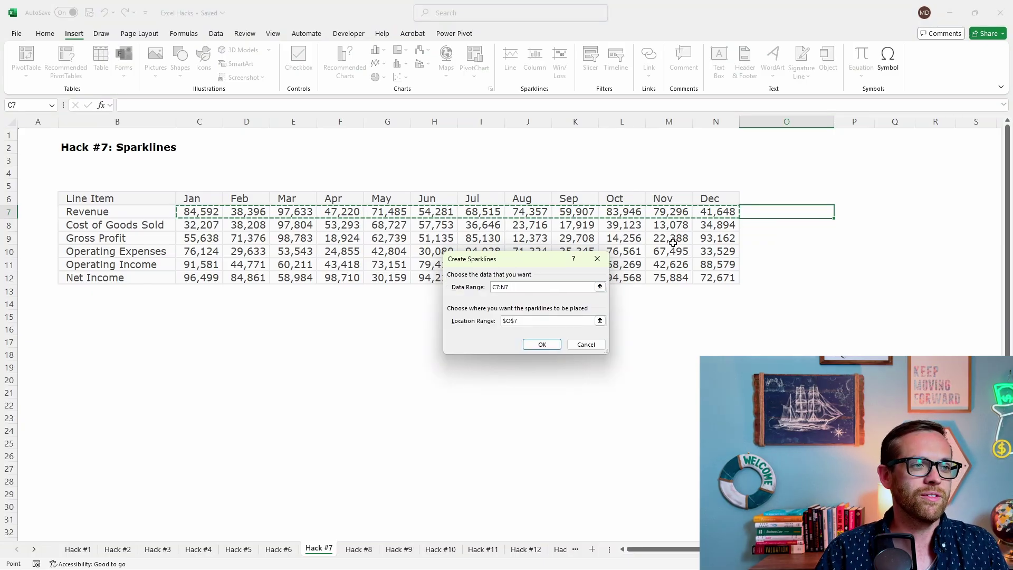
left_click(542, 344)
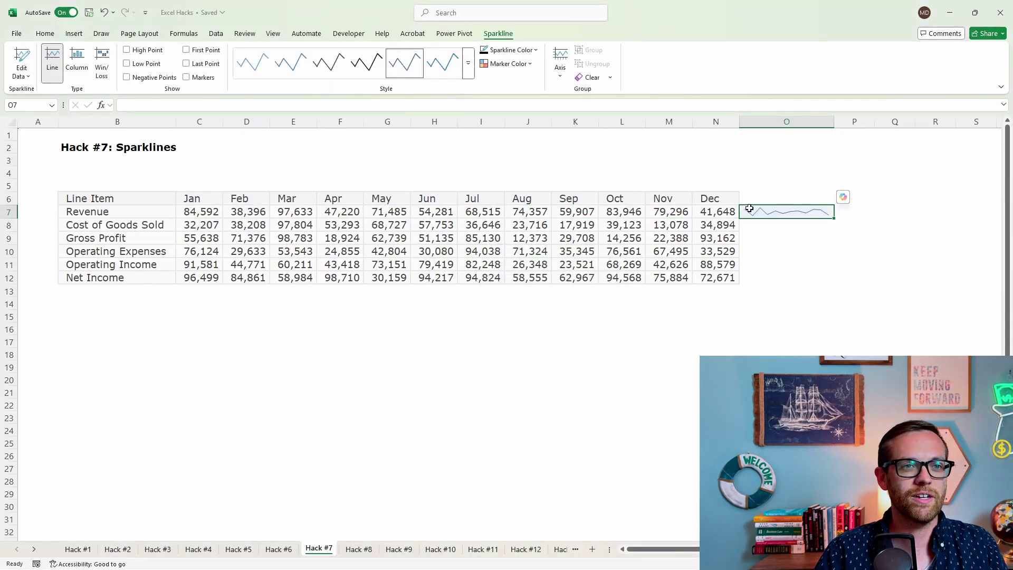
Step: Copy the O7 sparkline into O8:O12 for the other line items and check Net Income
key("ctrl+c")
left_click_drag(775, 227, 784, 283)
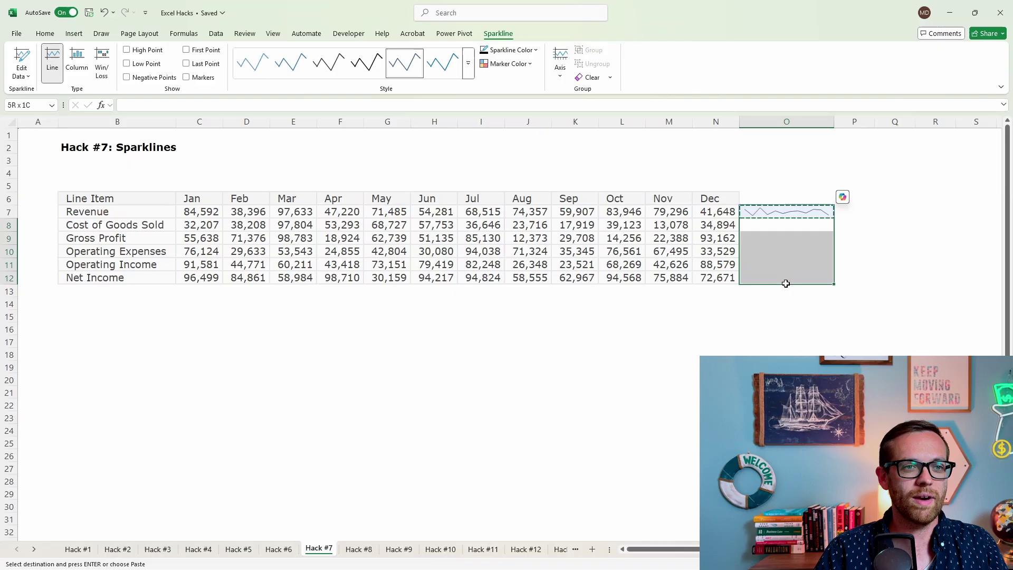
key("ctrl+v")
left_click(777, 318)
key("Escape")
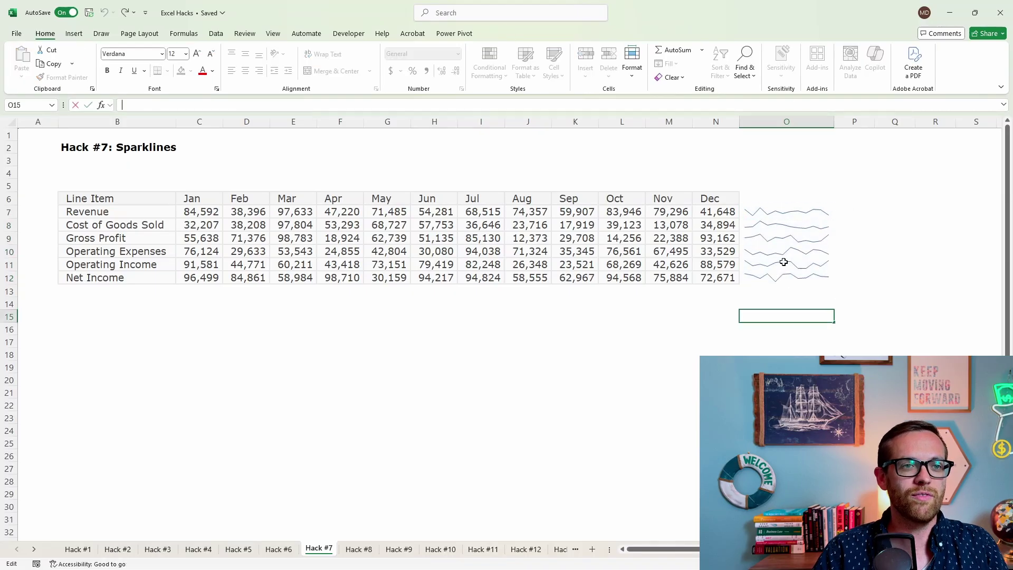
left_click(771, 275)
left_click(9, 278)
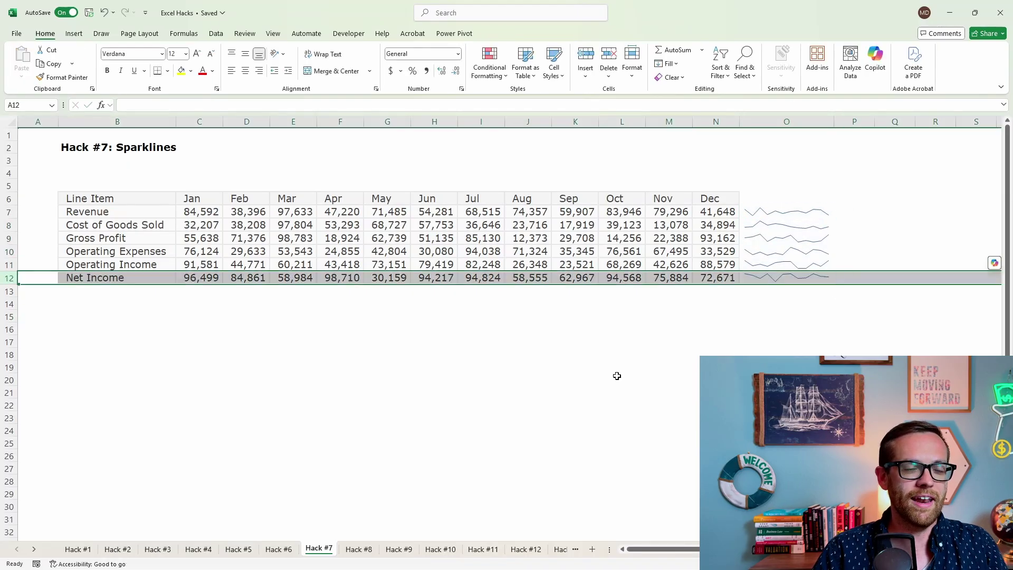
left_click(761, 350)
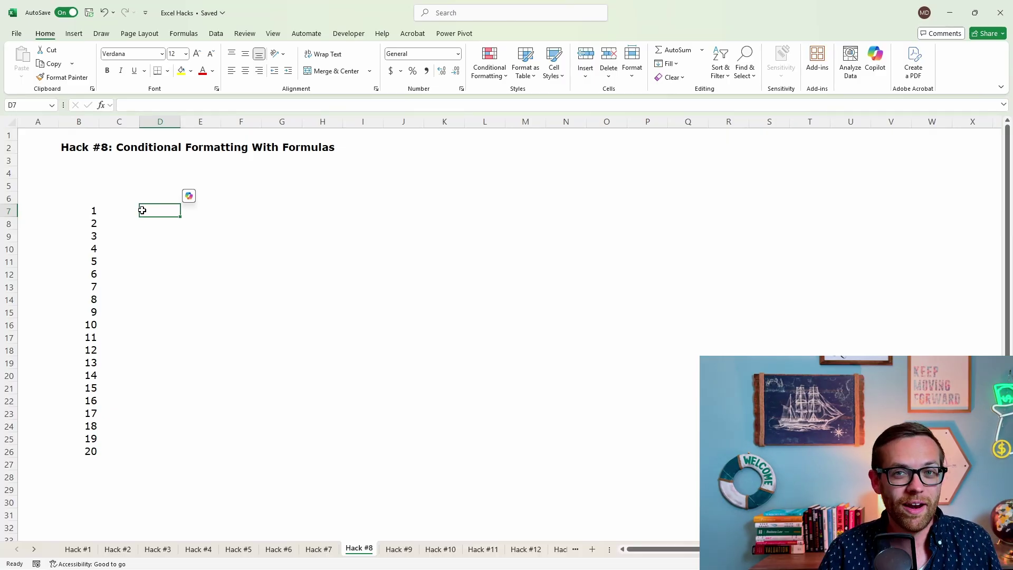
Step: Select the numbers 1–20 in B7:B26 and open the Conditional Formatting menu
left_click(489, 63)
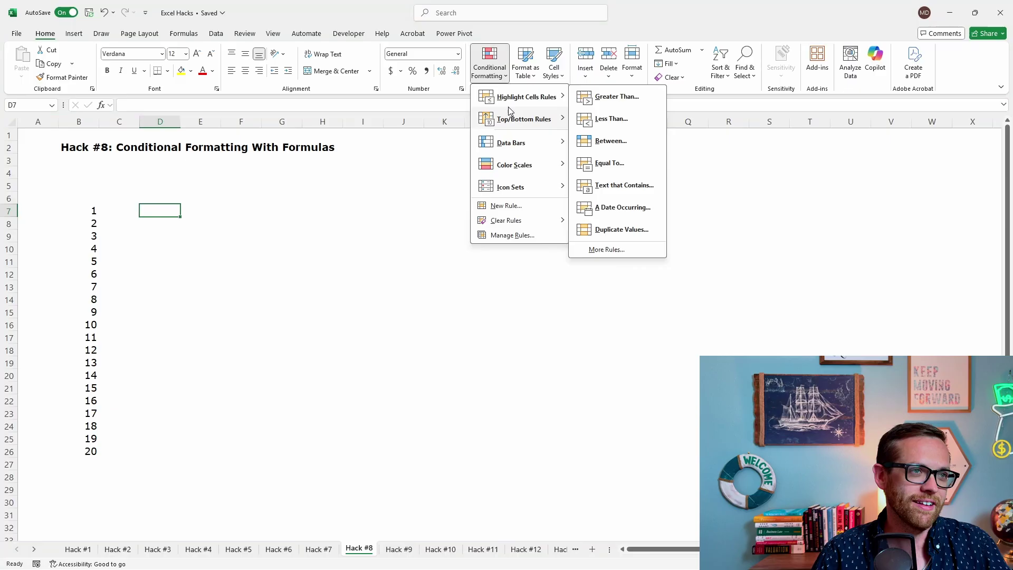
mouse_move(511, 145)
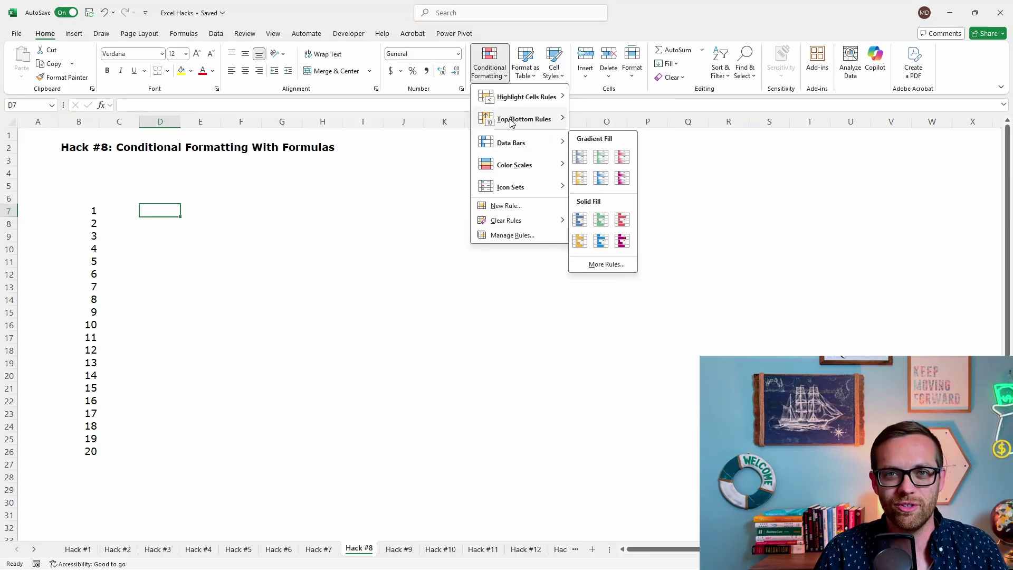
mouse_move(512, 123)
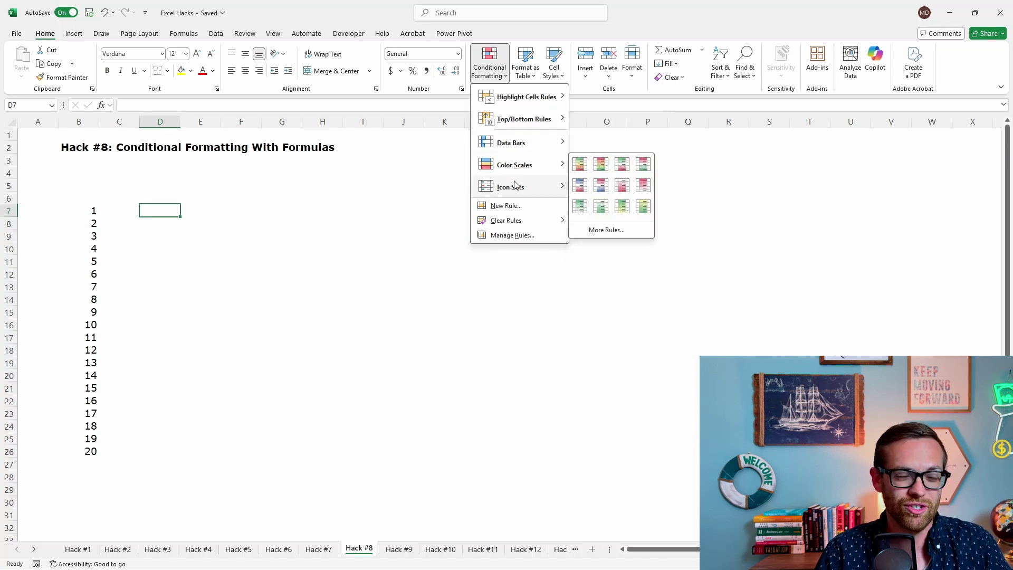
left_click(118, 214)
left_click(87, 211)
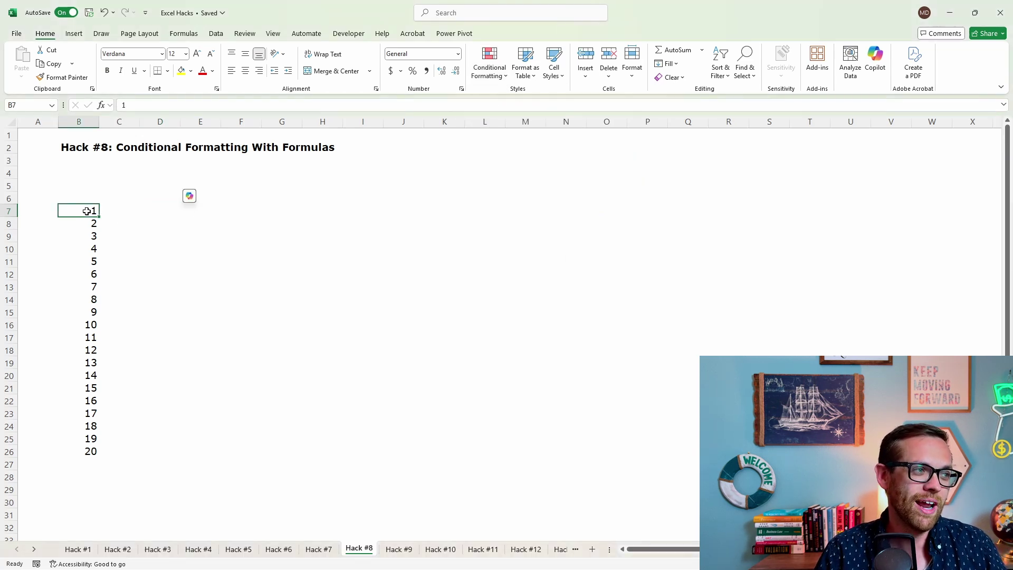
left_click_drag(86, 211, 90, 451)
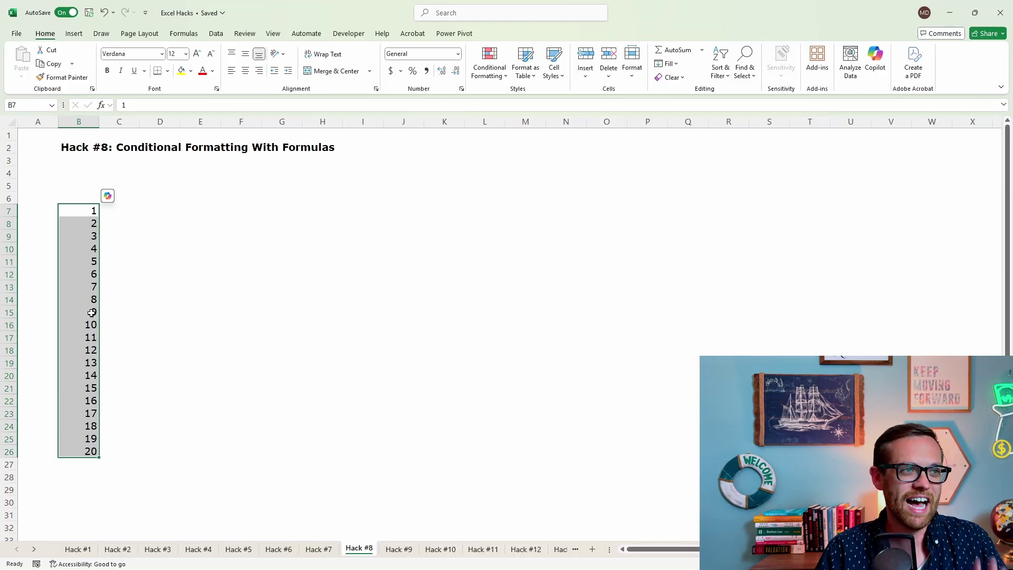
left_click(500, 71)
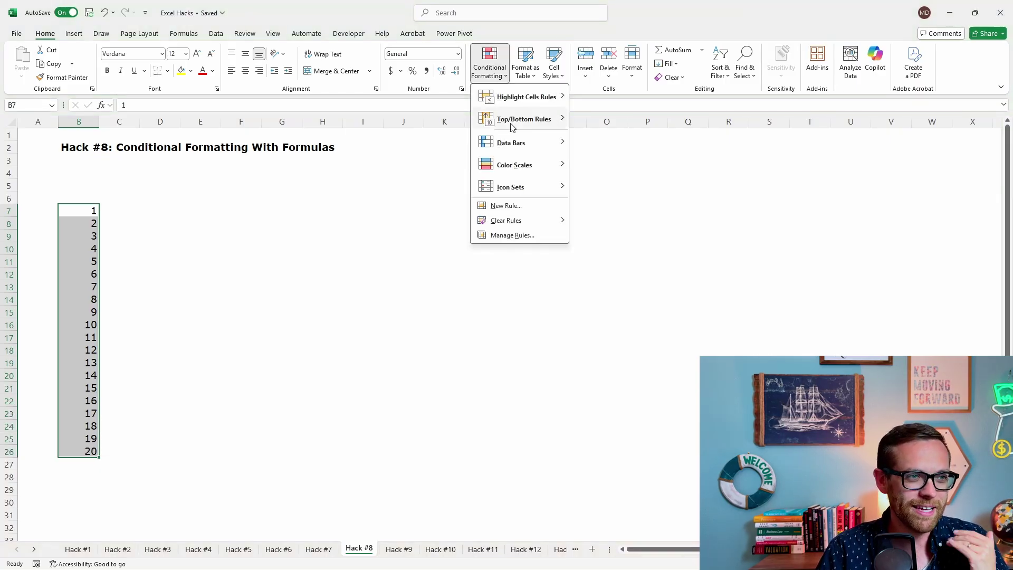
Step: Start a new formula-based rule using =ISODD(B7)
left_click(532, 206)
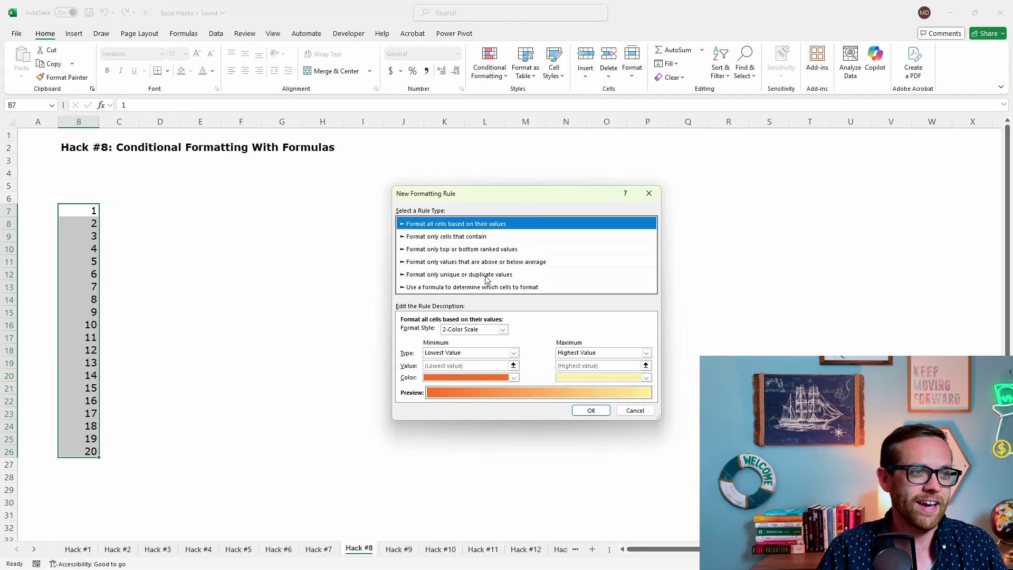
left_click(452, 287)
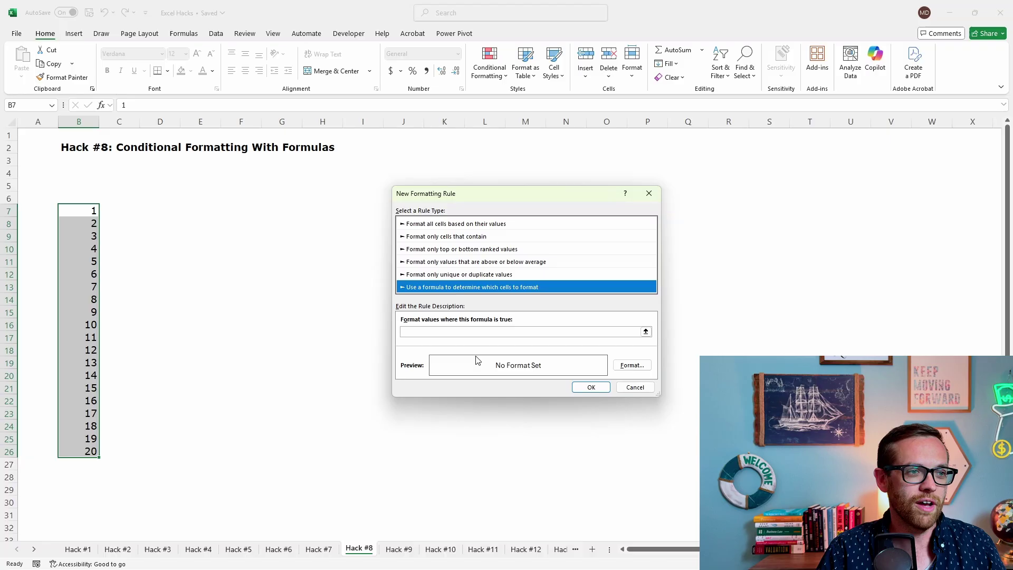
left_click(475, 332)
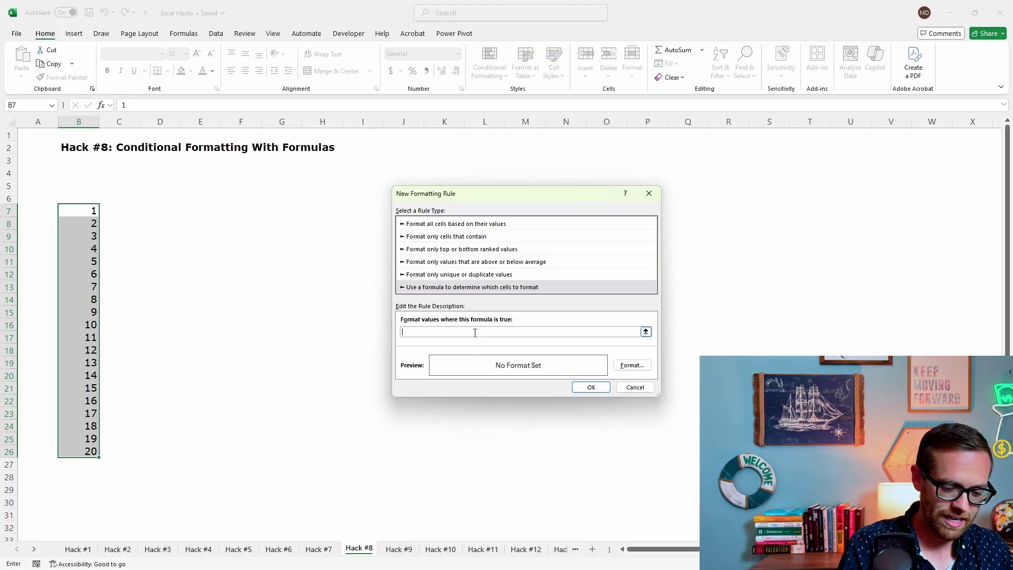
type("=ISODD(B7")
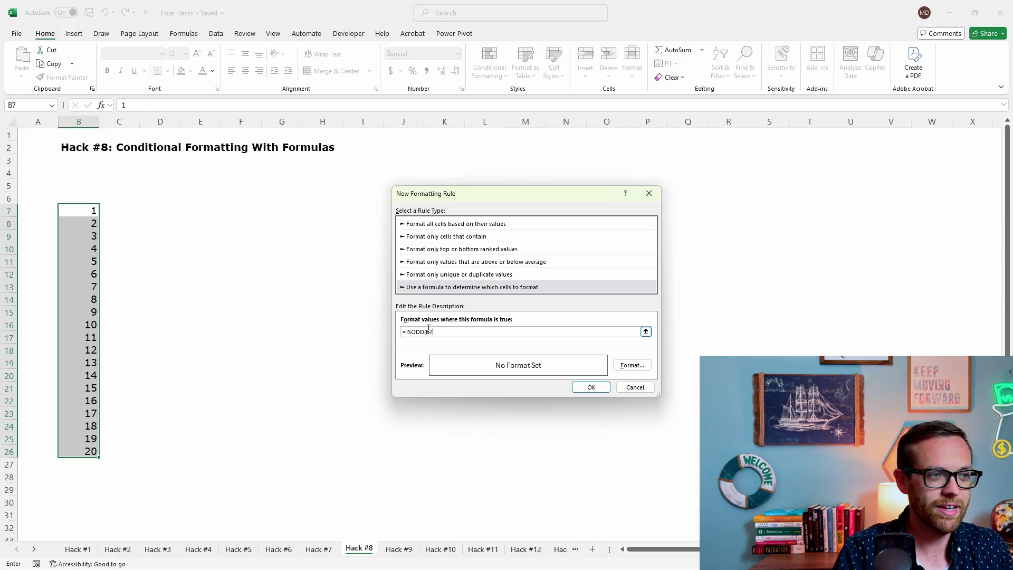
Step: Give matching cells a red fill, apply the rule, and reselect the 1–20 list
left_click(631, 364)
left_click(484, 177)
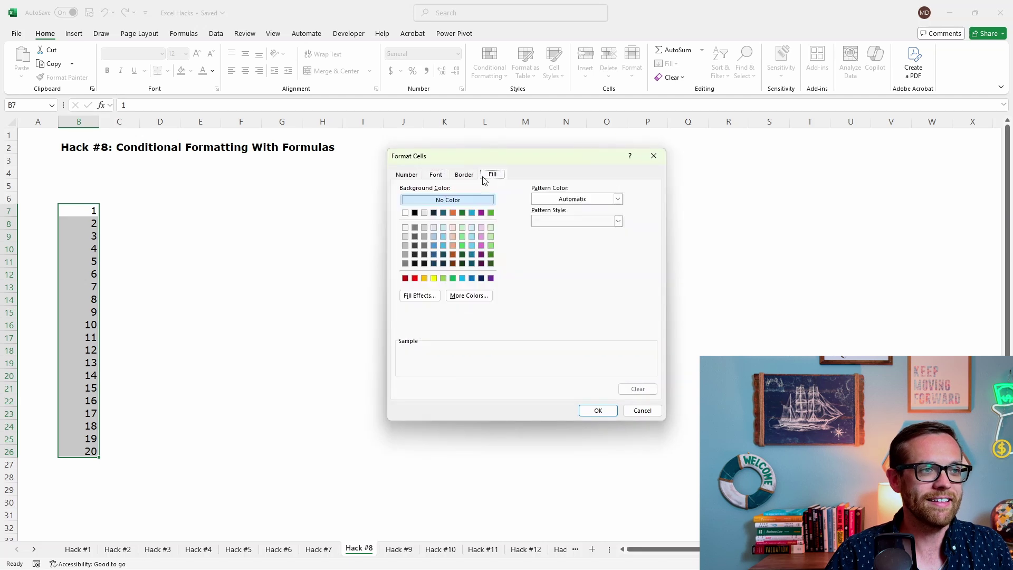
left_click(414, 278)
left_click(596, 410)
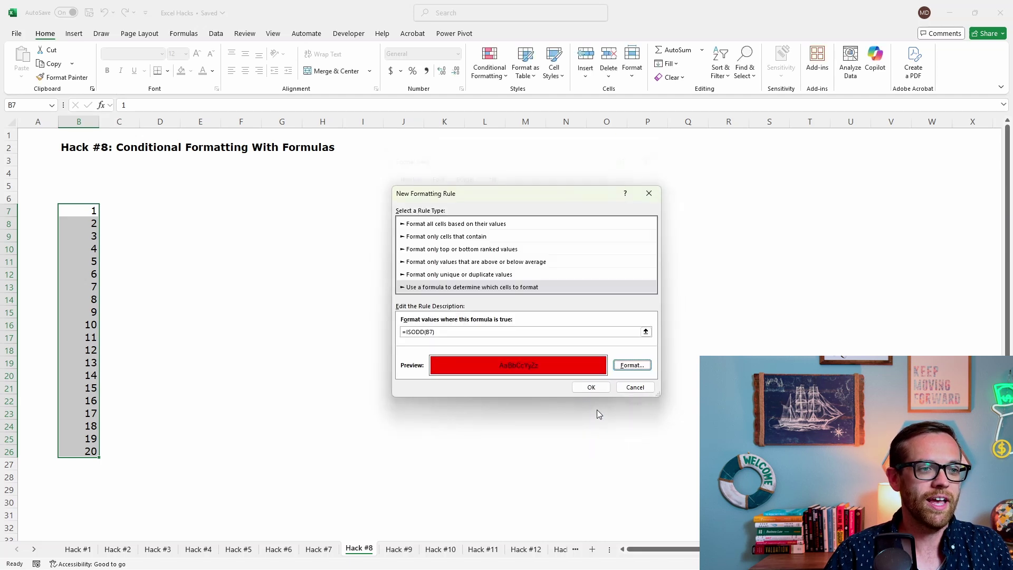
left_click(590, 387)
left_click(229, 285)
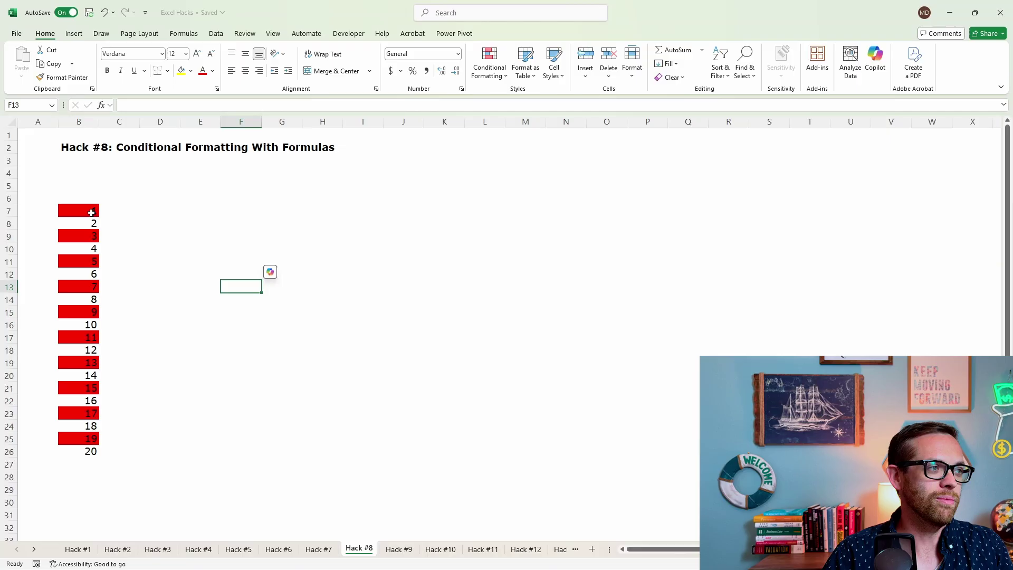
left_click_drag(77, 210, 120, 452)
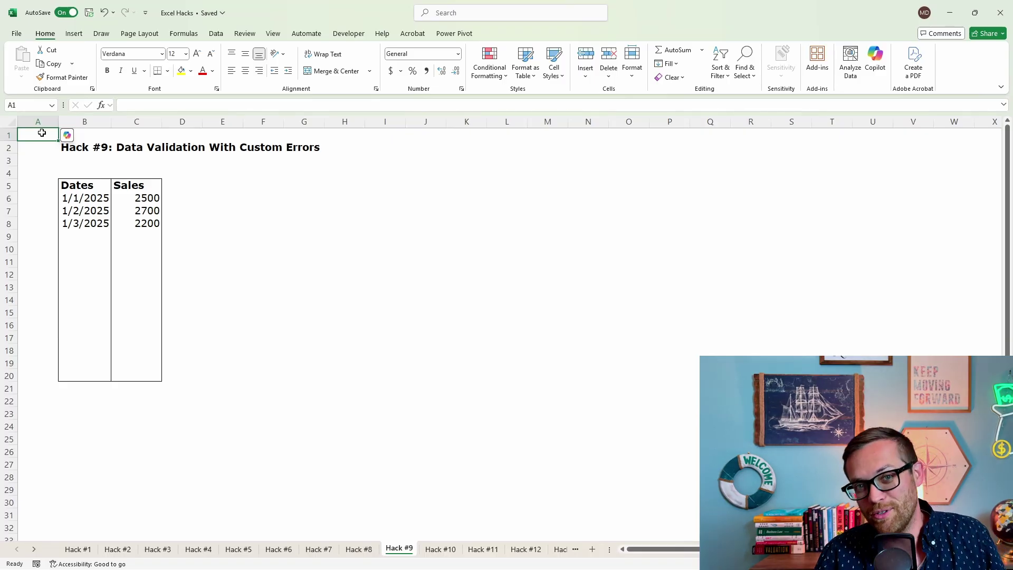
Step: Restrict B6:B20 to dates between 1/1/2025 and 12/31/2025
left_click_drag(62, 186, 134, 373)
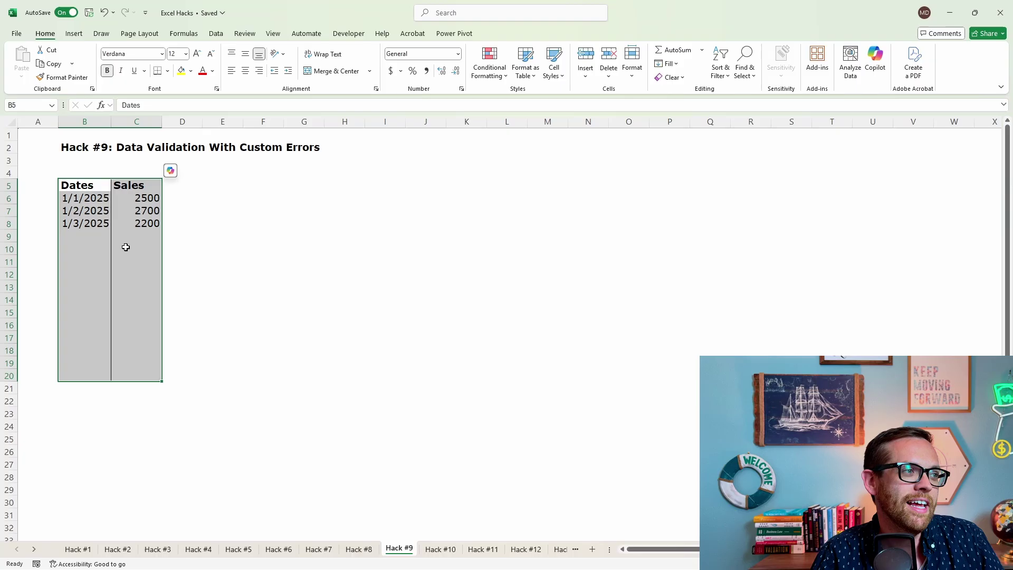
left_click(100, 233)
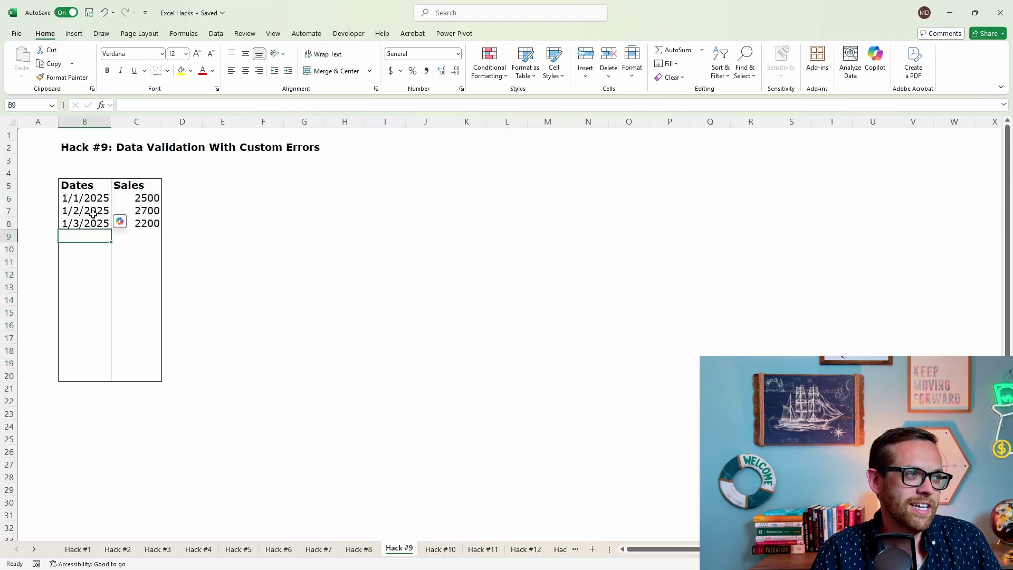
left_click_drag(72, 197, 89, 373)
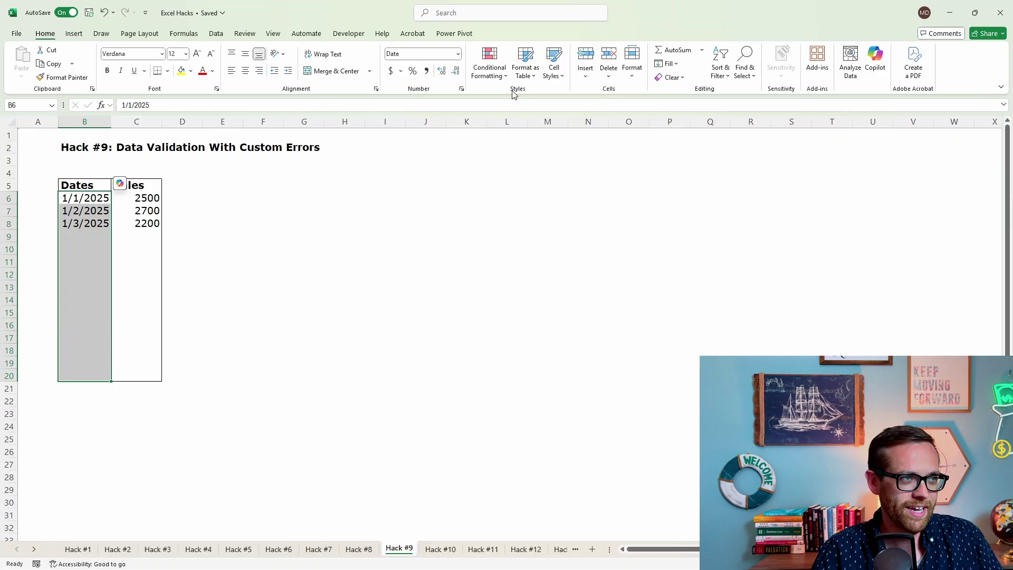
left_click(215, 33)
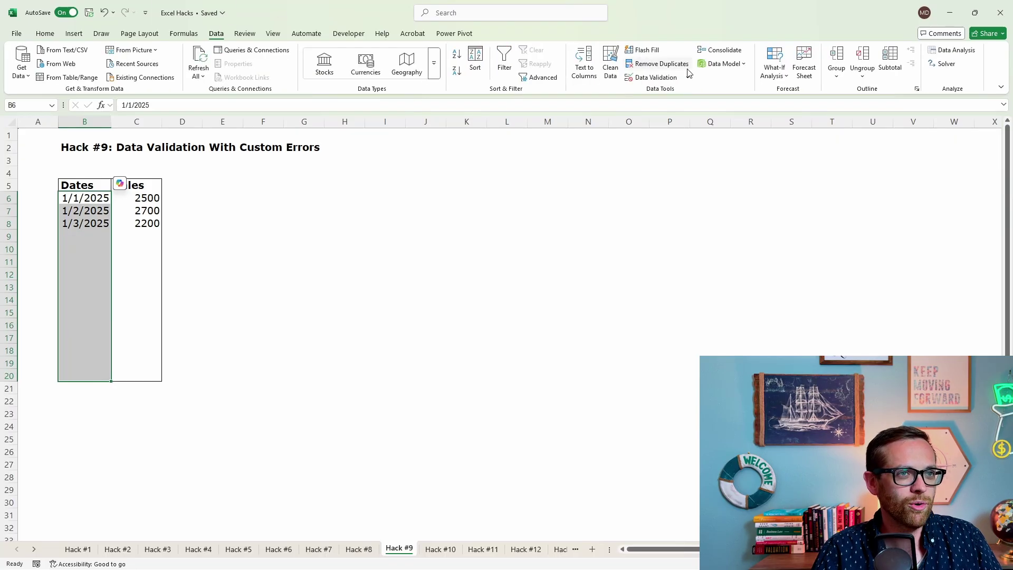
left_click(653, 77)
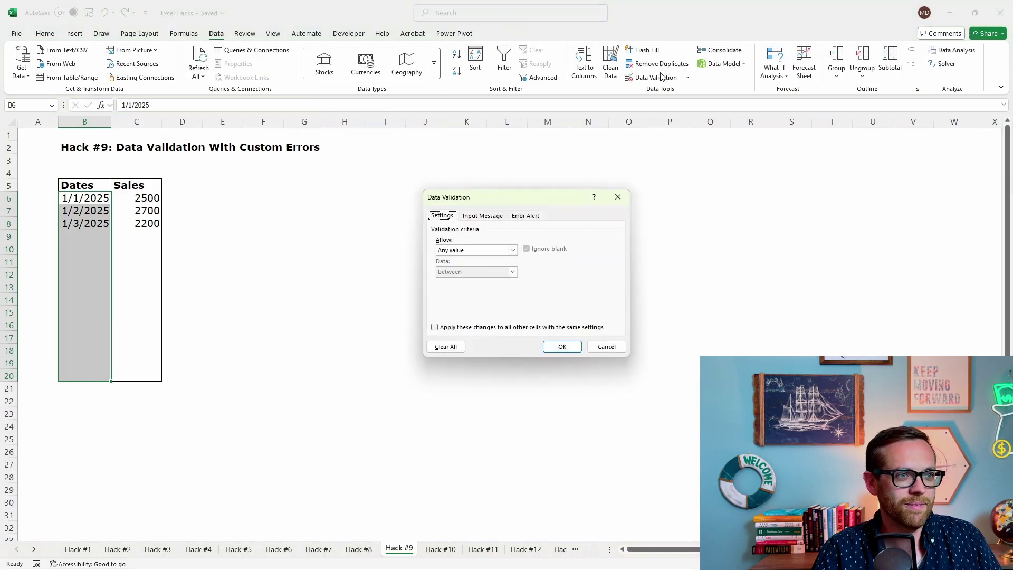
left_click(485, 250)
left_click(479, 287)
left_click(478, 293)
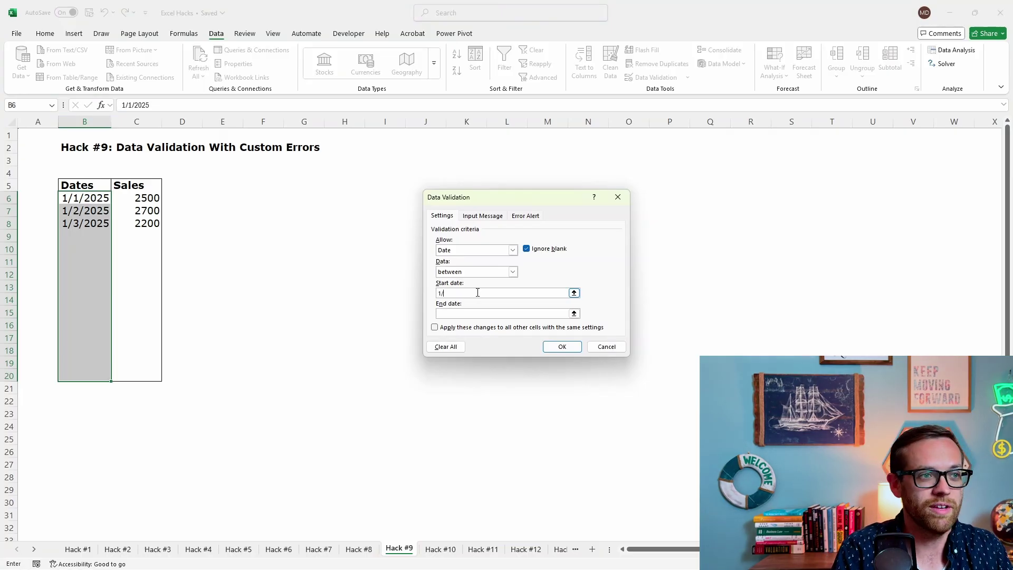
type("1/1/202")
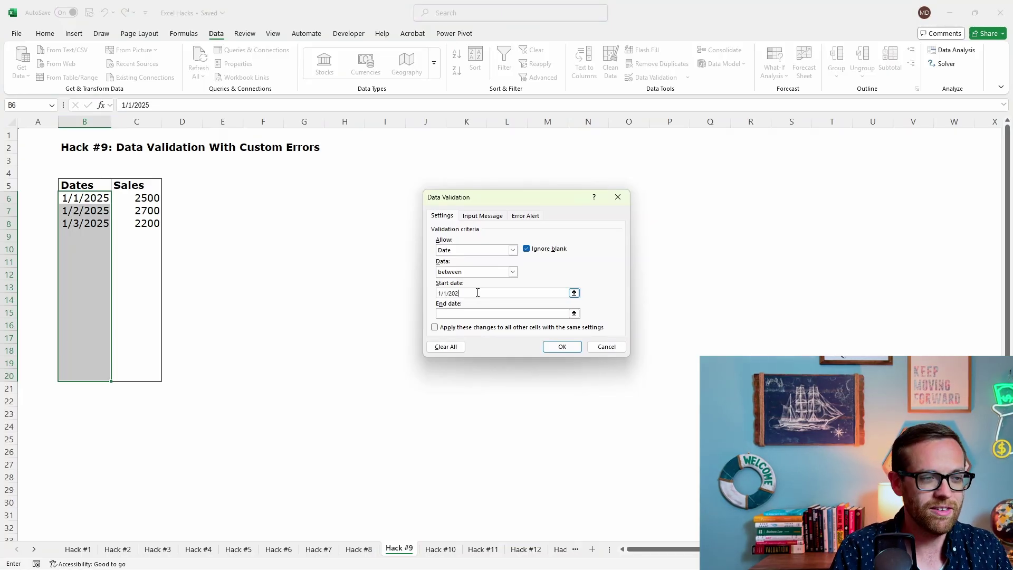
type("5")
left_click(465, 312)
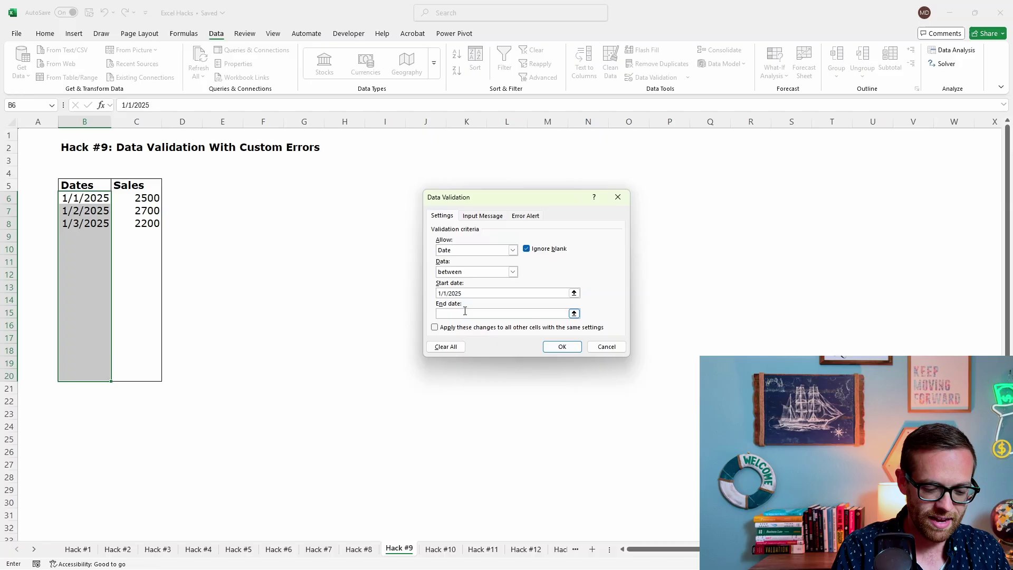
type("12/31/")
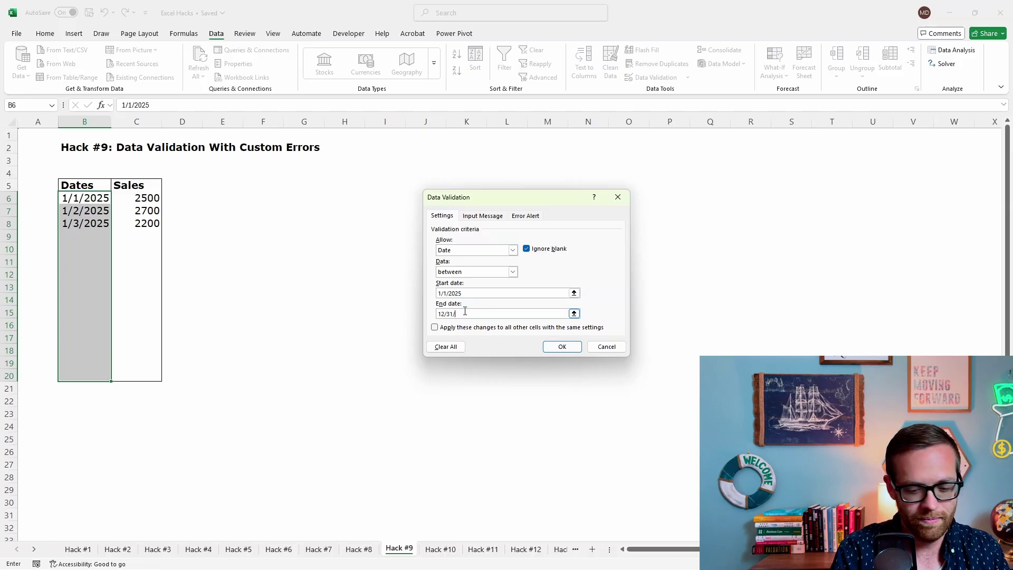
type("2025")
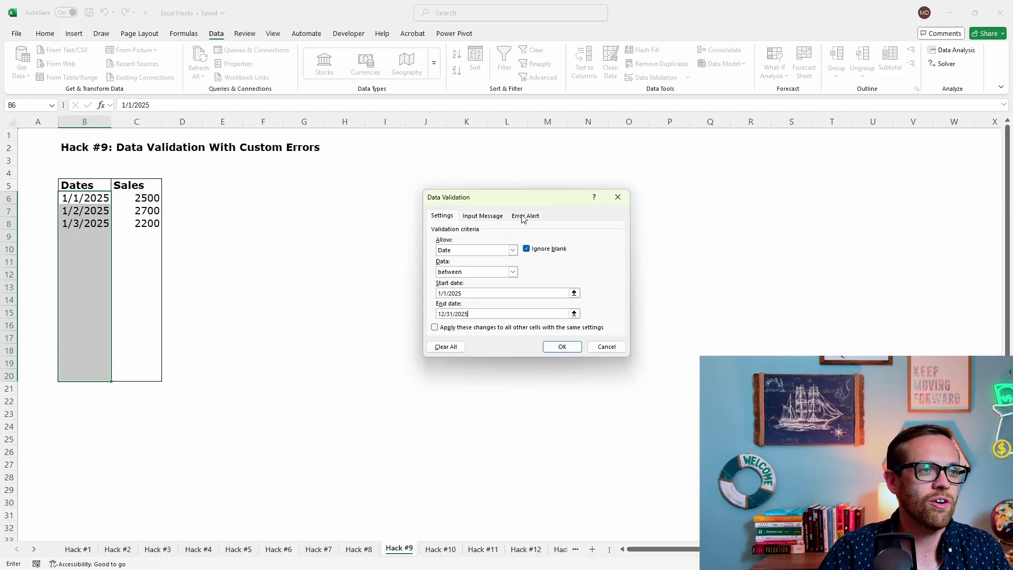
Step: Set a Stop error alert titled NOPE! with its message and apply the validation
left_click(525, 217)
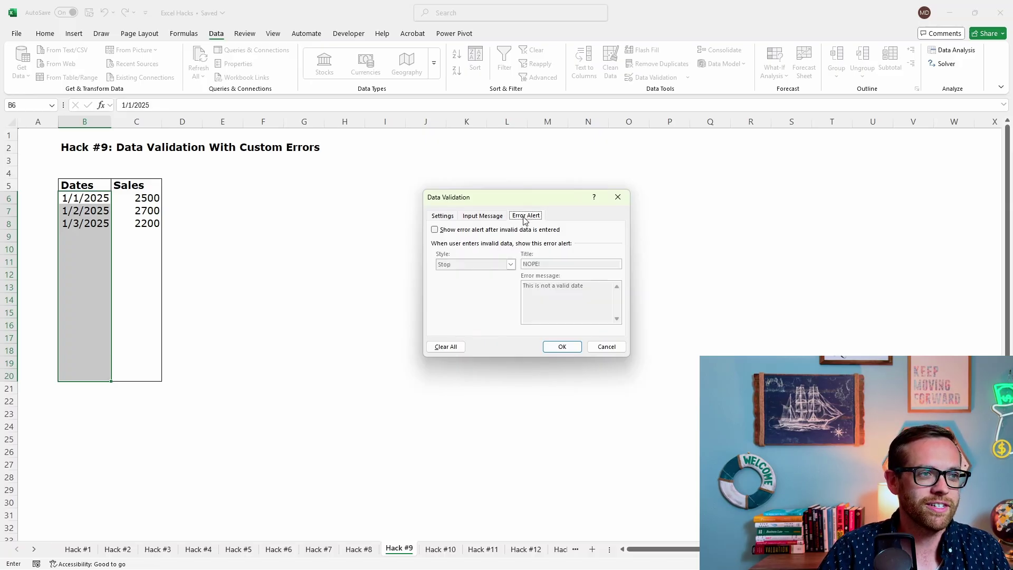
left_click(460, 232)
left_click(464, 265)
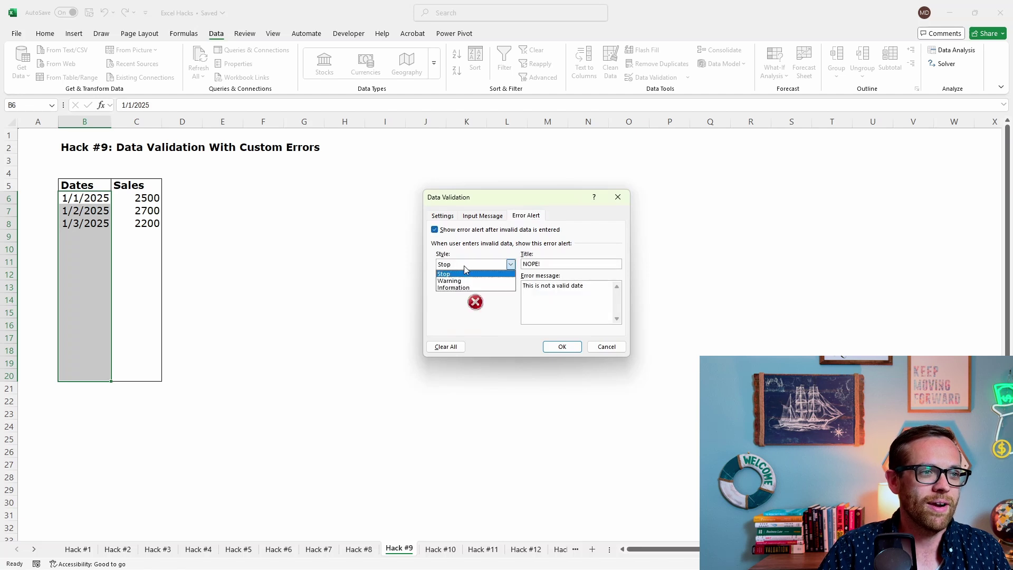
left_click(466, 271)
double_click(551, 263)
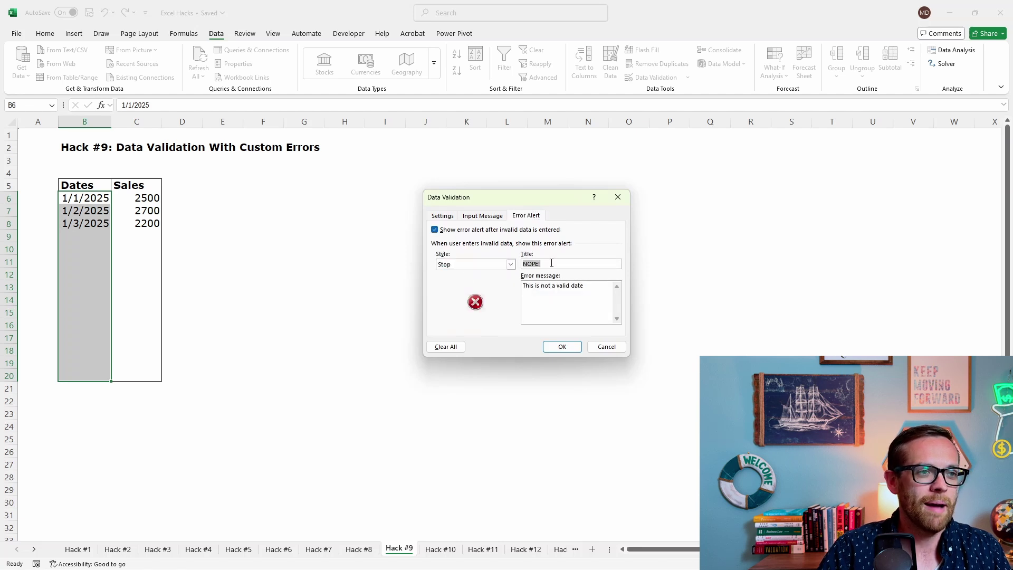
left_click(552, 264)
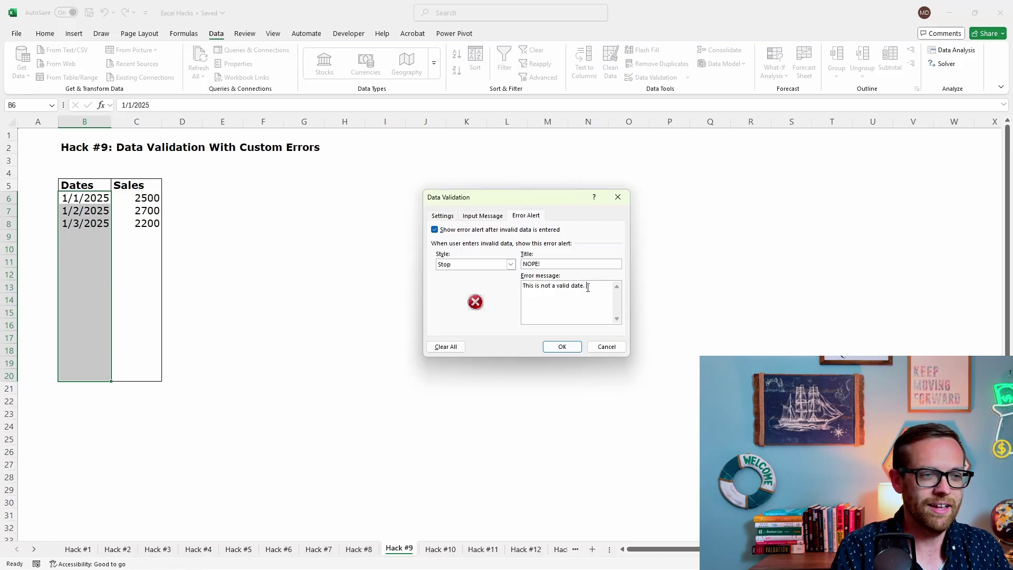
type("gain")
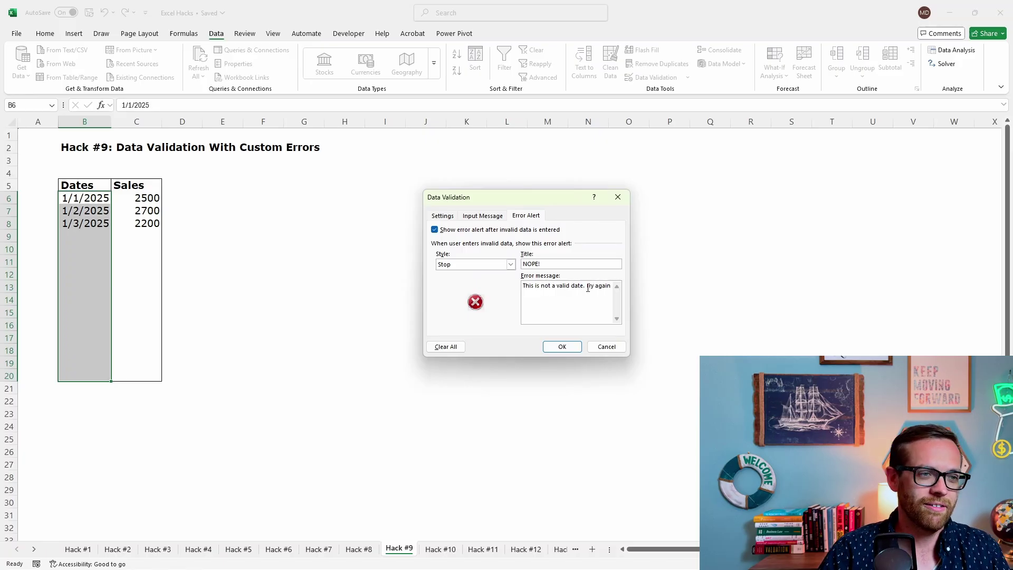
left_click(576, 347)
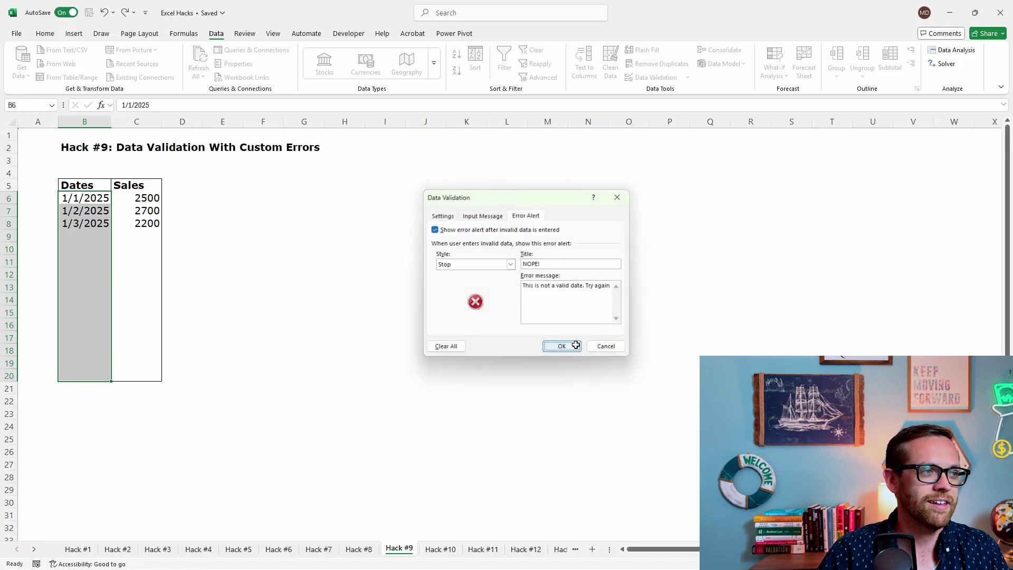
Step: Enter 2/4/2023 in B9 to test the rule and trigger the NOPE! alert
left_click(90, 234)
type("2")
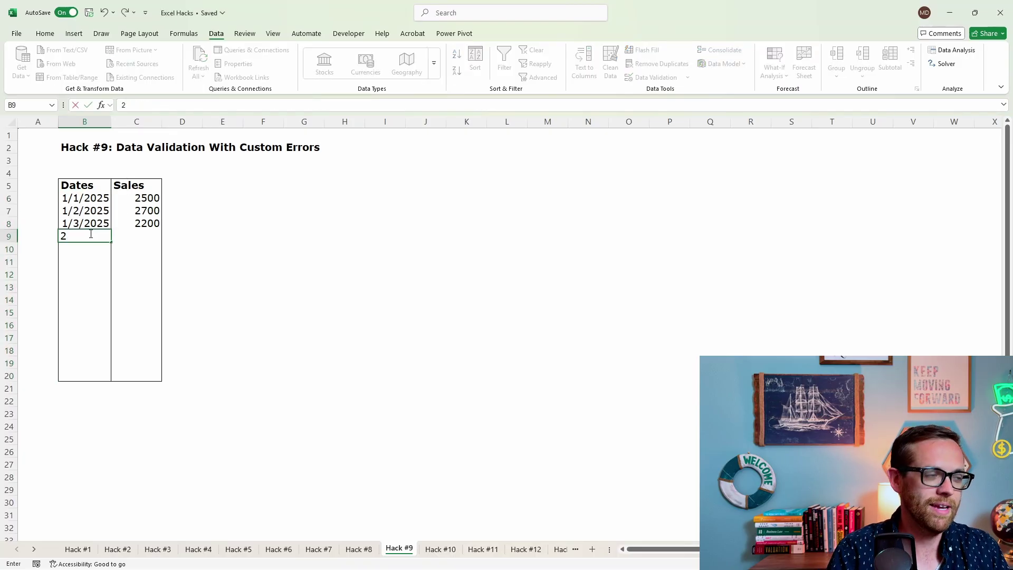
type("/4/")
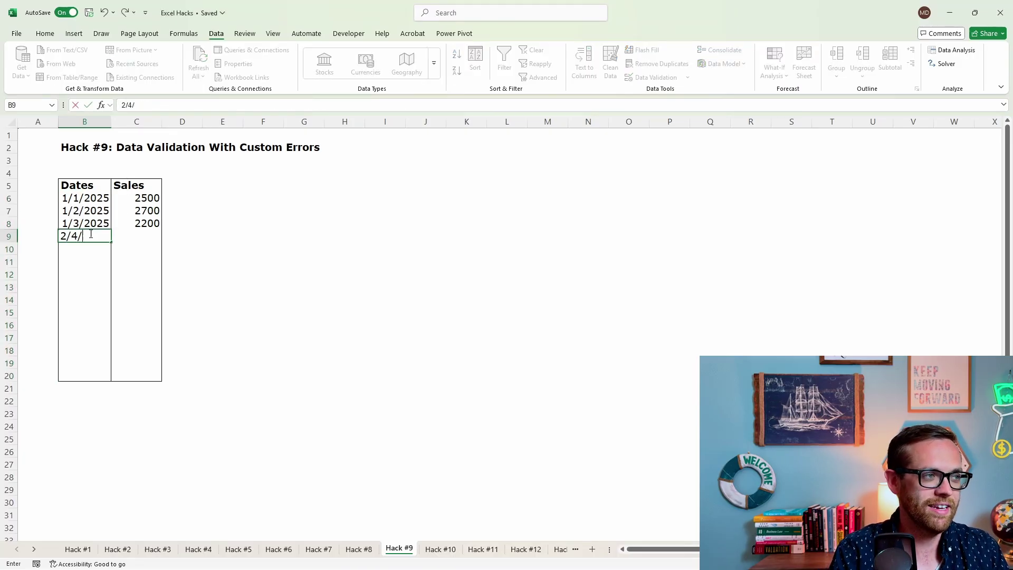
type("2023")
key("Return")
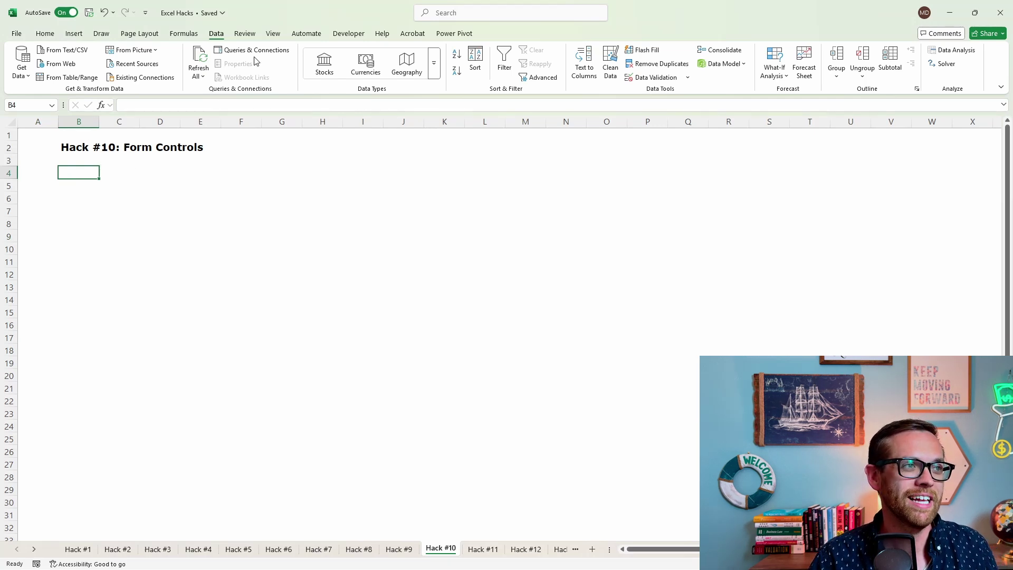
Step: Pick the Button form control from the Developer tab and draw it over B4:C4
left_click(340, 35)
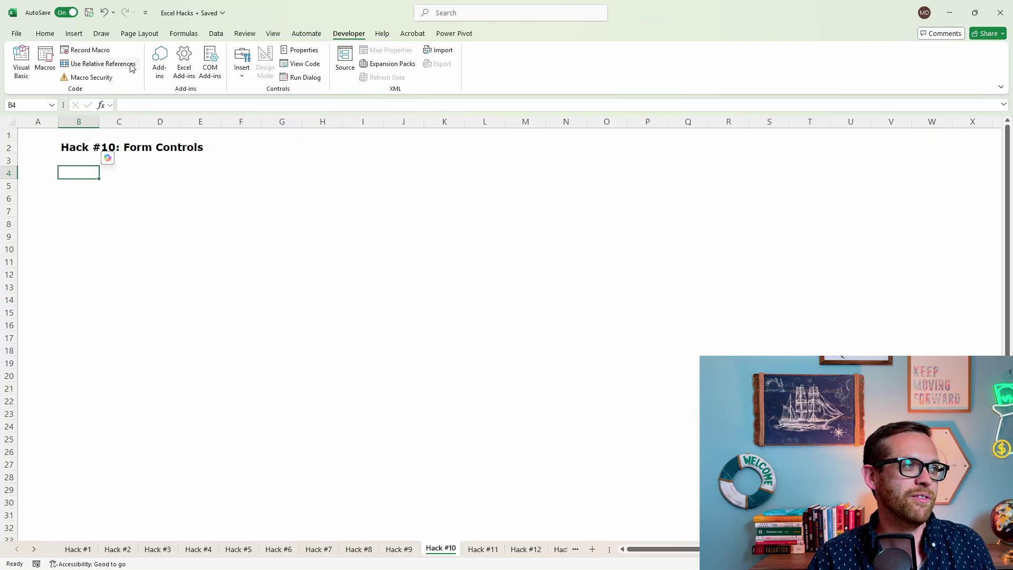
left_click(243, 79)
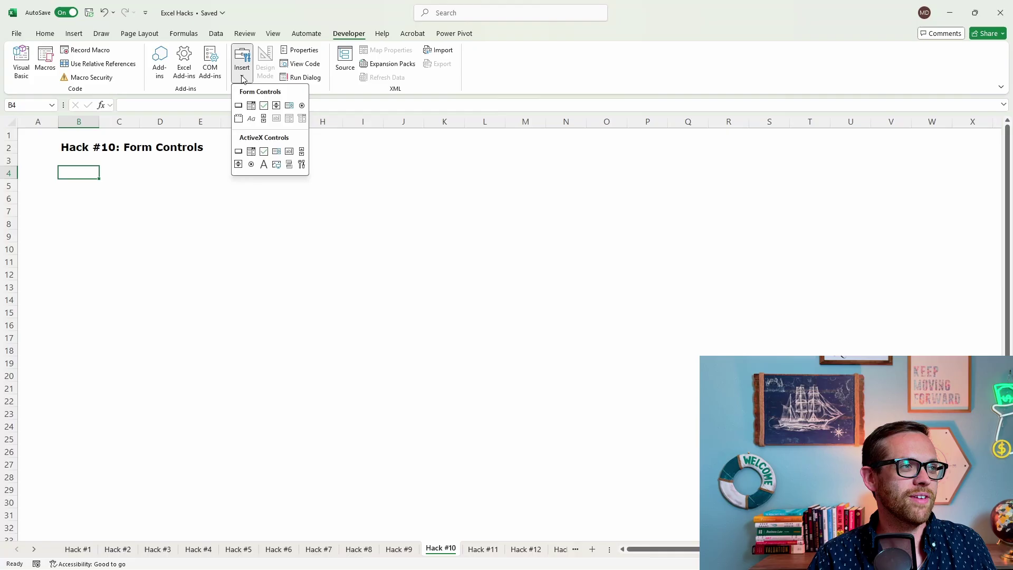
left_click(241, 108)
left_click_drag(61, 167, 182, 206)
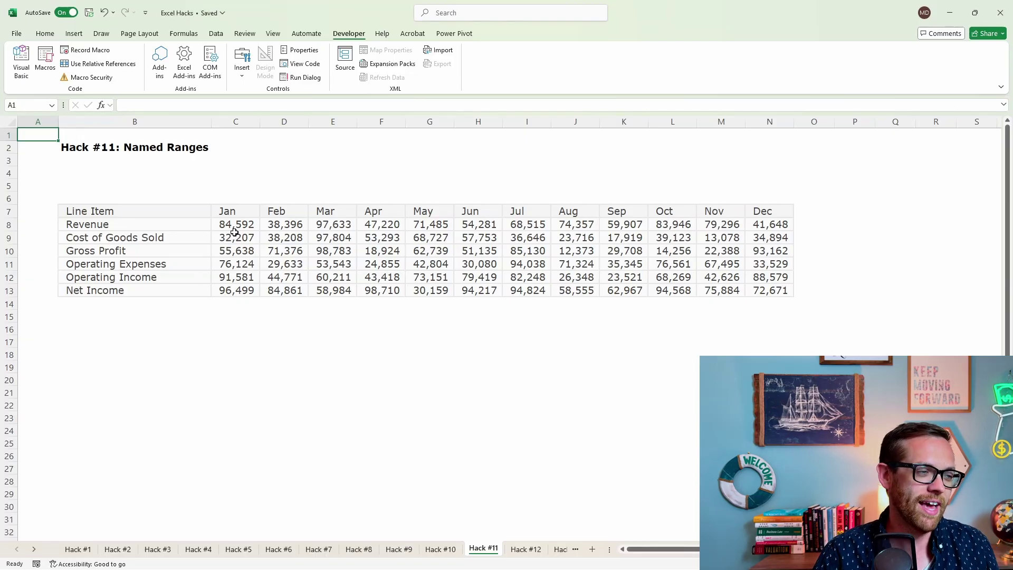
Step: Select C8:N8 and define the name Revenue with the comment 'This is revenue by month'
left_click_drag(237, 225, 802, 209)
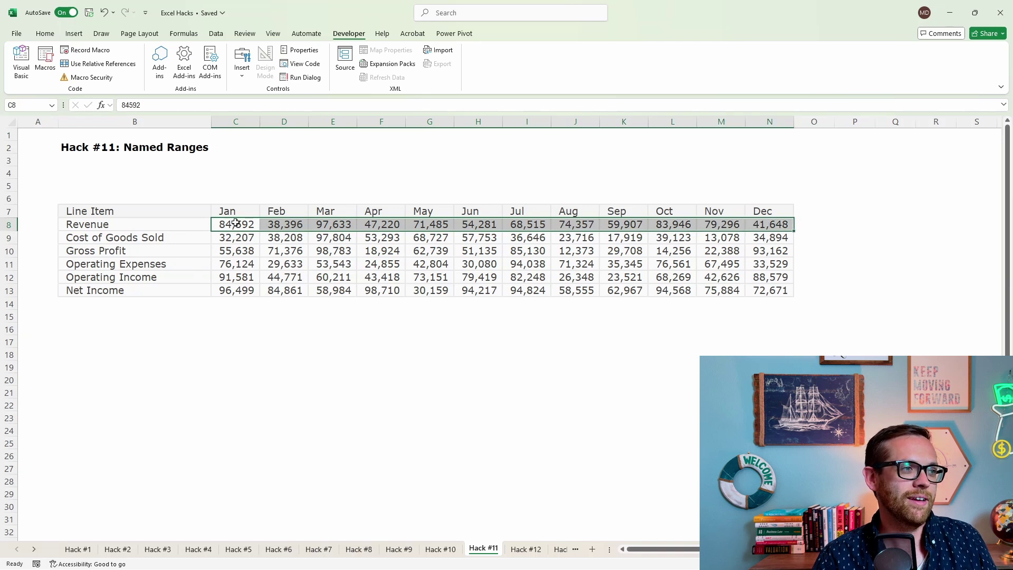
left_click_drag(236, 223, 771, 225)
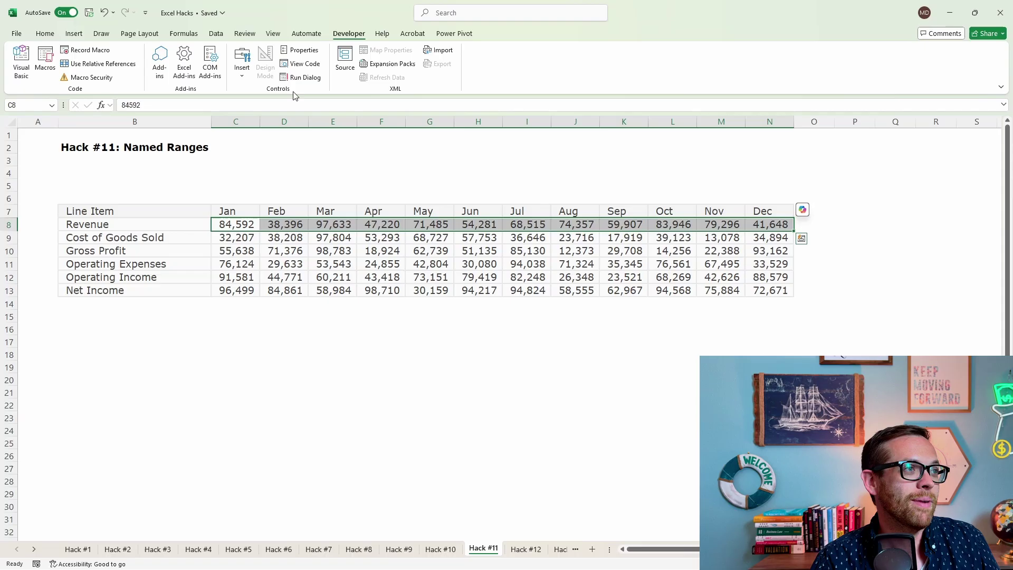
left_click(184, 34)
left_click(322, 62)
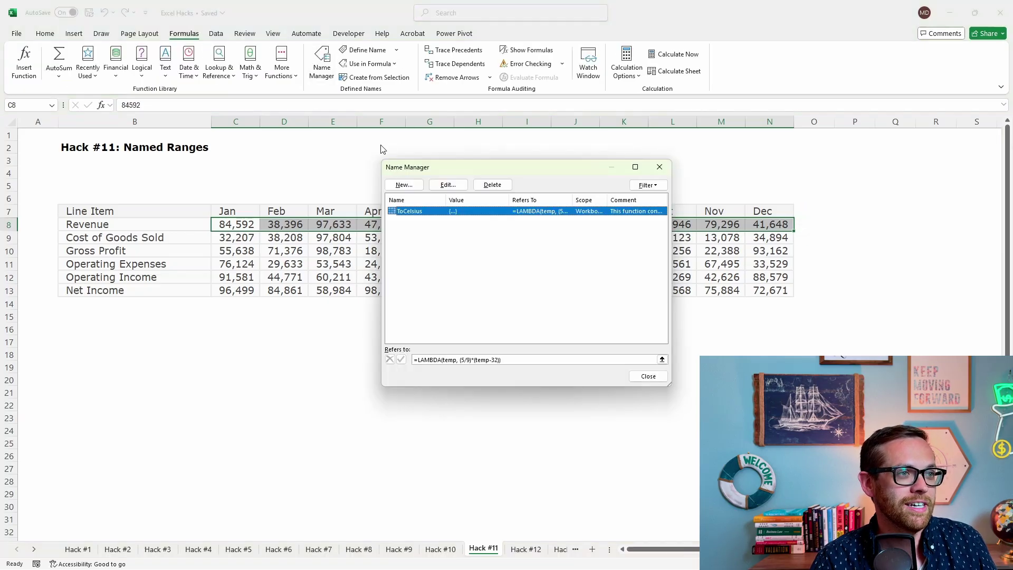
left_click(403, 184)
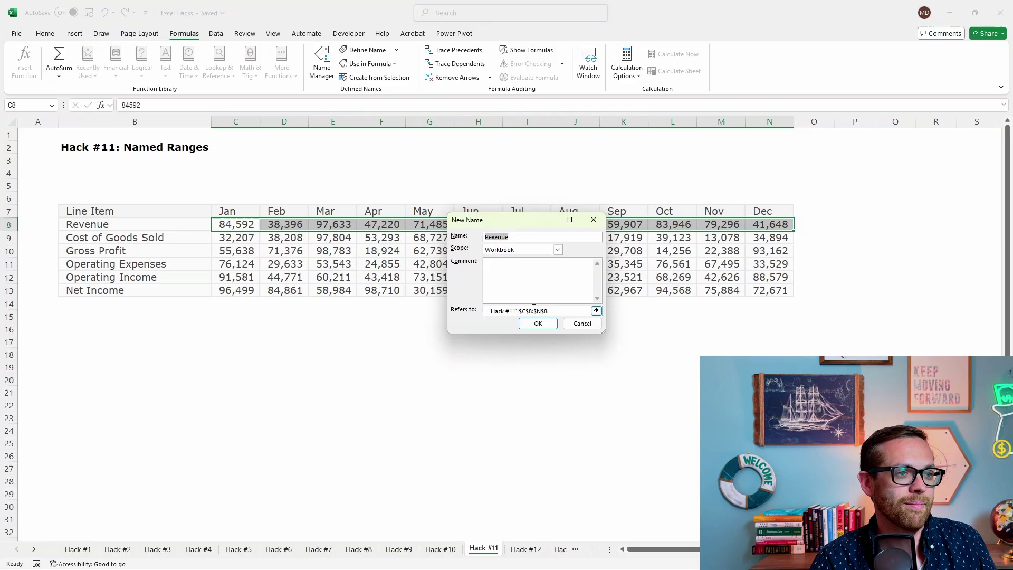
left_click(517, 237)
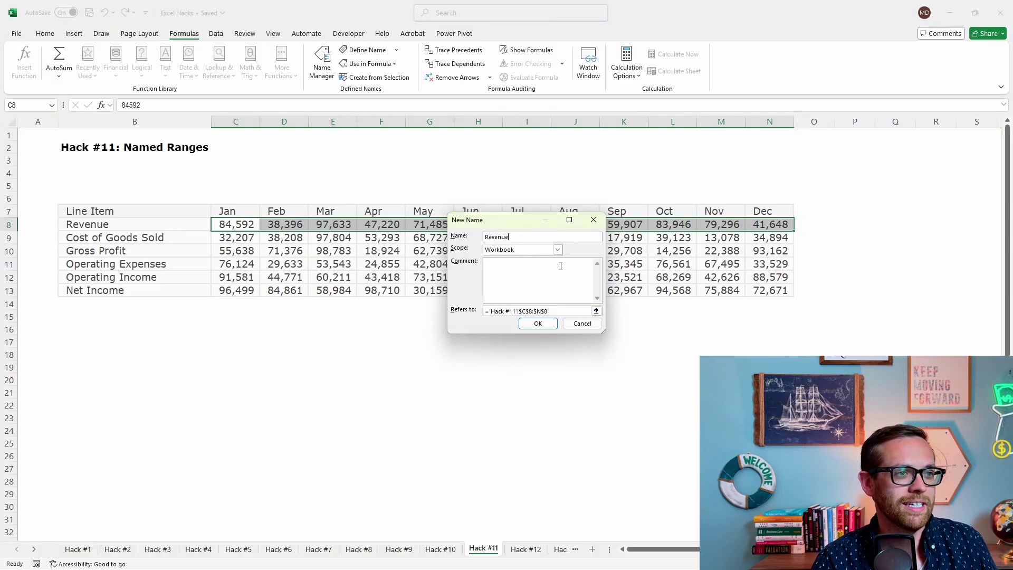
left_click(555, 275)
type("This is revenue b")
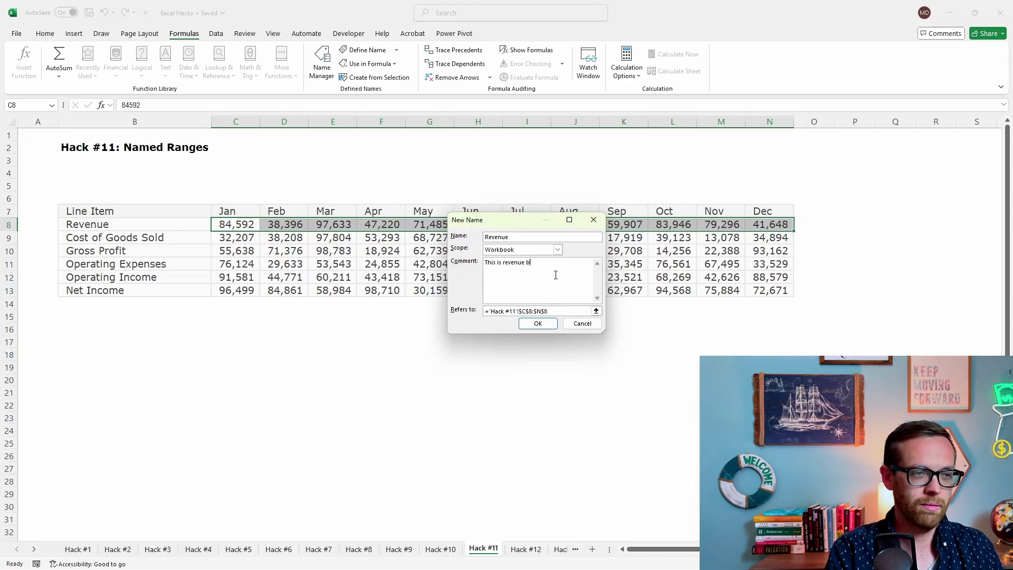
type("y month")
key("Return")
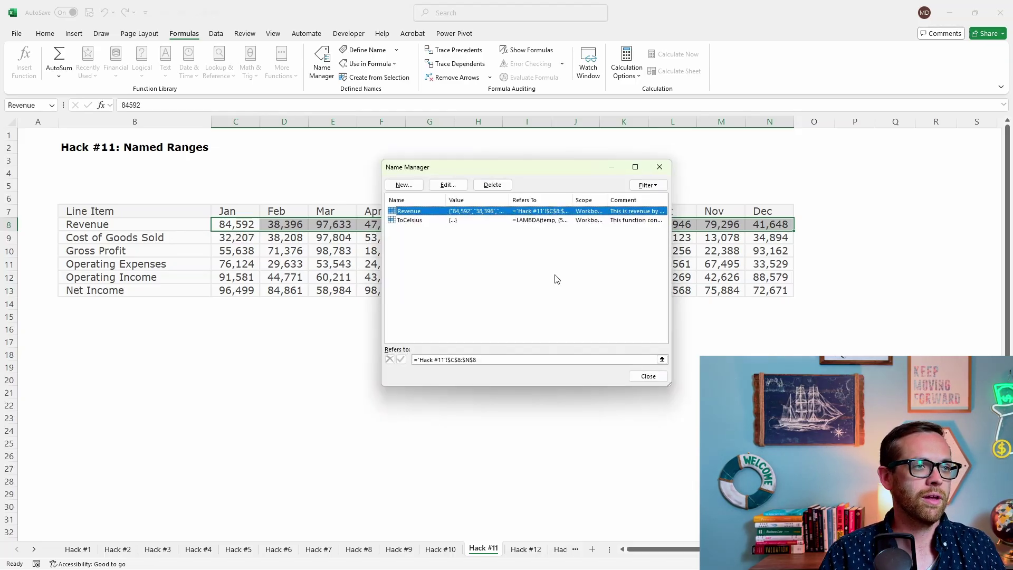
Step: Enter =SUM(Revenue) in B18 to total 801276, then select the Jan–Apr Revenue figures
left_click(650, 376)
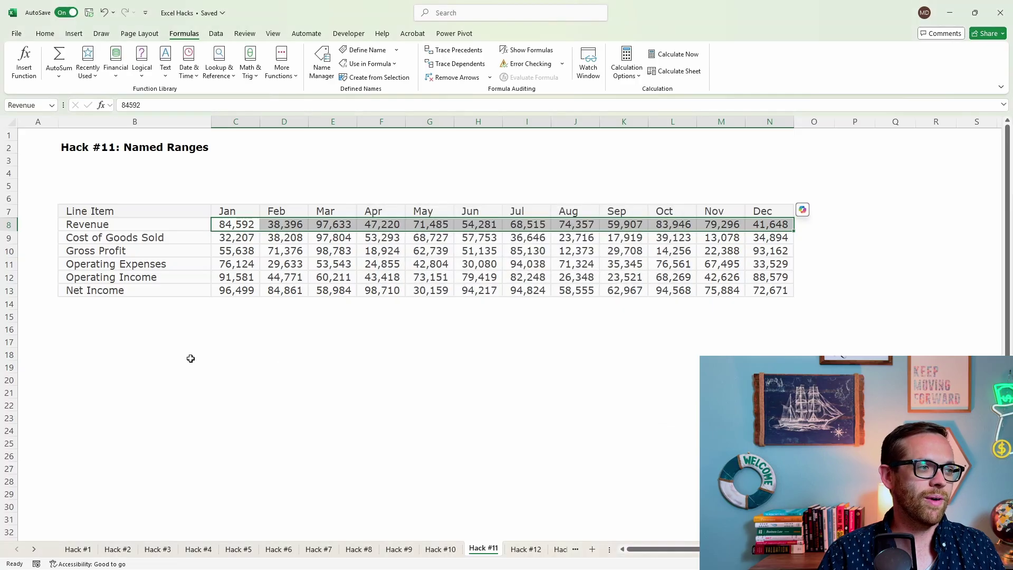
left_click(162, 354)
type("=SU")
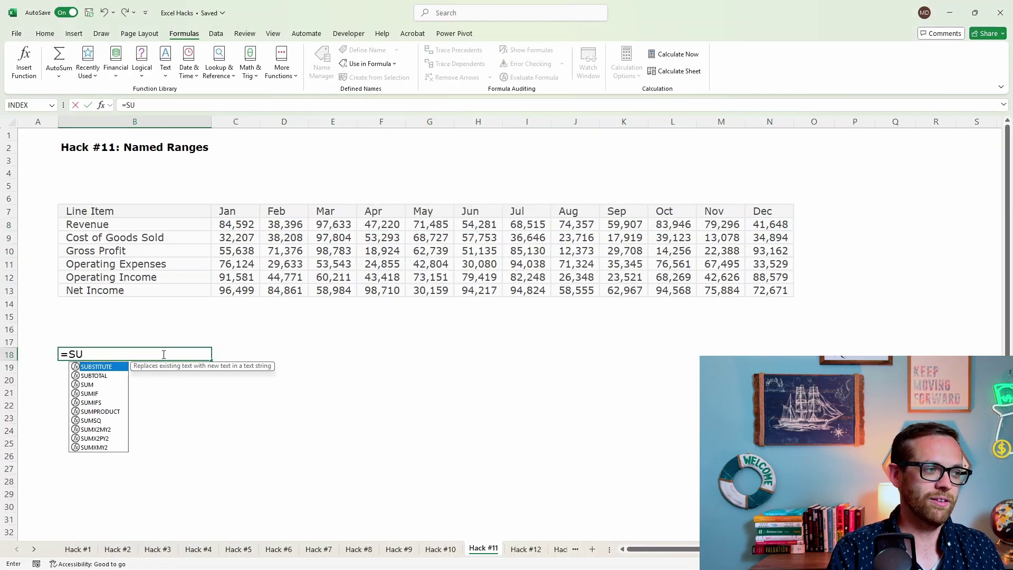
type("M(Rev")
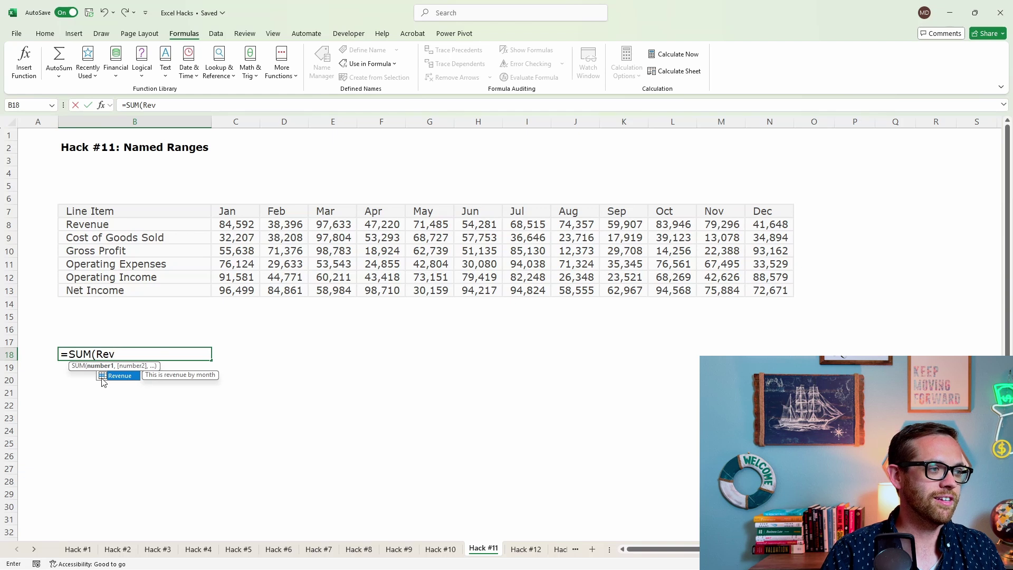
double_click(118, 375)
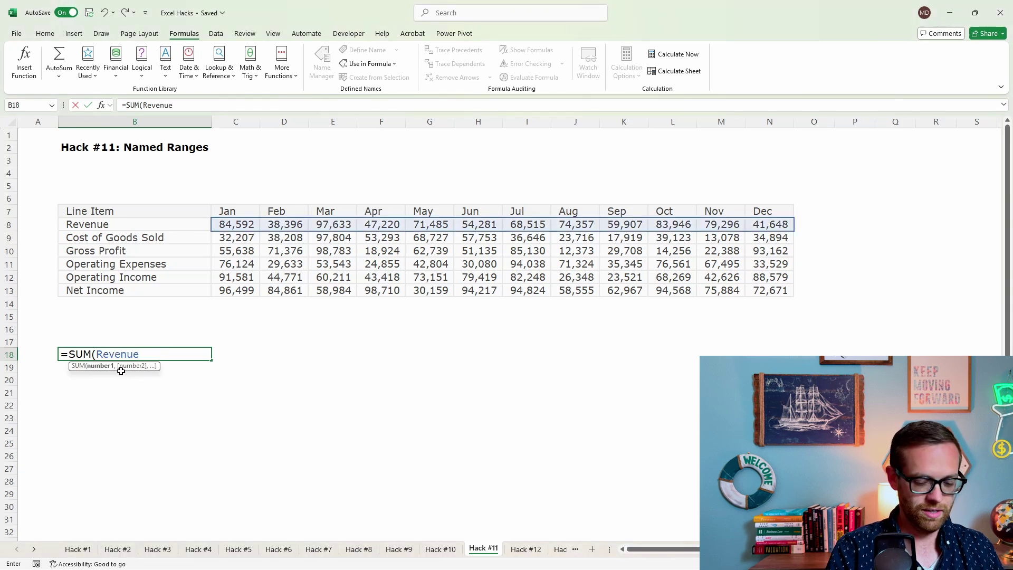
key("Return")
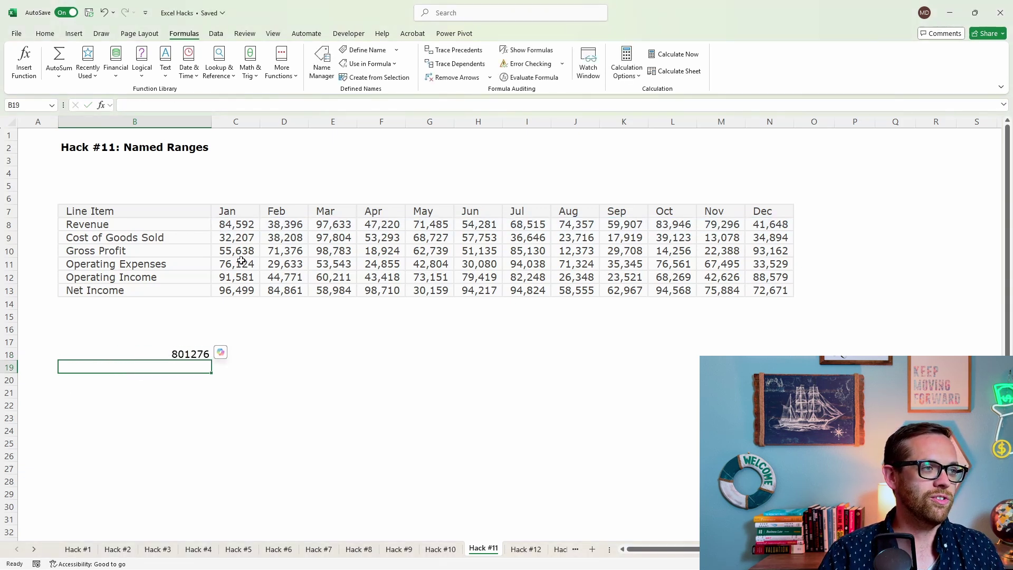
left_click_drag(243, 224, 754, 223)
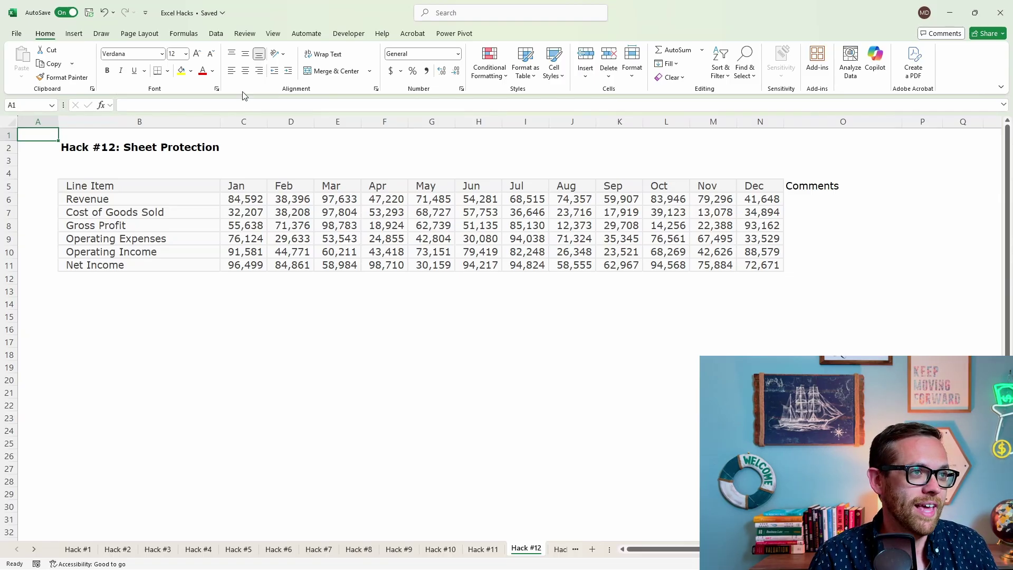
Step: Show the Review tab and select the empty Comments cells O6:O11 on Hack #12
left_click(245, 34)
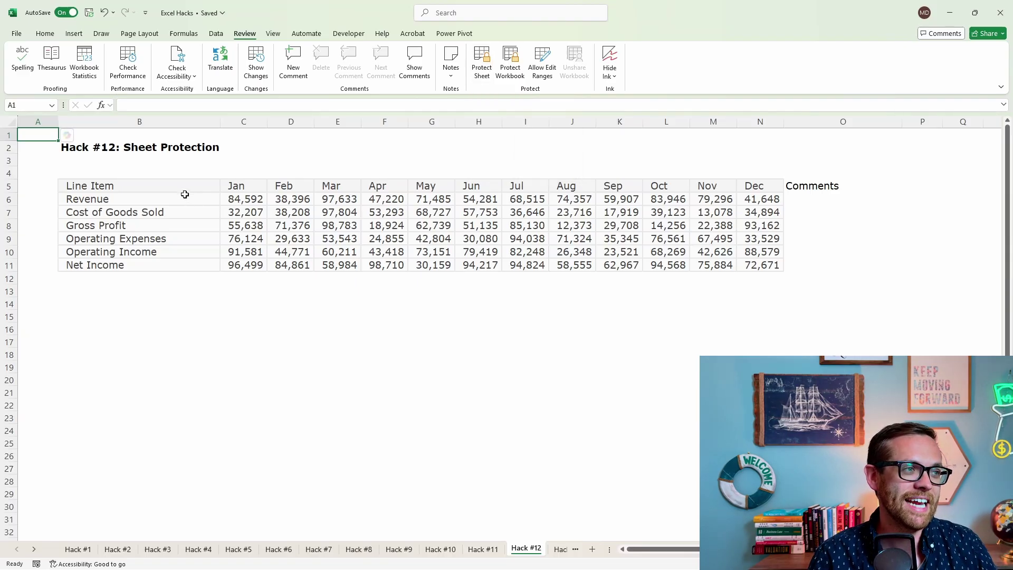
left_click_drag(185, 190, 765, 262)
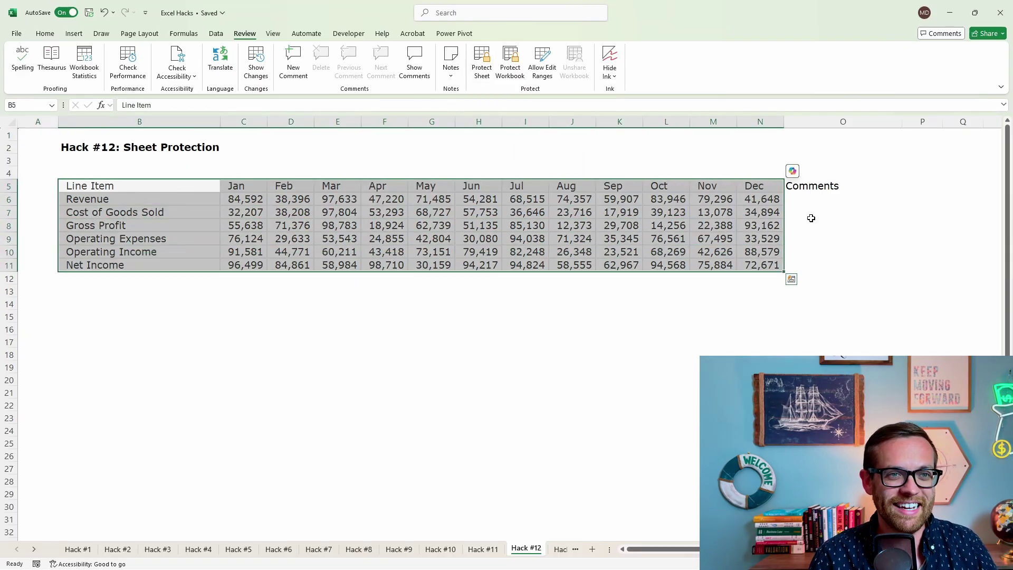
left_click_drag(811, 198, 822, 261)
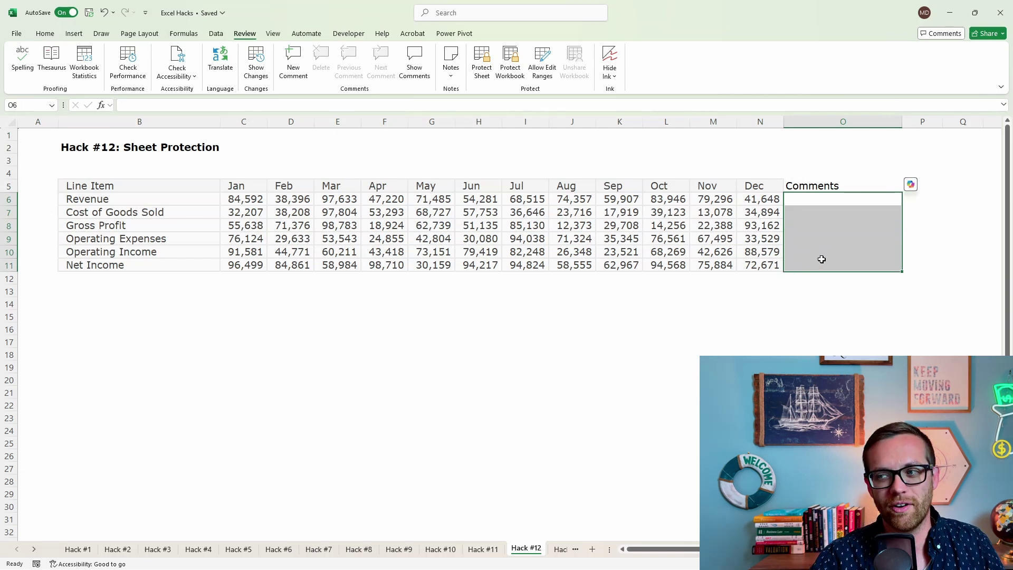
Step: Add an editable range titled Commentary for O6:O11, then protect the sheet
left_click(542, 77)
left_click(596, 240)
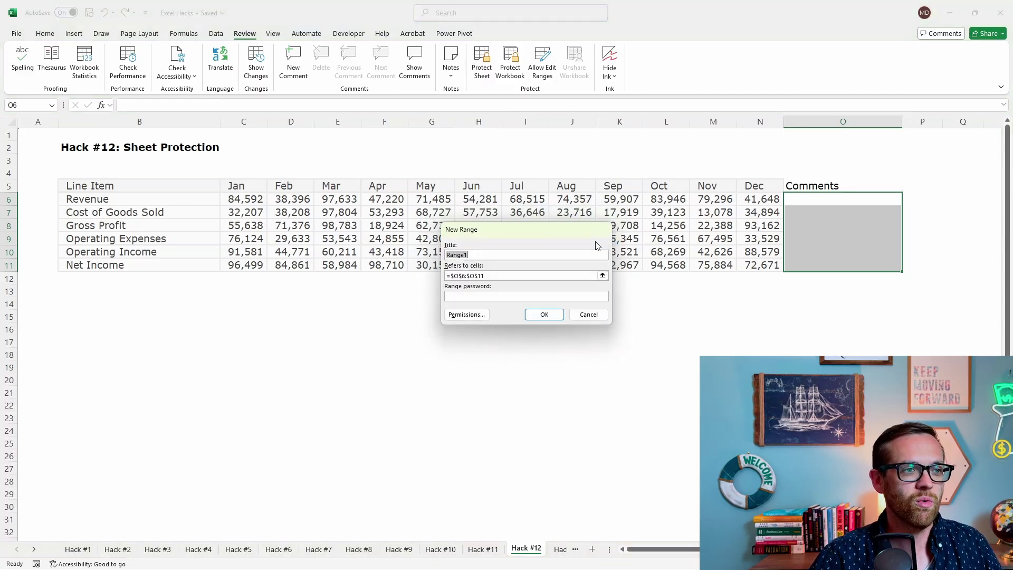
double_click(468, 254)
left_click(468, 254)
key("BackSpace")
key("BackSpace")
key("BackSpace")
key("BackSpace")
key("BackSpace")
key("BackSpace")
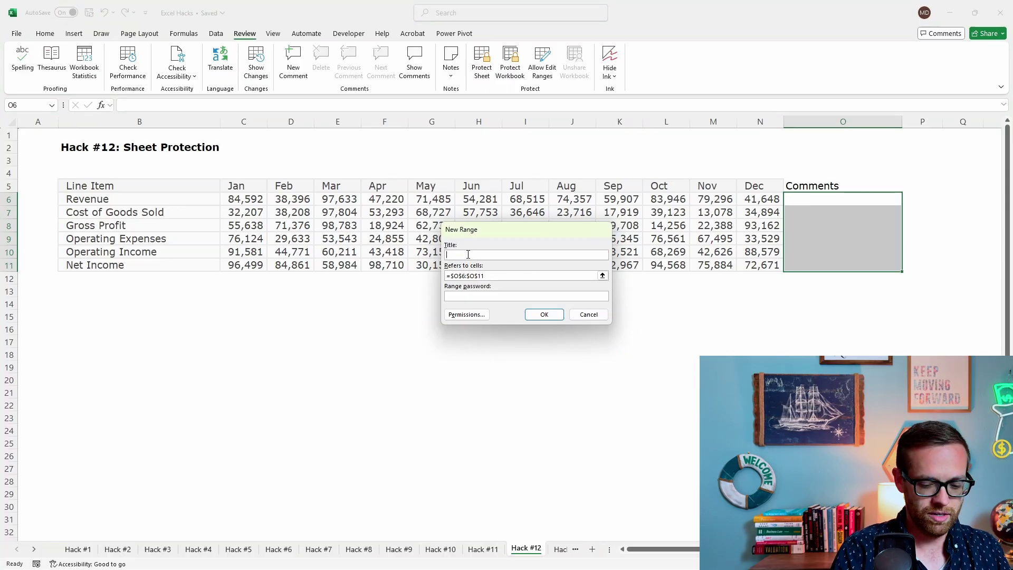
type("Commentary")
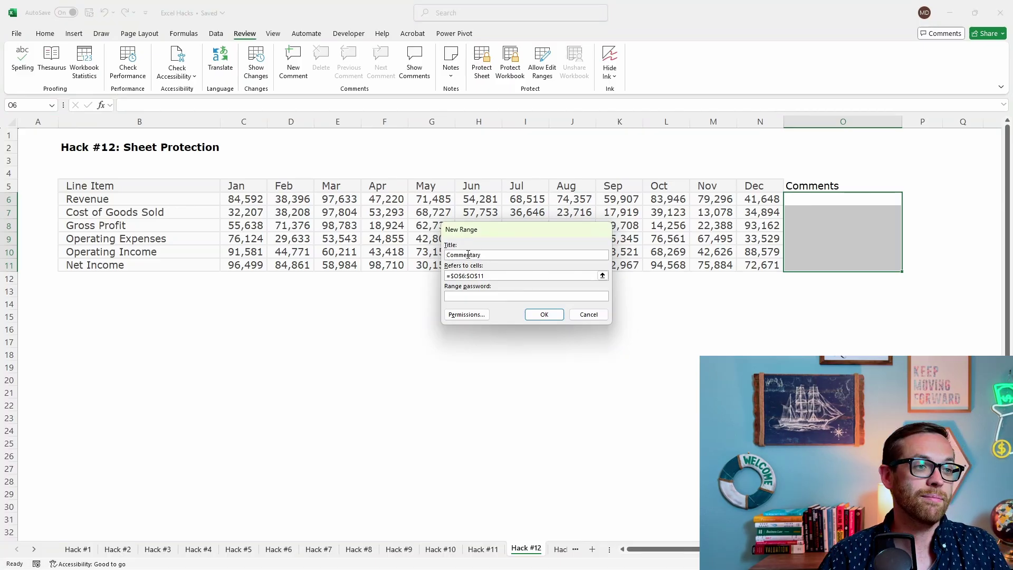
left_click(472, 296)
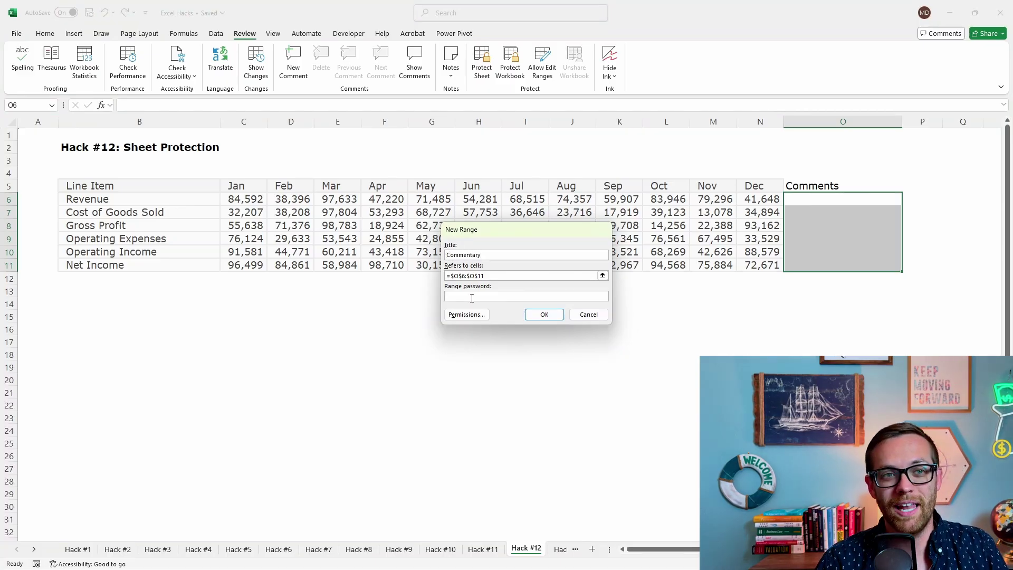
left_click(543, 314)
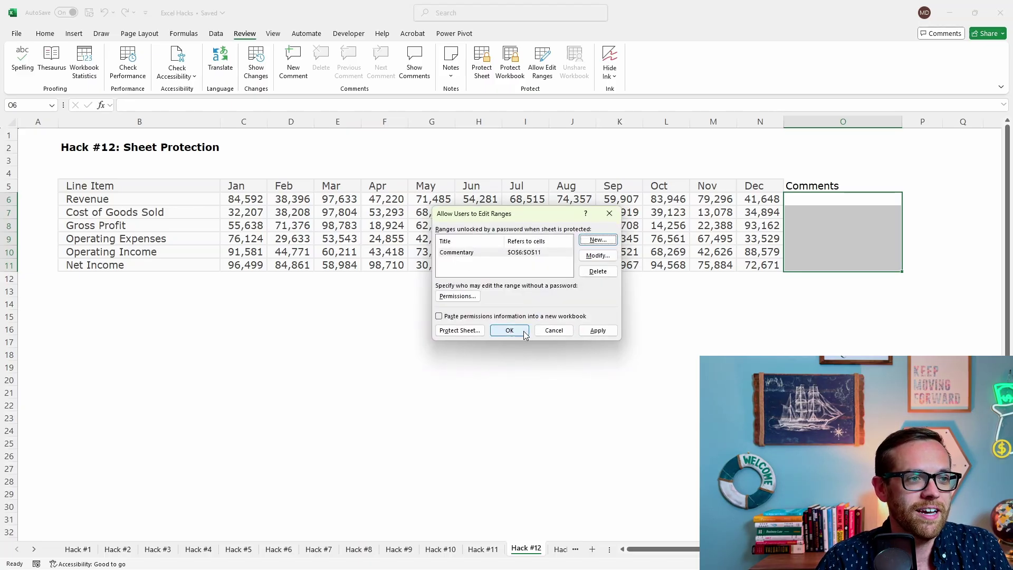
left_click(468, 330)
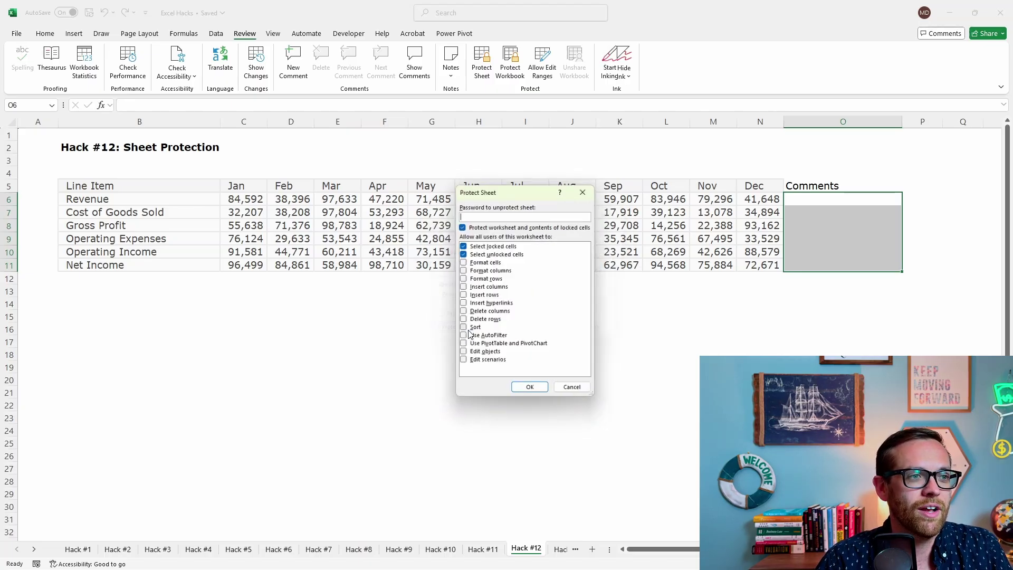
left_click(543, 388)
Step: Test protection: edits to K6 and L10 are blocked, while Hello enters in O6
left_click(613, 198)
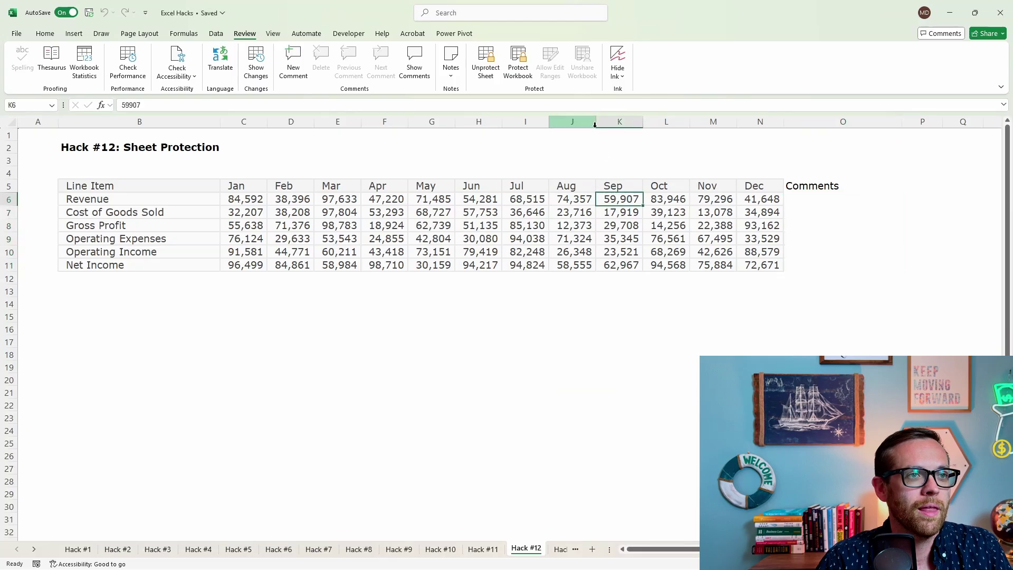
key("Delete")
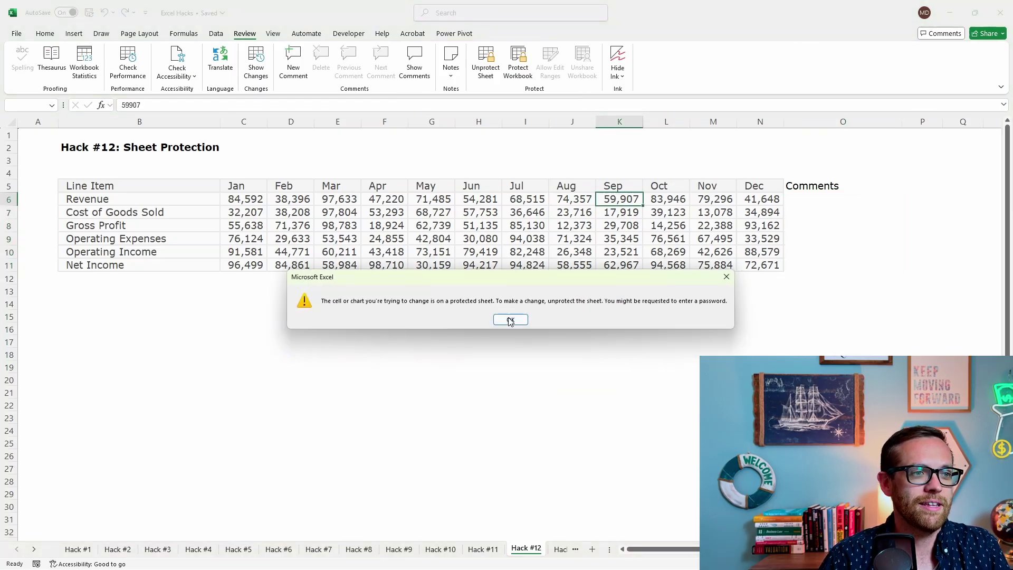
left_click(510, 320)
left_click(825, 197)
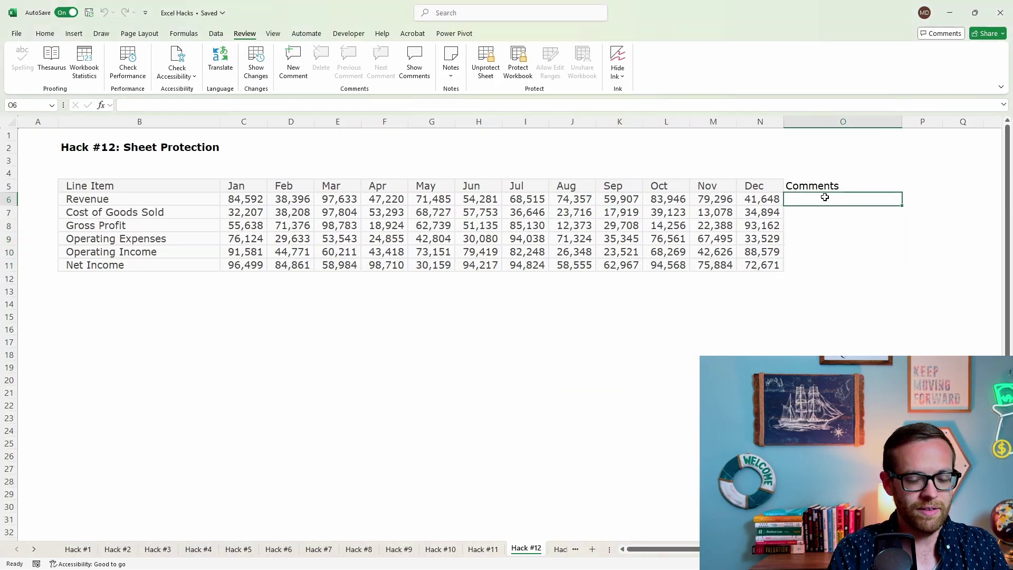
type("Hello")
key("Return")
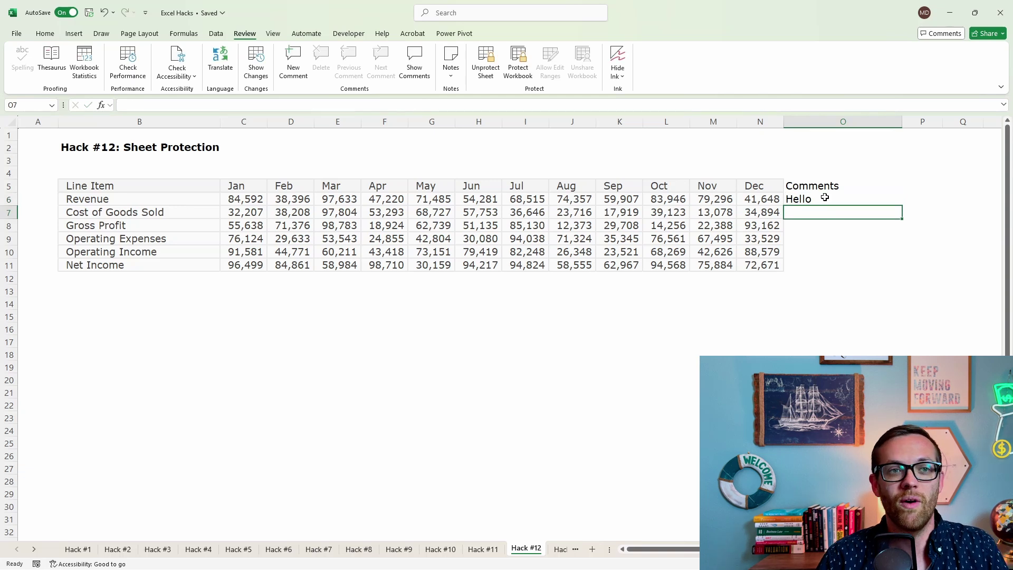
left_click_drag(825, 197, 825, 262)
left_click(650, 249)
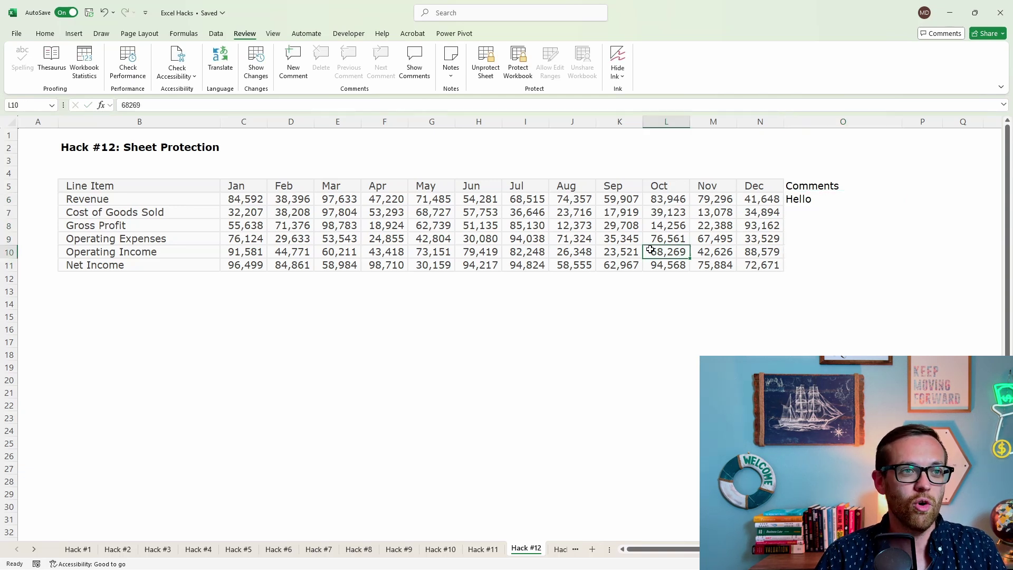
key("Delete")
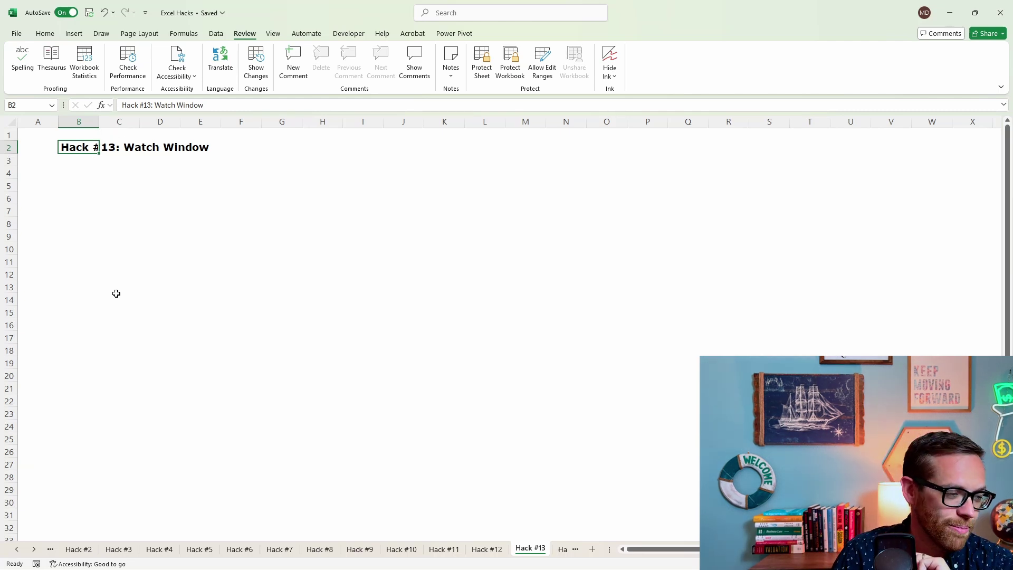
Step: Move the ribbon to the Formulas tab with Alt+H, then Alt+M
key("alt+h")
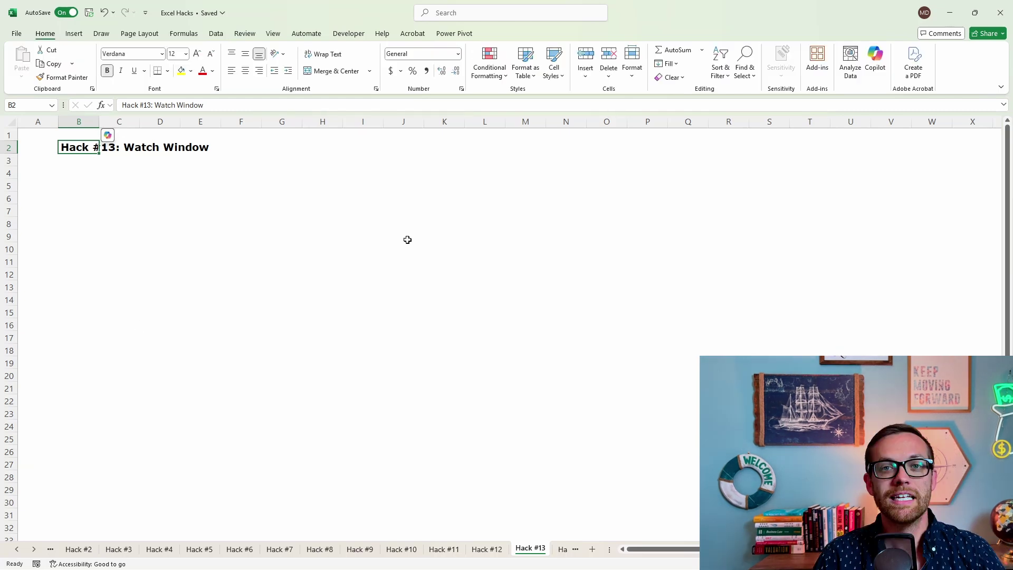
key("alt+m")
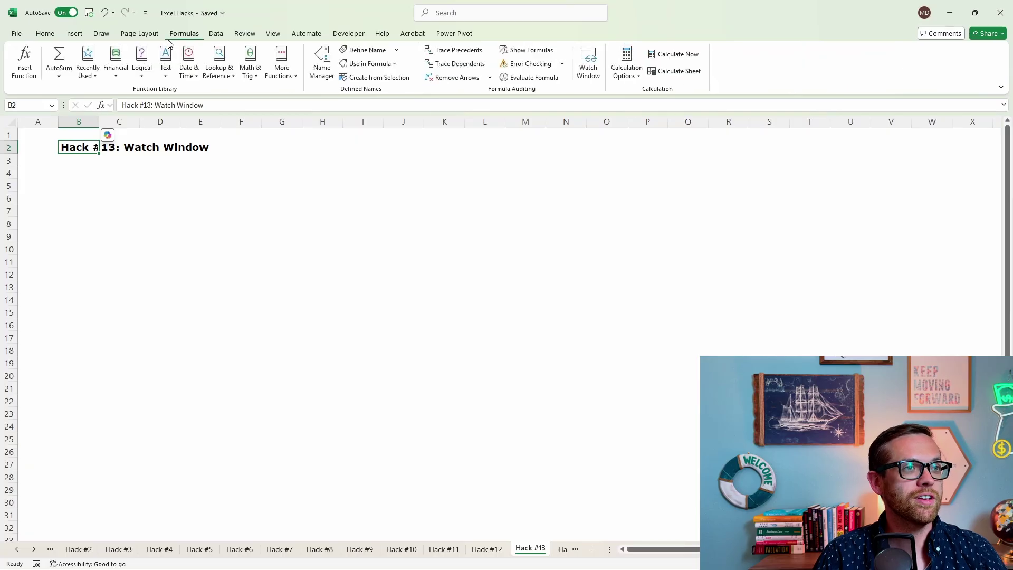
Step: Open the Watch Window, reposition it and enlarge it to show more rows
left_click(585, 61)
left_click_drag(578, 330, 623, 147)
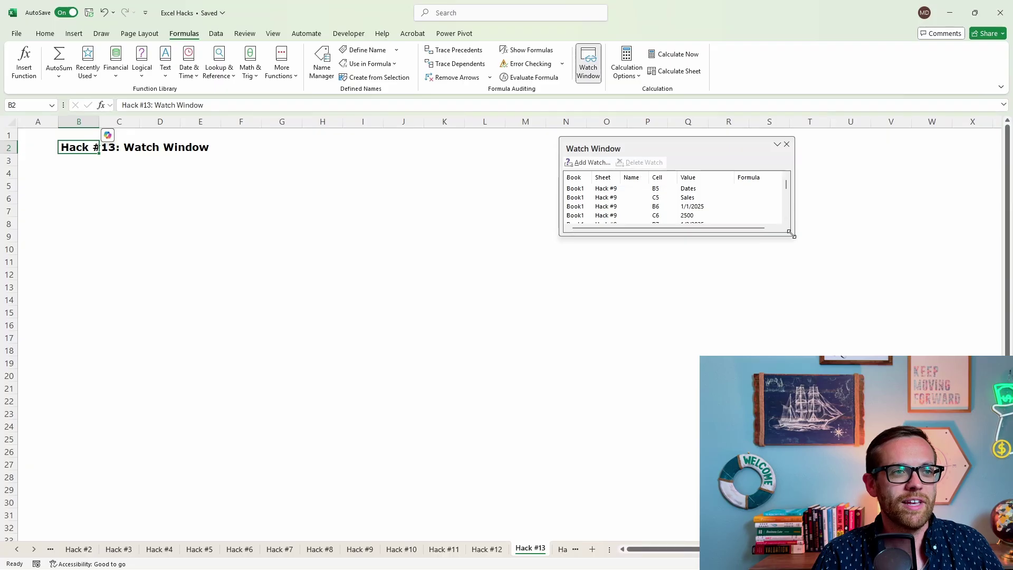
left_click_drag(791, 234, 822, 323)
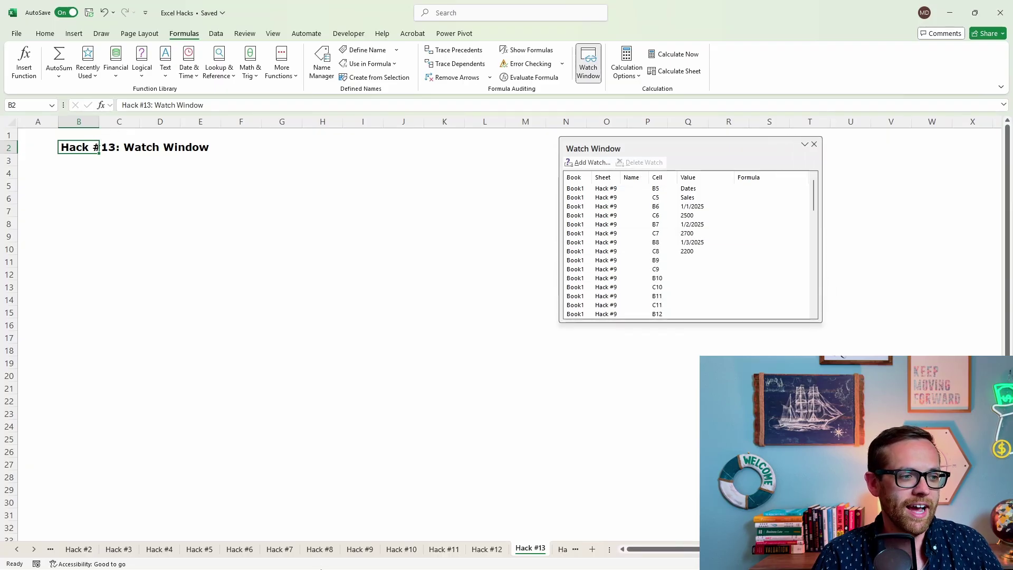
Step: Enter 2500, 2700 and 2200 in cells B5:B7 on the Hack #13 sheet
left_click(360, 548)
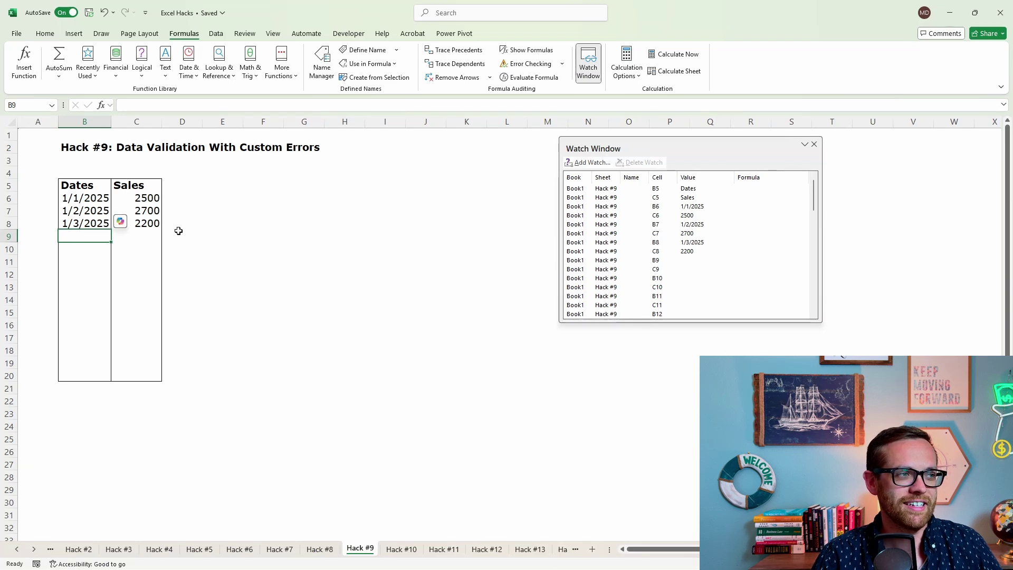
left_click(530, 549)
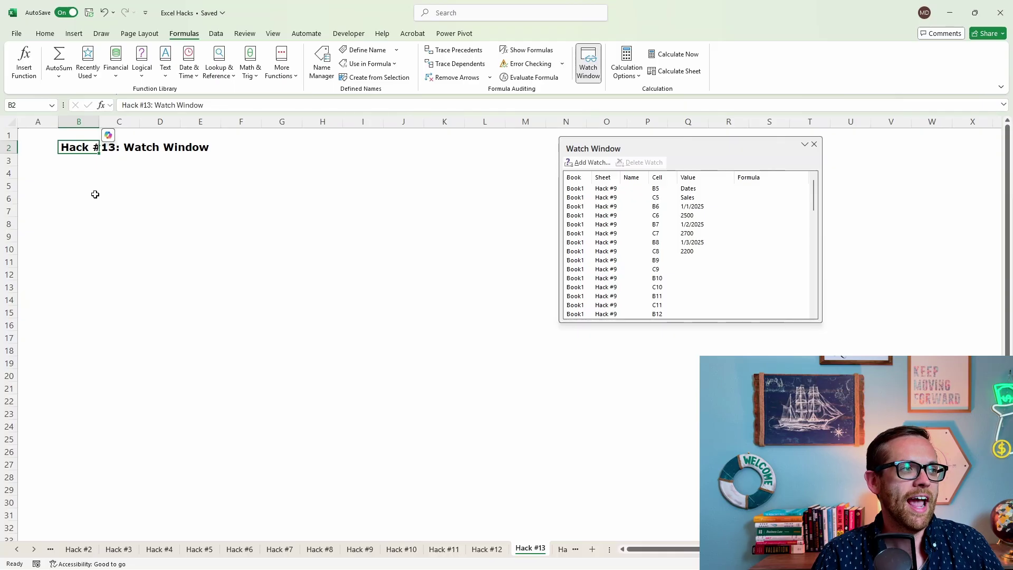
left_click(76, 195)
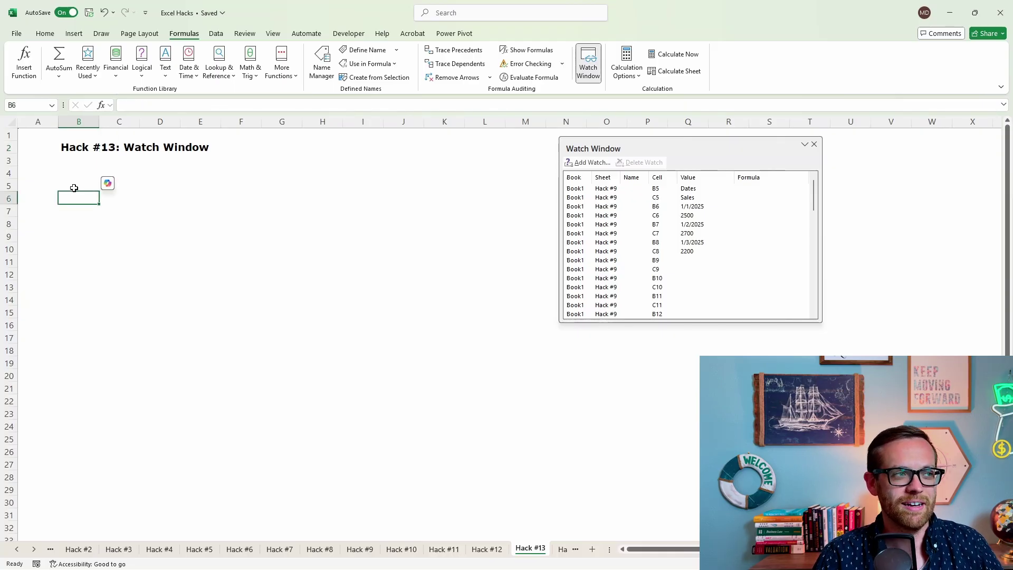
left_click(74, 187)
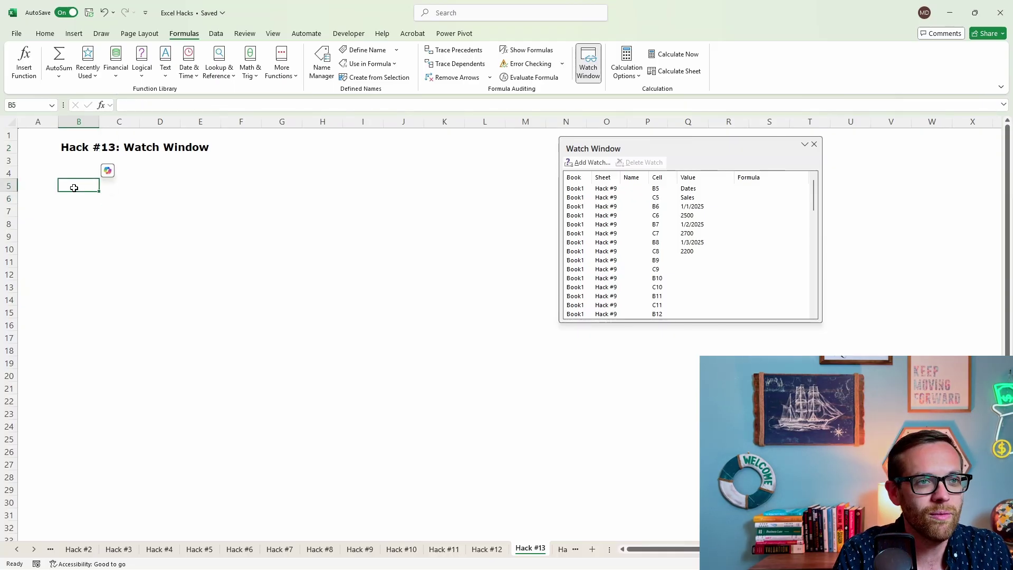
type("2")
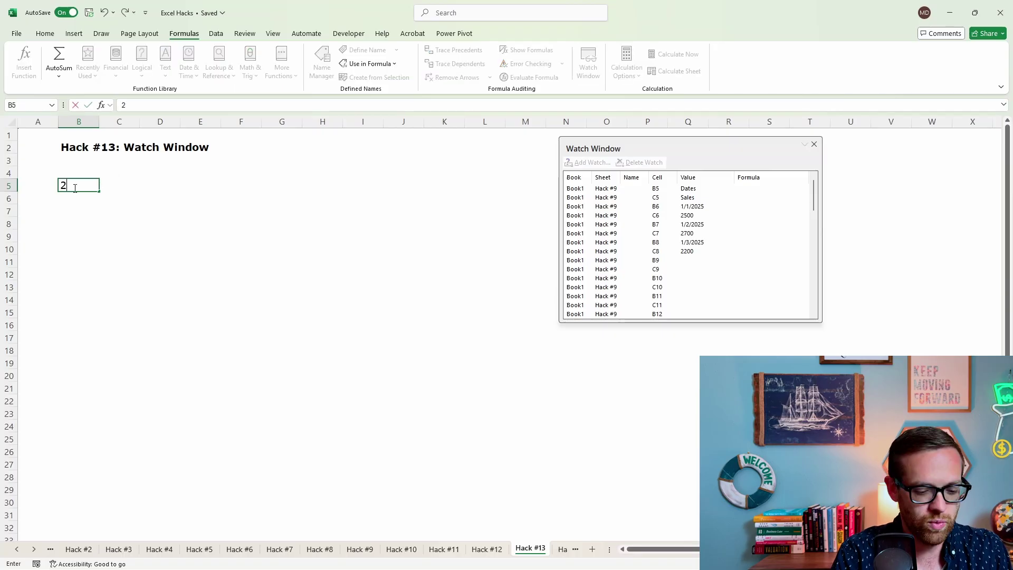
type("500")
key("Return")
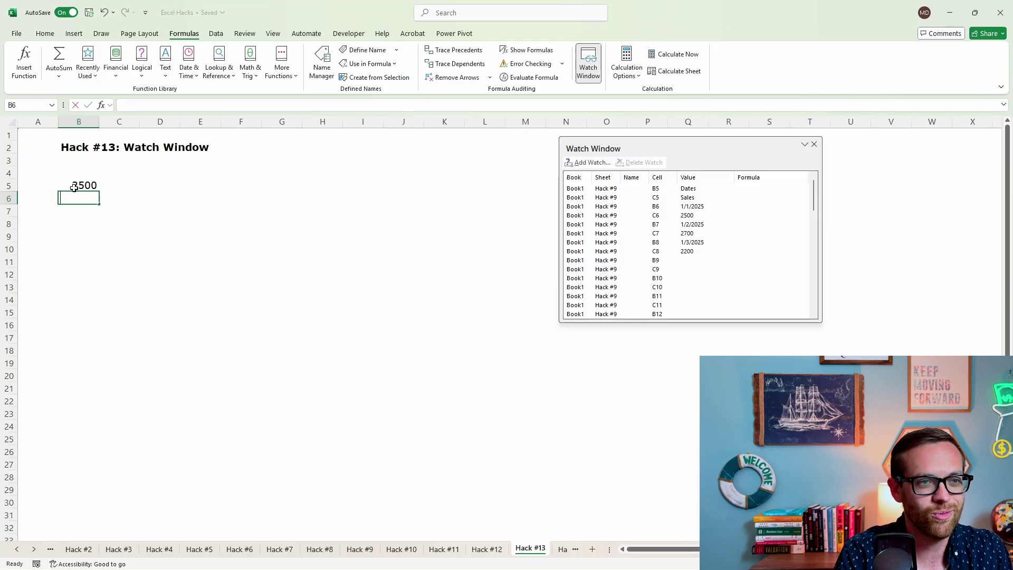
type("2700")
key("Return")
type("220")
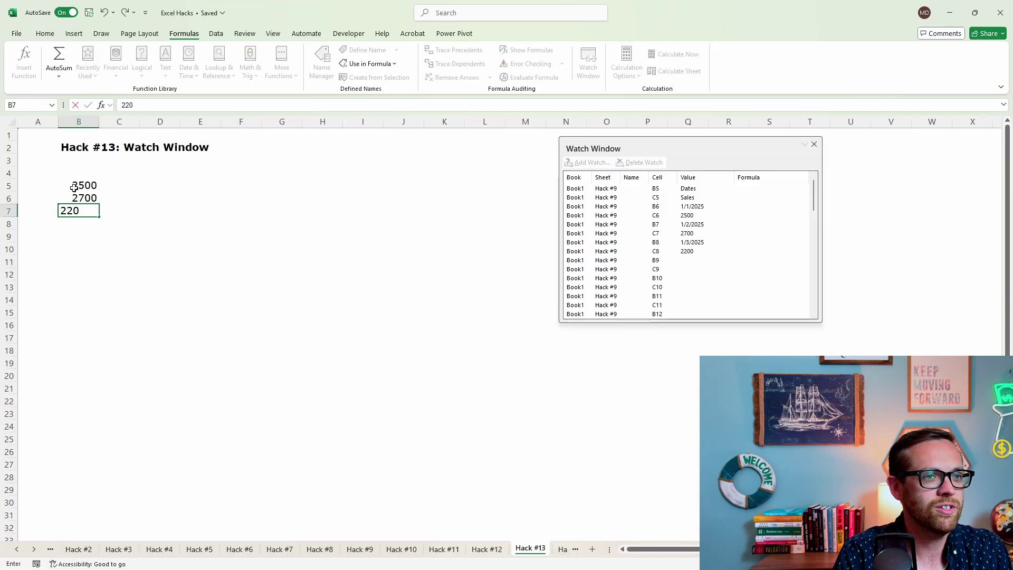
type("0")
key("Return")
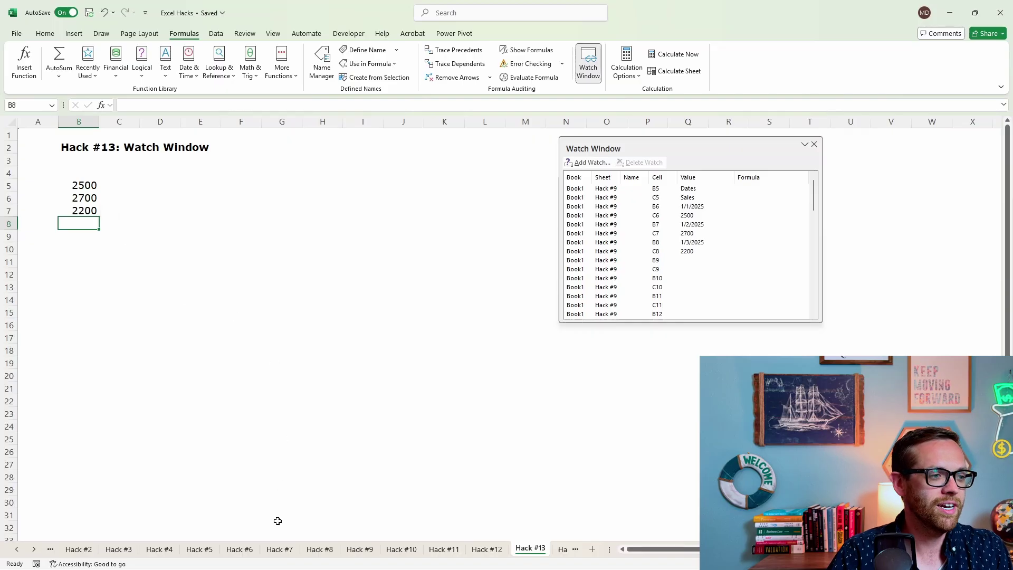
Step: Change the 1/3/2025 sales value in C8 on Hack #9 to 2500
left_click(401, 549)
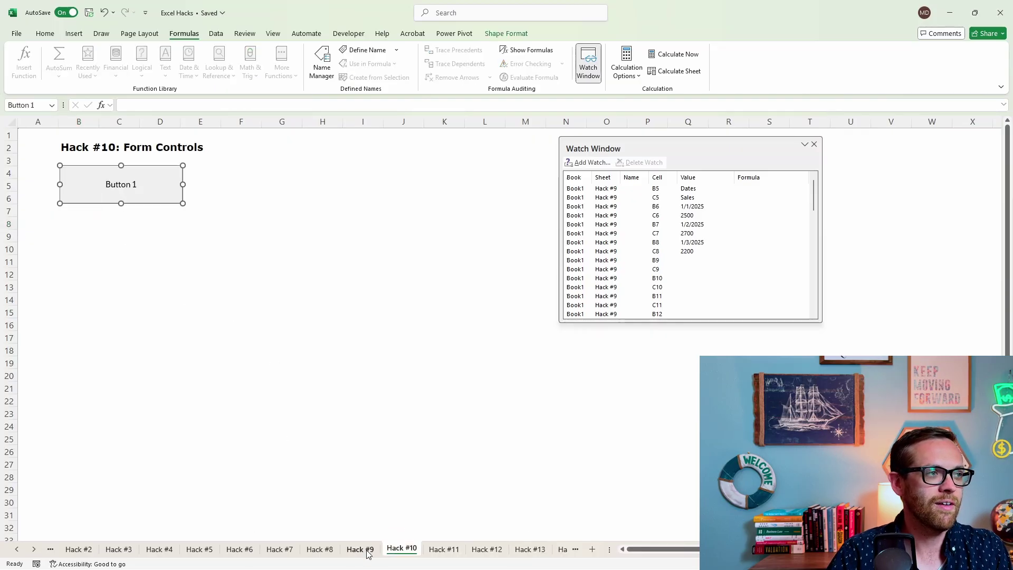
left_click(360, 549)
left_click(154, 224)
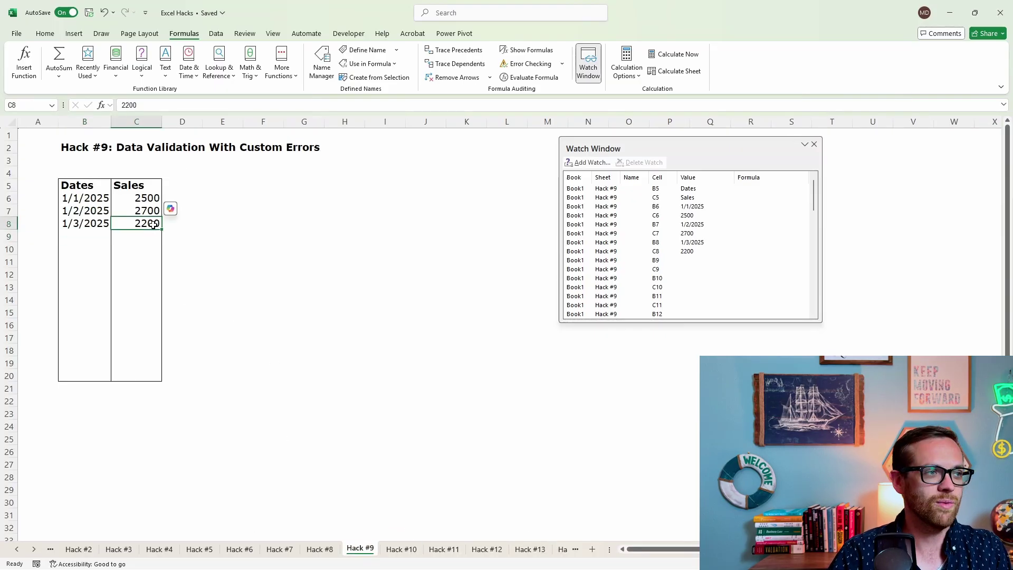
type("2500")
key("Return")
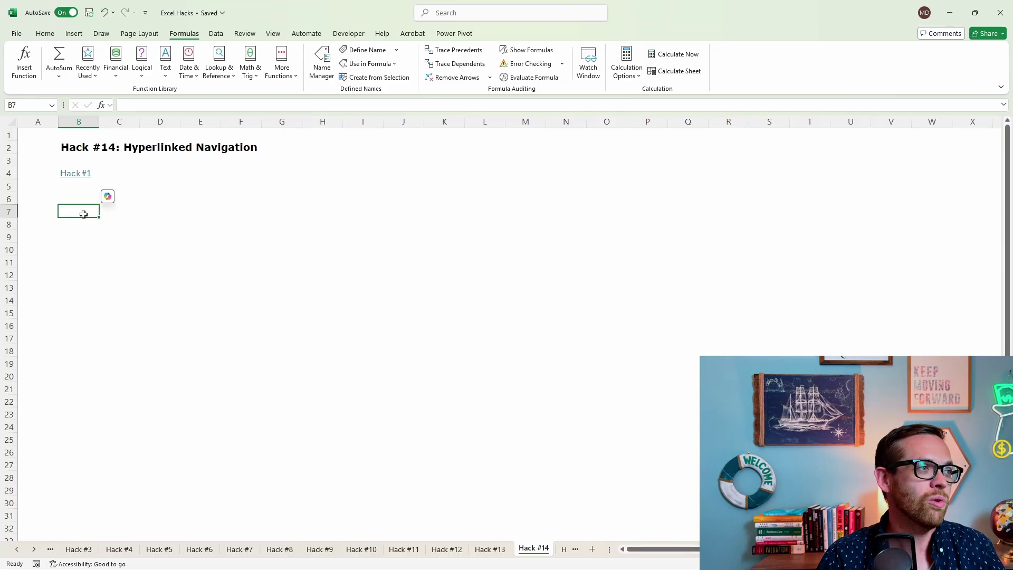
Step: Follow the Hack #1 link in B4 of Hack #14 to the Flash Fill sheet
left_click(101, 173)
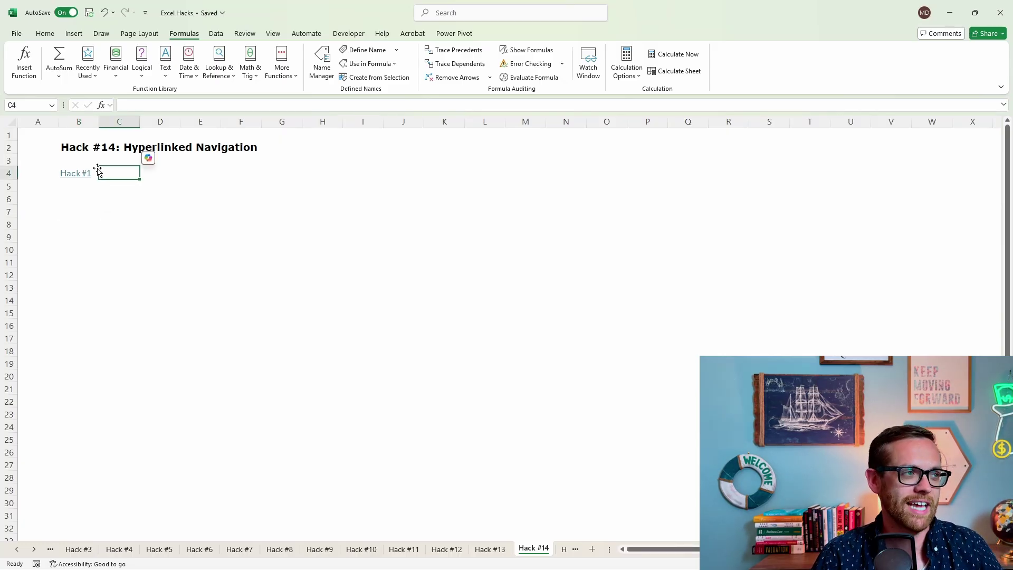
left_click(94, 173)
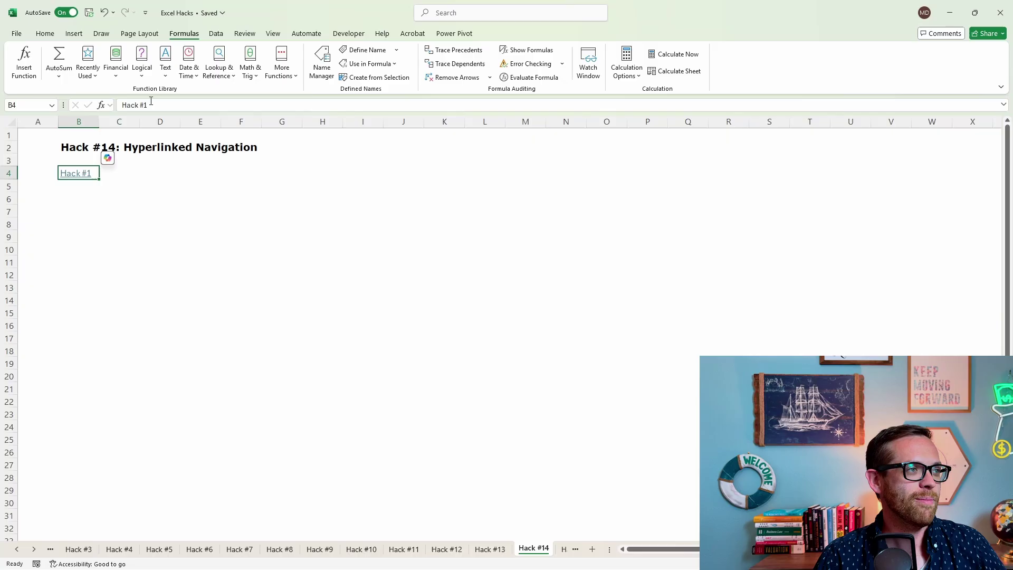
left_click(79, 174)
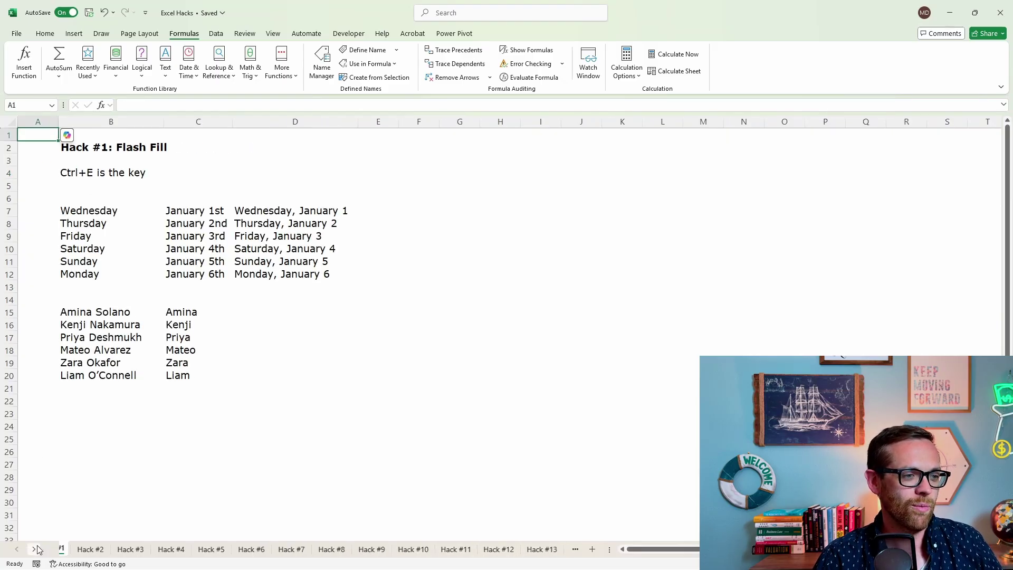
Step: Insert a hyperlink in B5 of Hack #14 pointing to the Hack #2 sheet
left_click(494, 548)
left_click(84, 185)
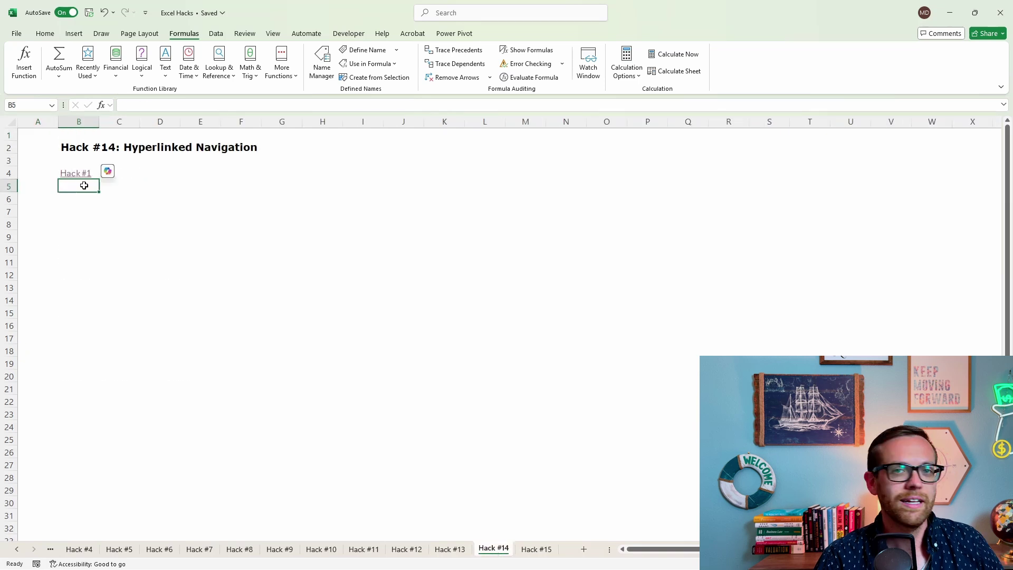
right_click(84, 185)
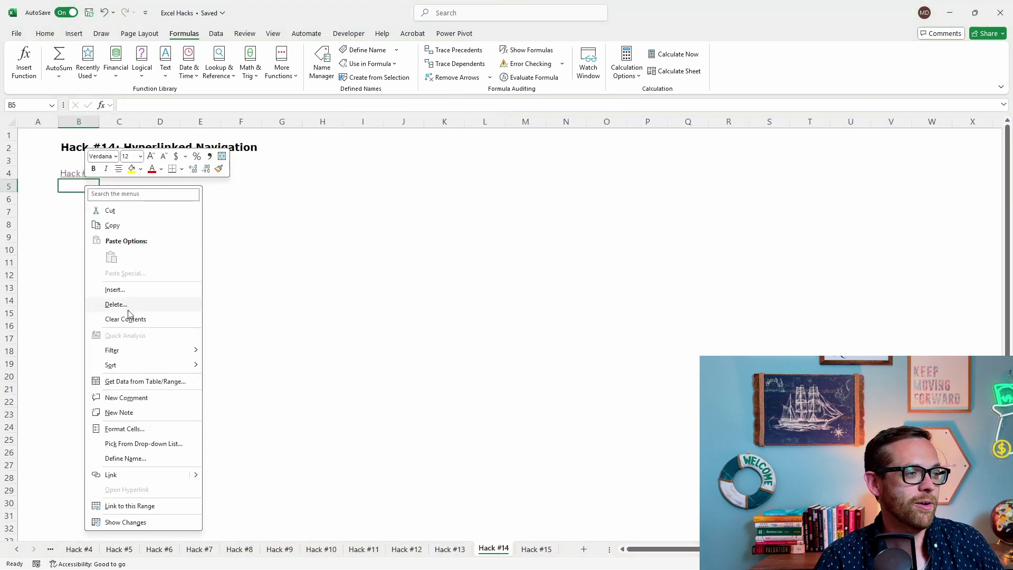
left_click(160, 479)
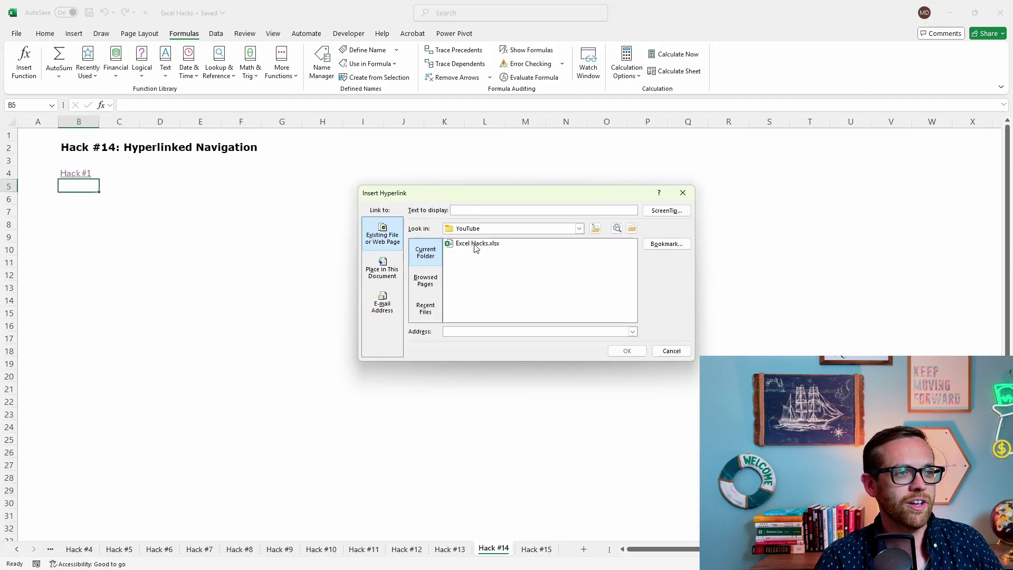
left_click(381, 269)
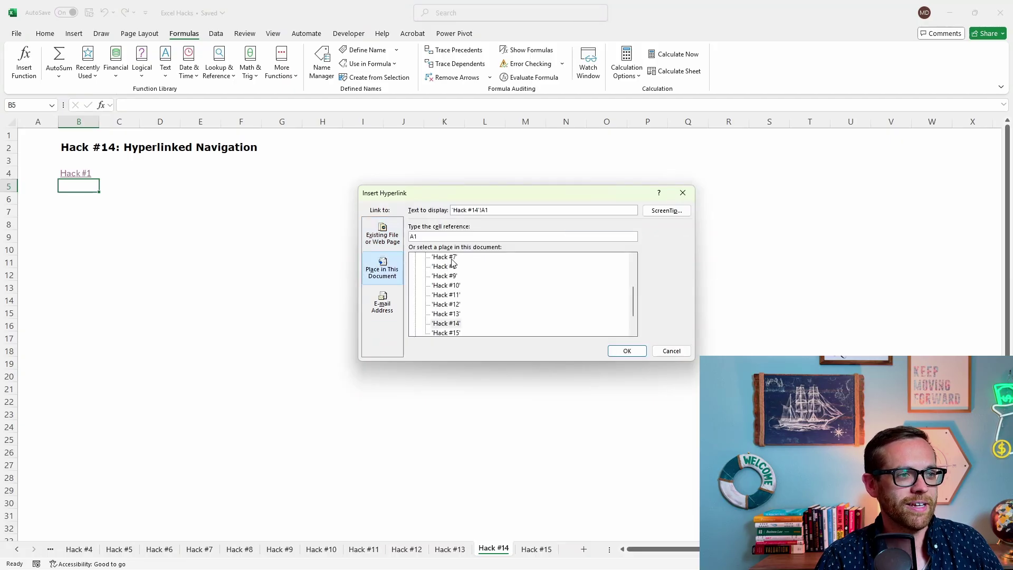
scroll(459, 285, "up", 3)
double_click(456, 276)
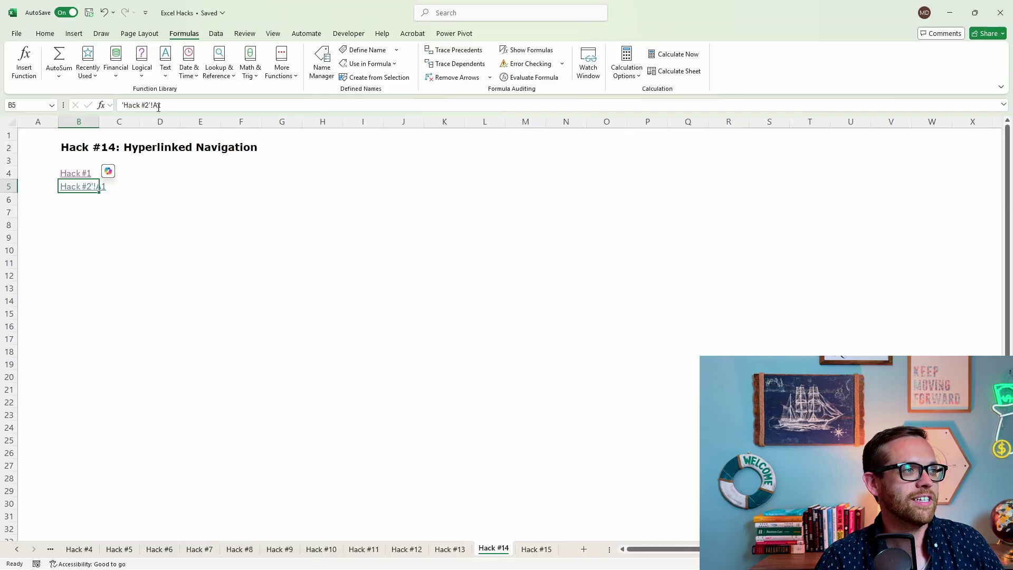
Step: Edit the B5 link so its display text reads Hack #2
right_click(87, 189)
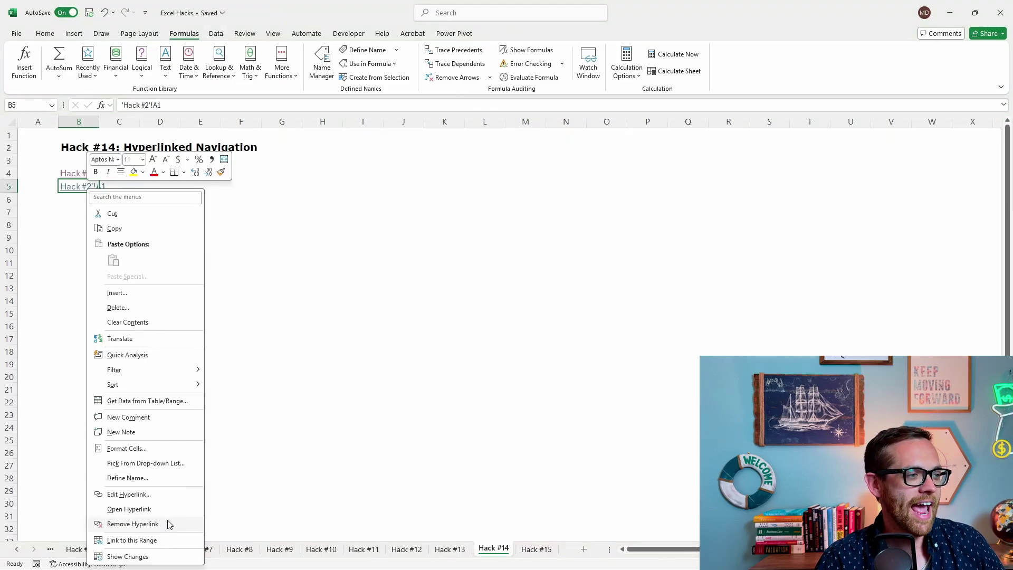
left_click(130, 495)
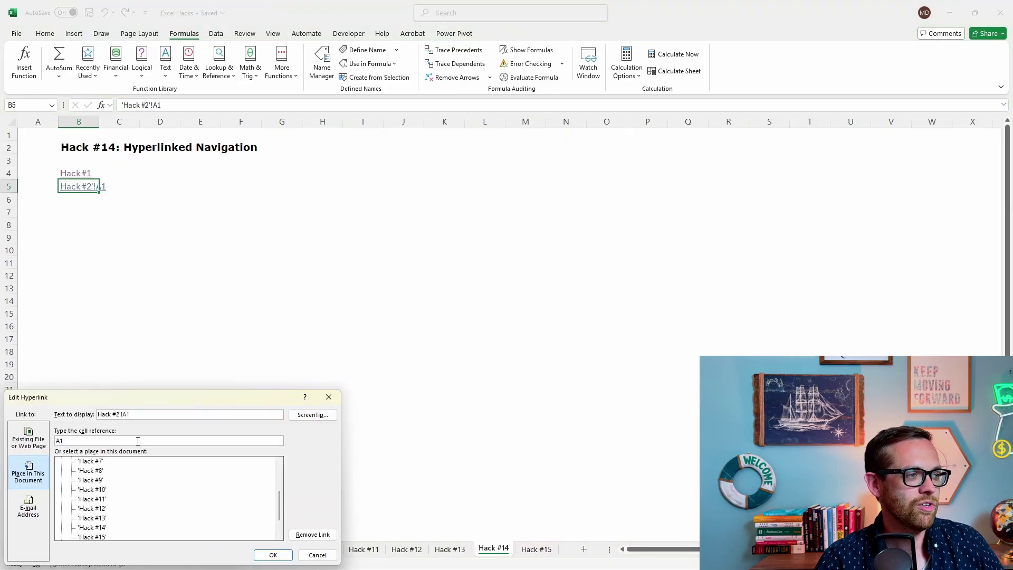
left_click_drag(134, 416, 74, 414)
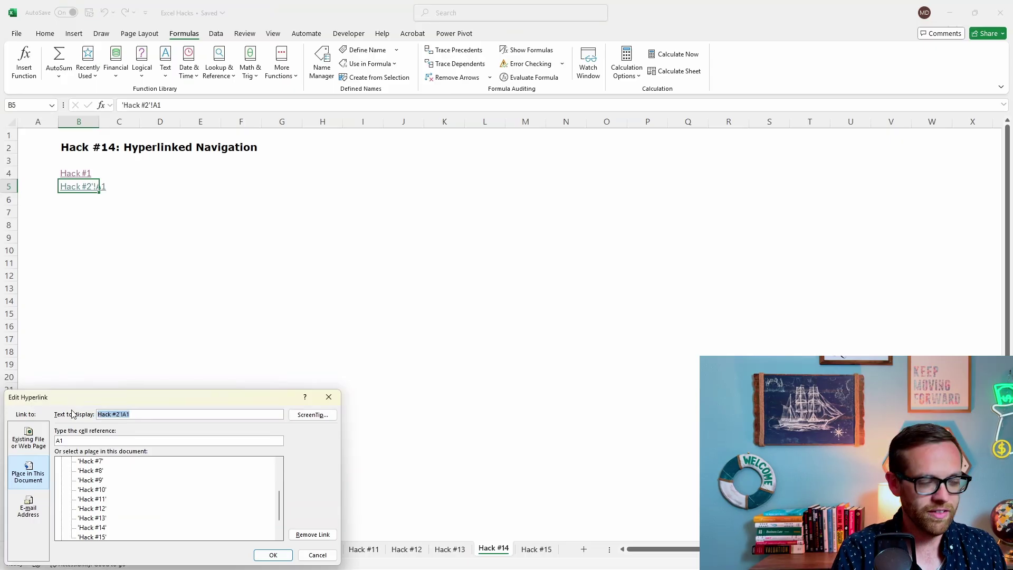
type("Ha")
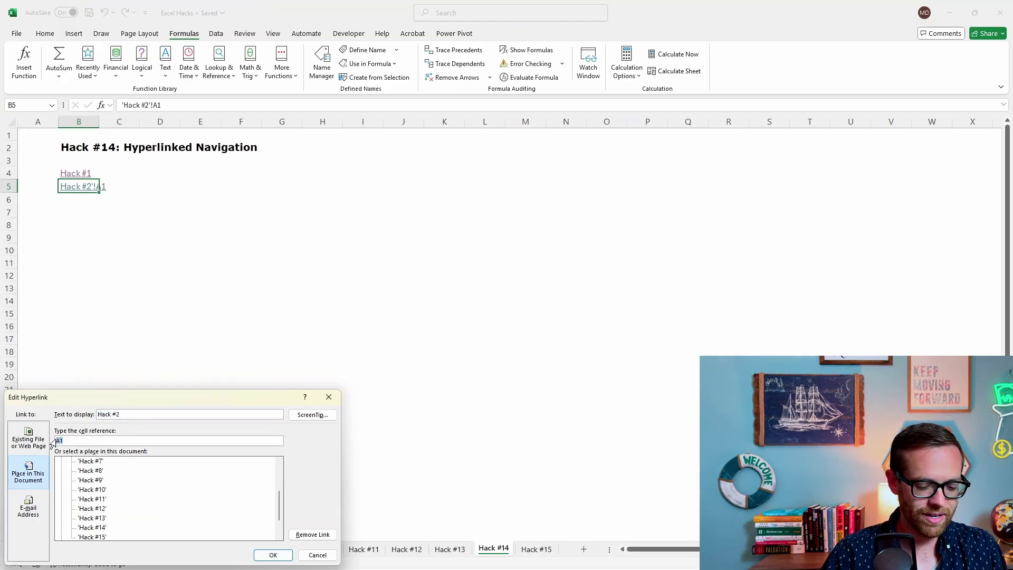
left_click(274, 553)
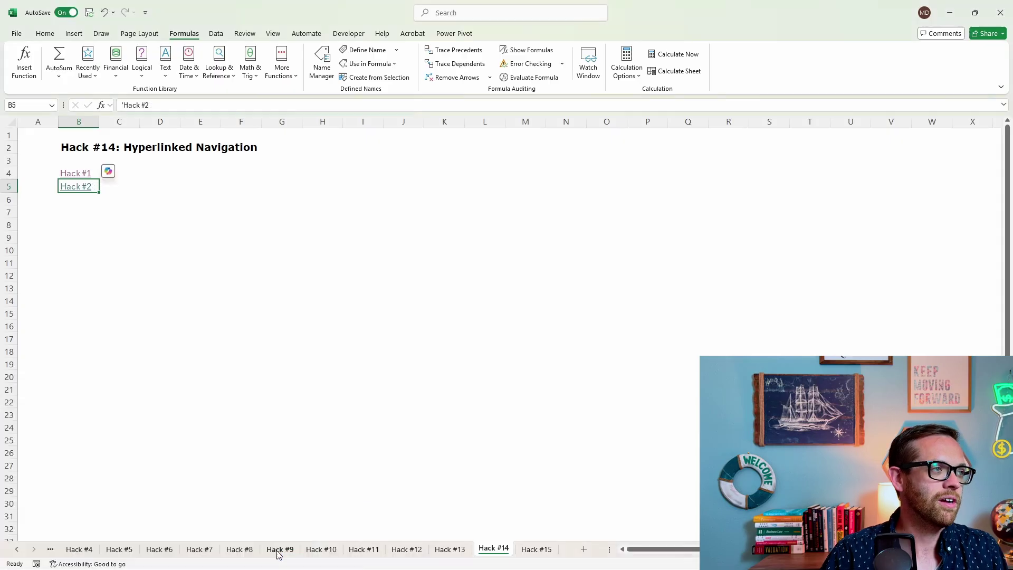
left_click(248, 300)
Step: Follow the Hack #2 link, then scroll the sheet tabs to show the later hack sheets
left_click(67, 188)
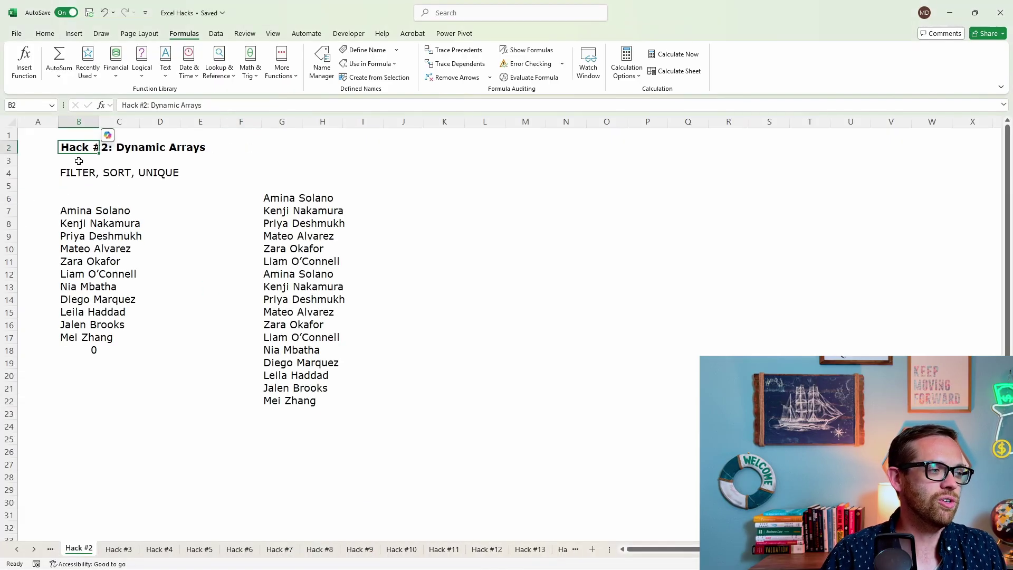
left_click(34, 549)
left_click(35, 549)
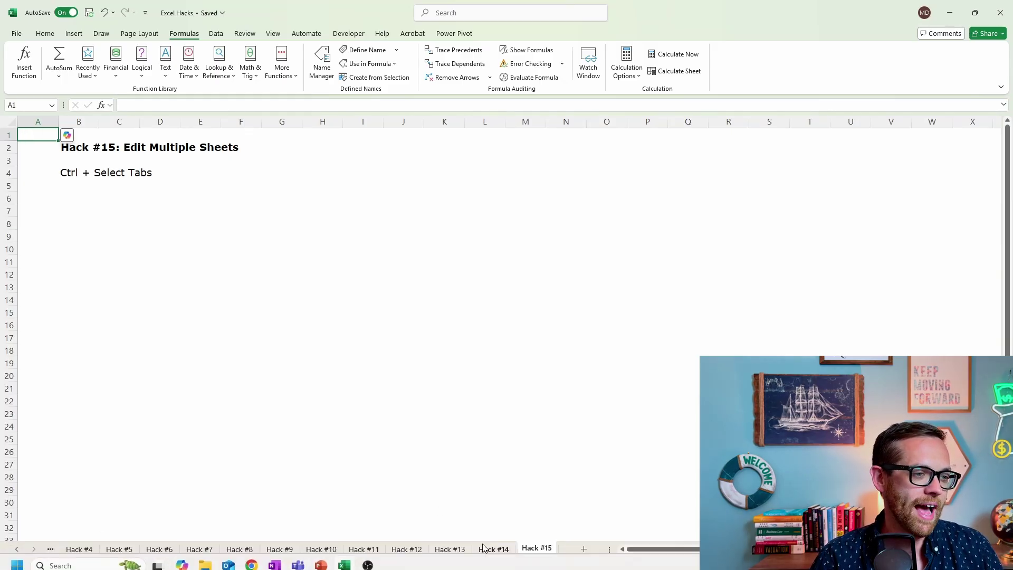
Step: Group sheets Hack #8 through Hack #15 and enter This is F9 Finance in A1
left_click(496, 550, "ctrl")
left_click(454, 550, "ctrl")
left_click(409, 550, "ctrl")
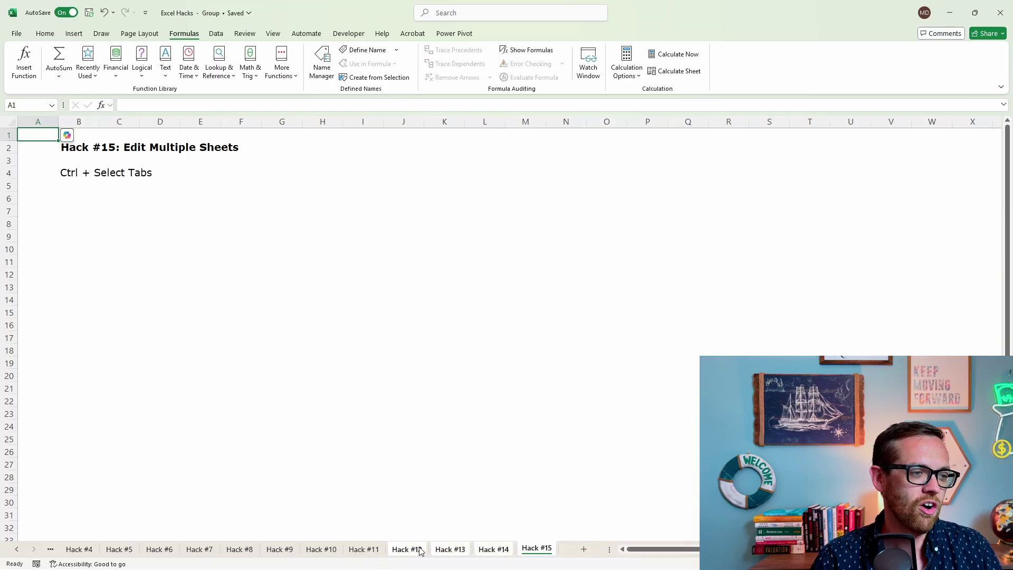
left_click(364, 550, "ctrl")
left_click(319, 550, "ctrl")
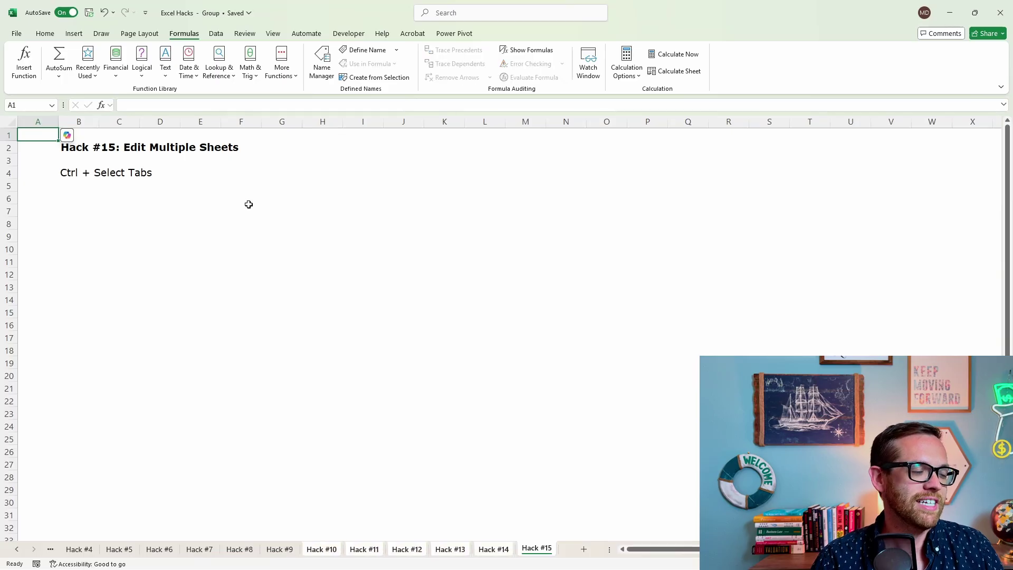
key("ctrl+shift+Page_Up")
key("ctrl+shift+Page_Up")
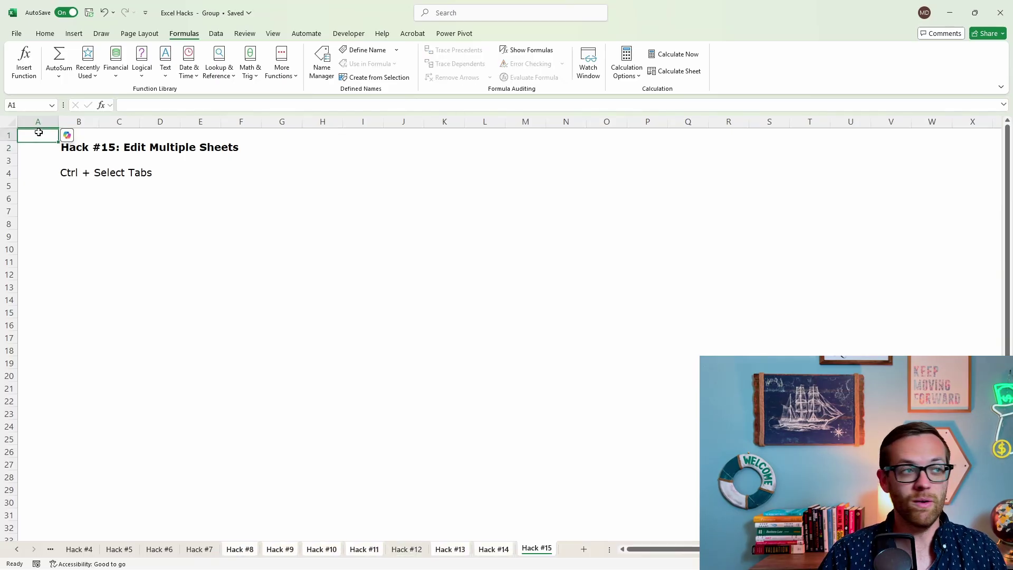
type("This is F")
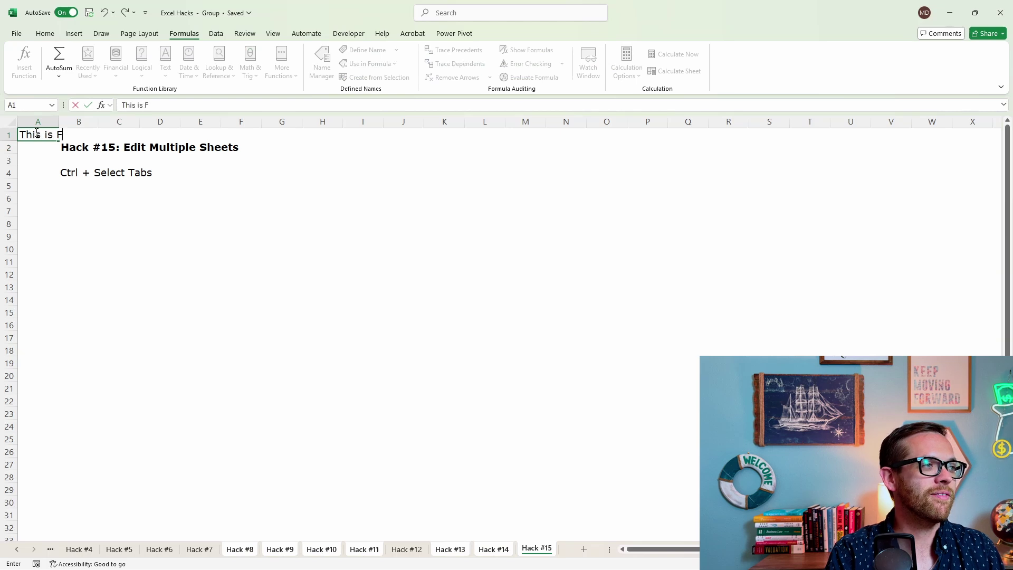
type("9 Finance")
key("Return")
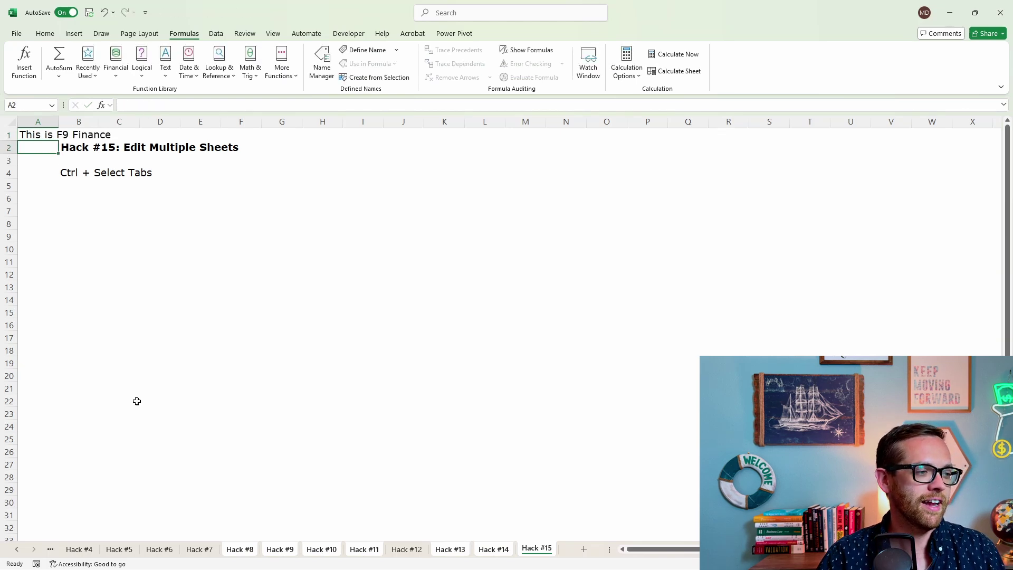
Step: Ungroup via Hack #7 and confirm the text appears on Hack #8, #9 and #10
left_click(198, 551)
left_click(241, 552)
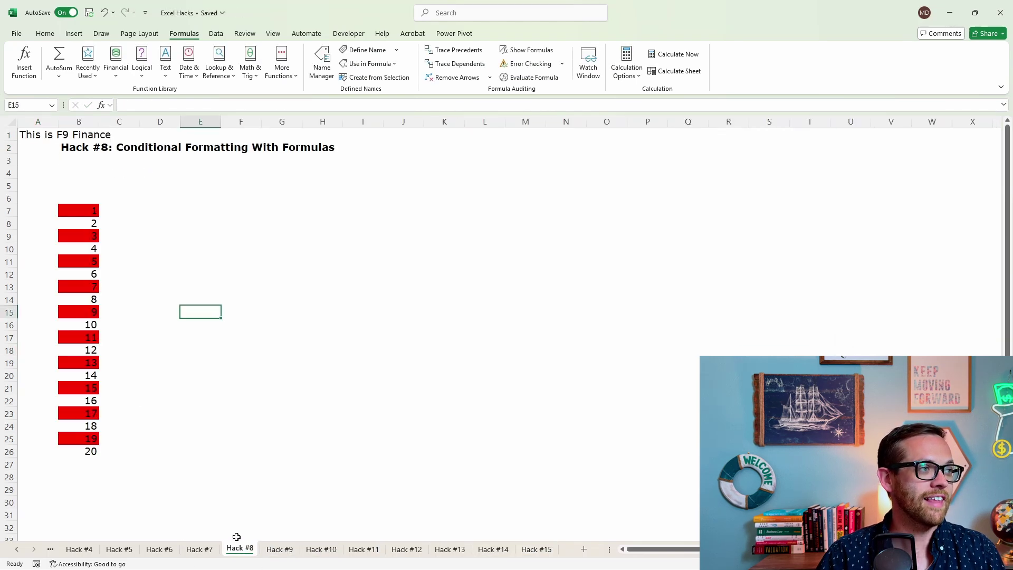
left_click(280, 549)
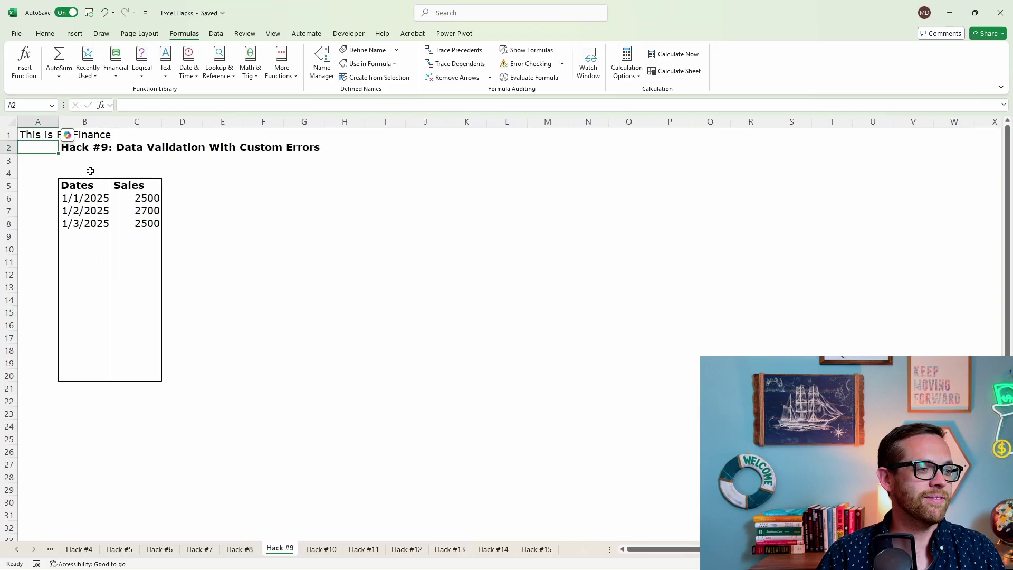
left_click(319, 550)
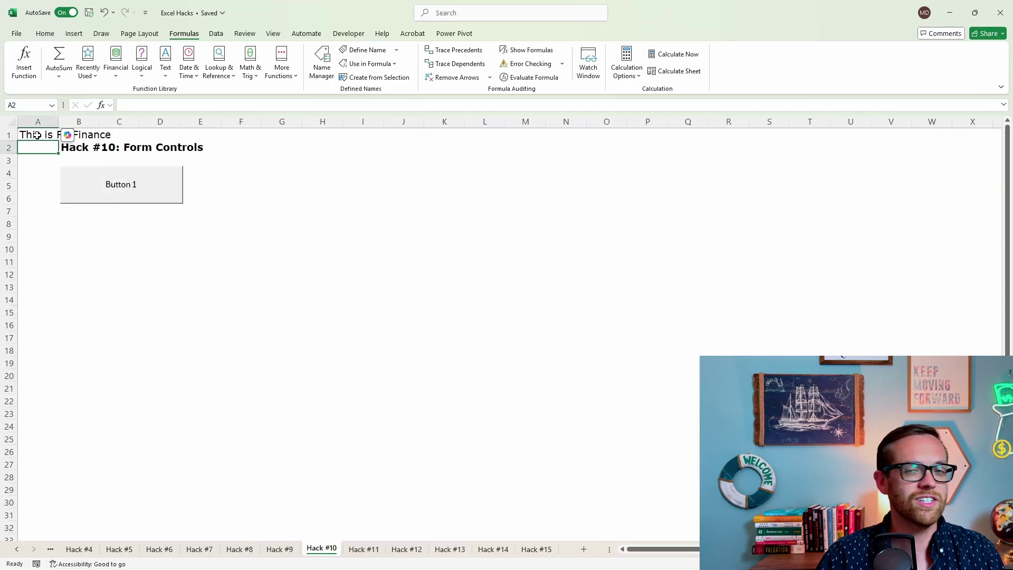